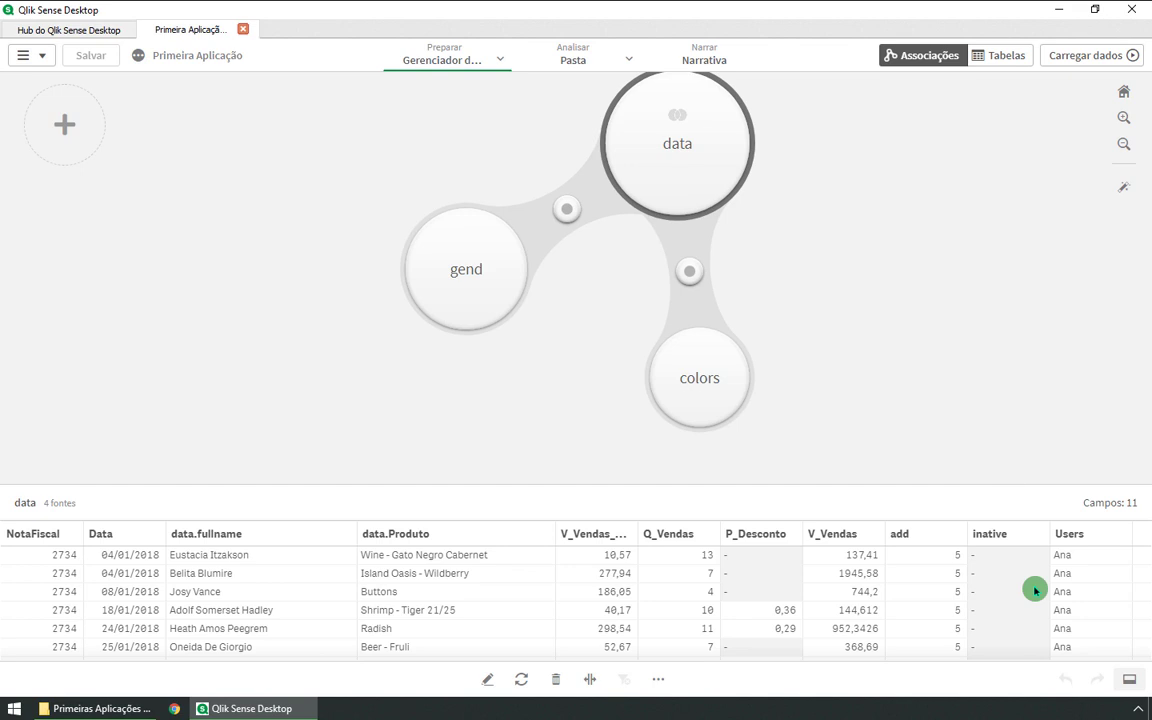
- Examine the inative and V_Vendas columns across the rows of the data table preview
scroll(1029, 589, "down", 10)
scroll(1003, 576, "down", 15)
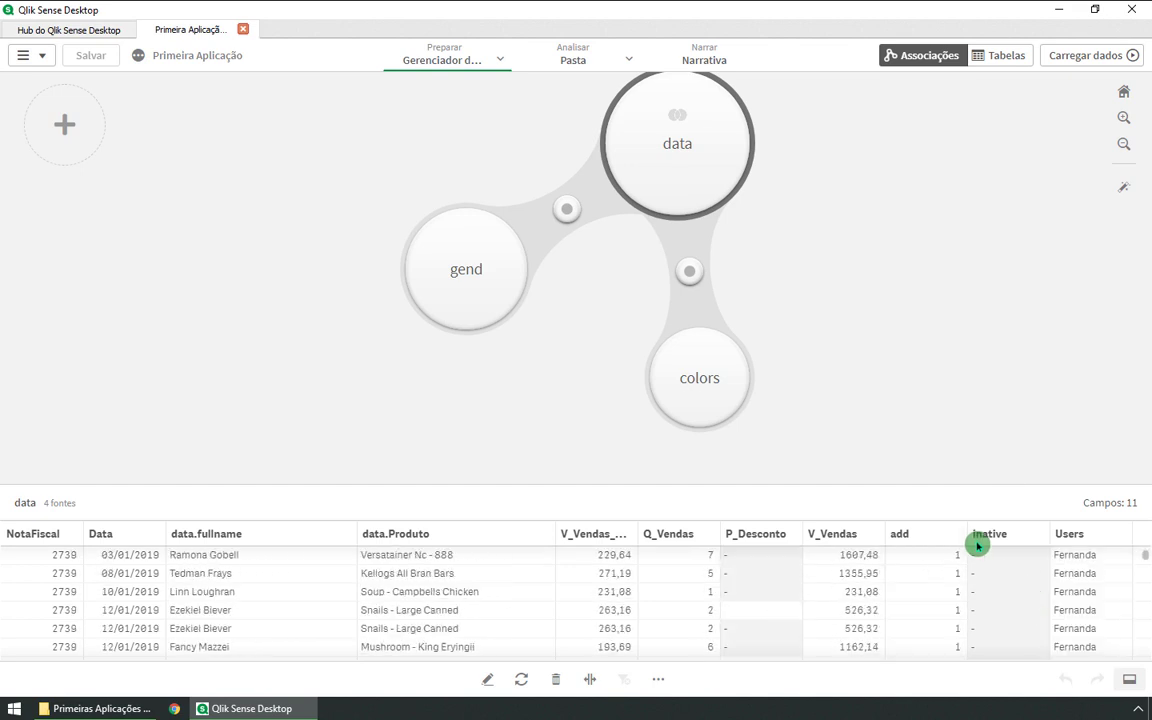
scroll(1011, 580, "up", 3)
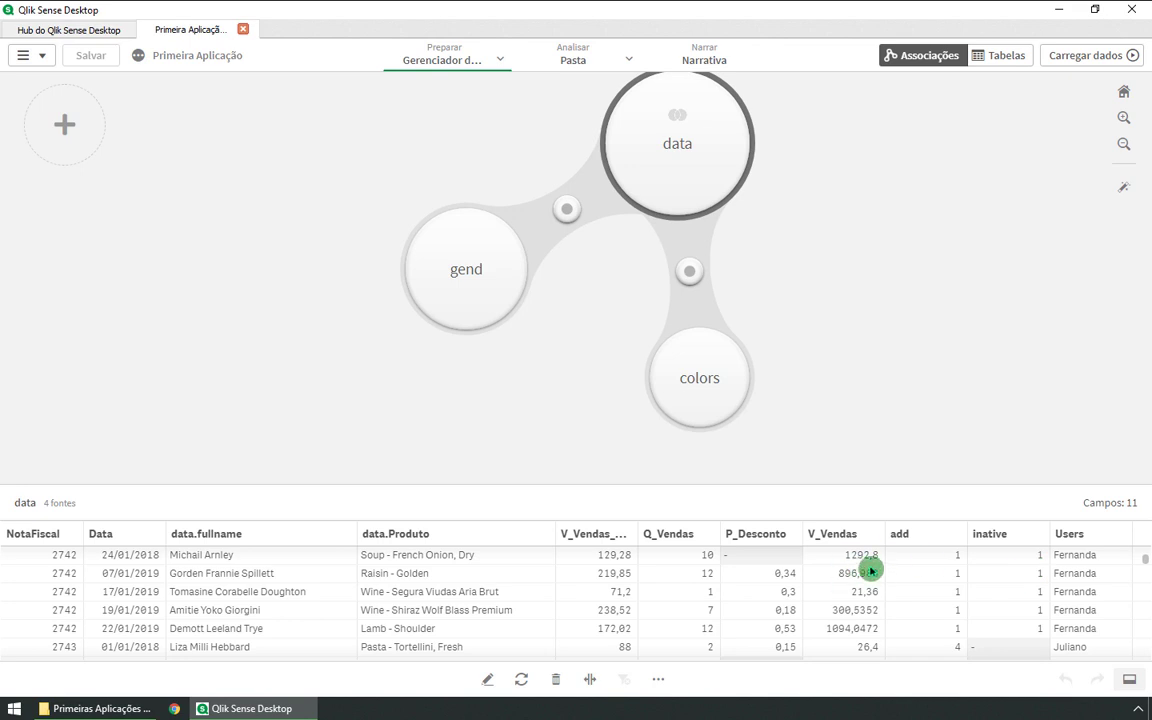
scroll(998, 604, "down", 2)
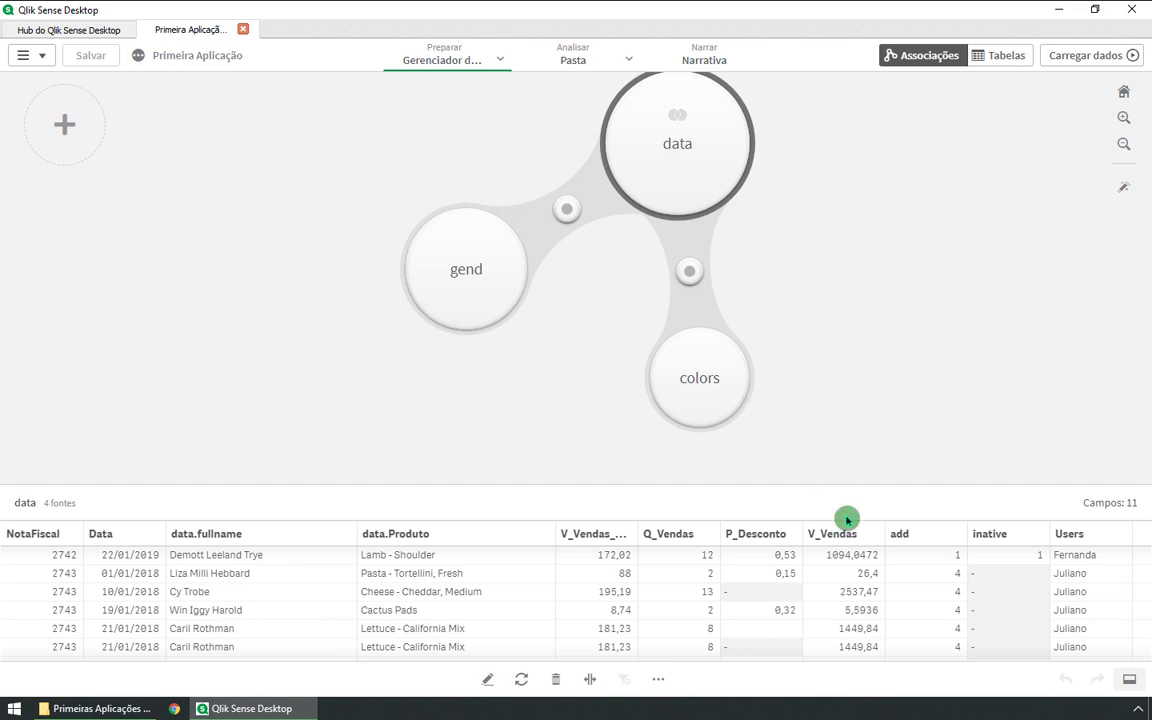
scroll(856, 570, "down", 2)
scroll(858, 575, "up", 2)
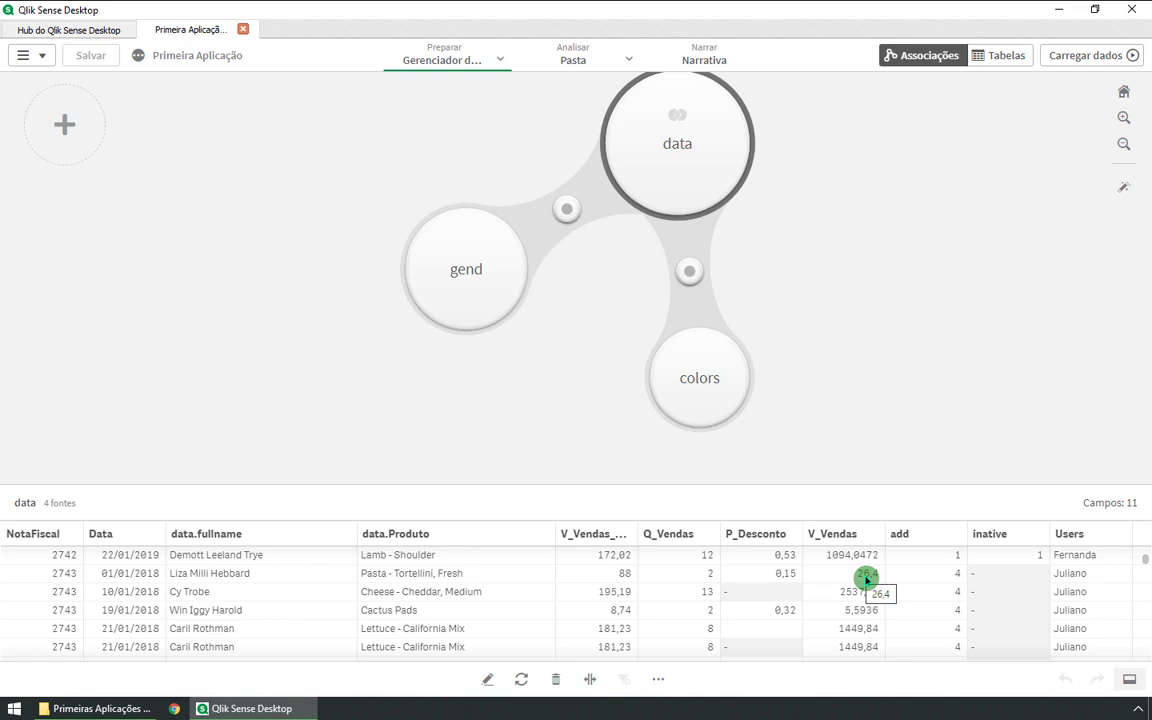
scroll(860, 576, "up", 2)
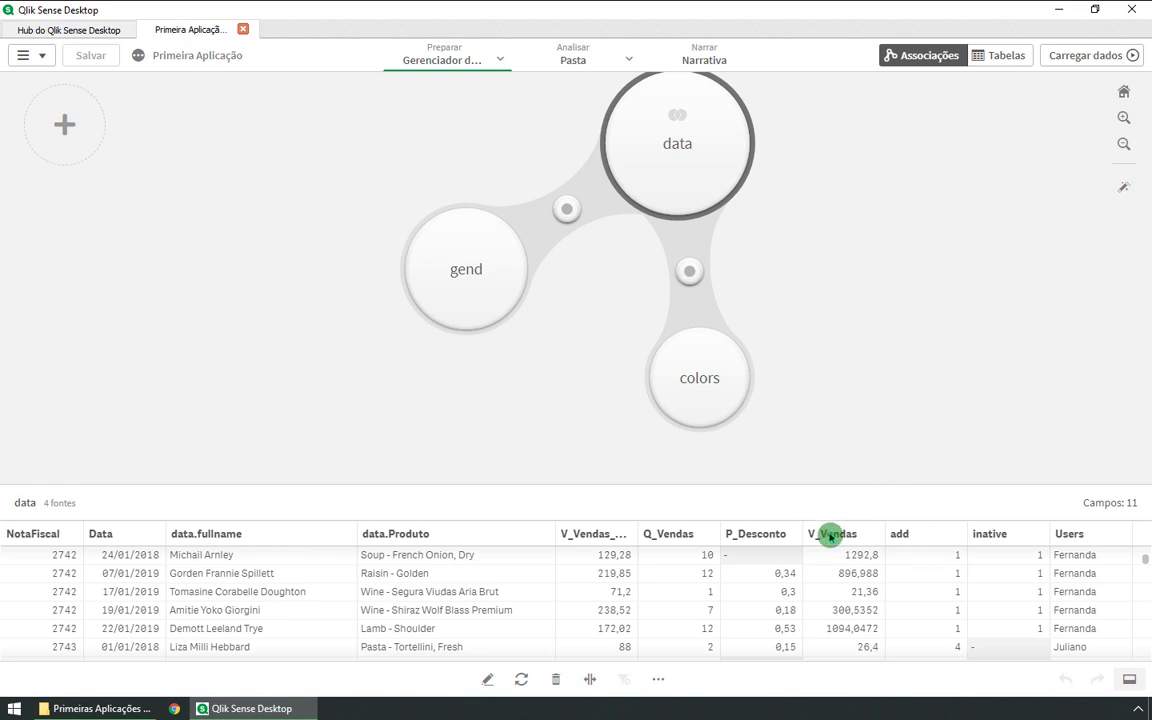
scroll(1013, 609, "down", 1)
scroll(1050, 585, "up", 1)
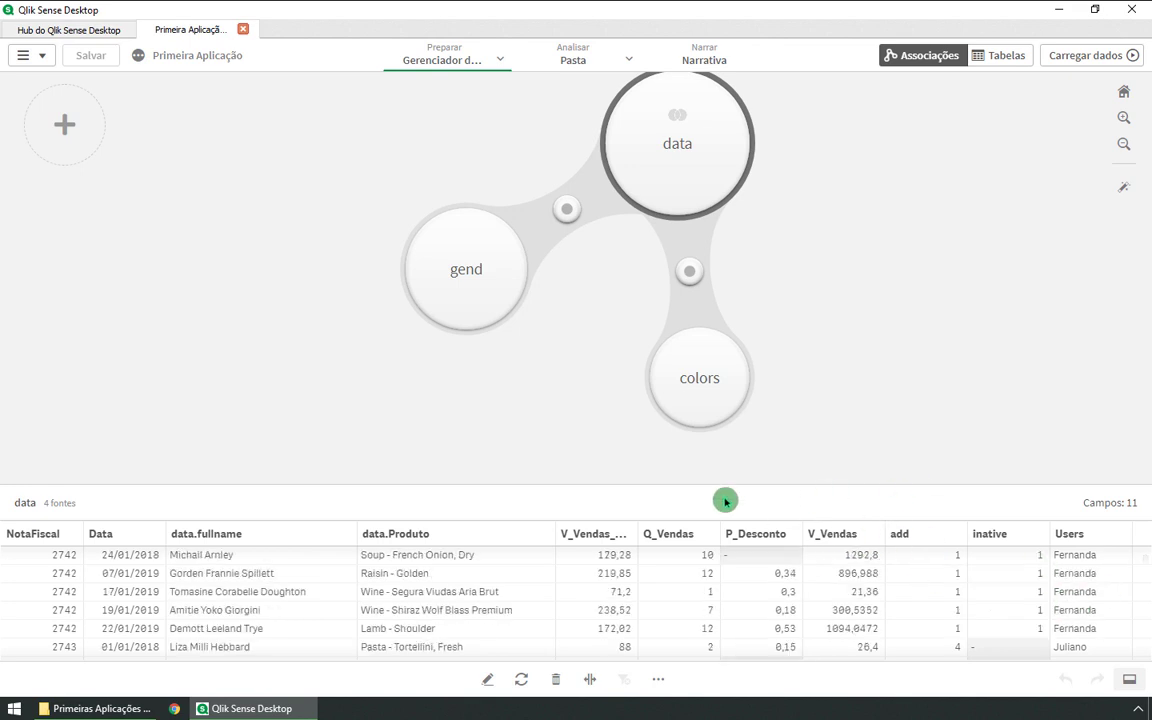
- Edit the data table and start a new calculated field named V_Vendas_Liq
left_click(487, 683)
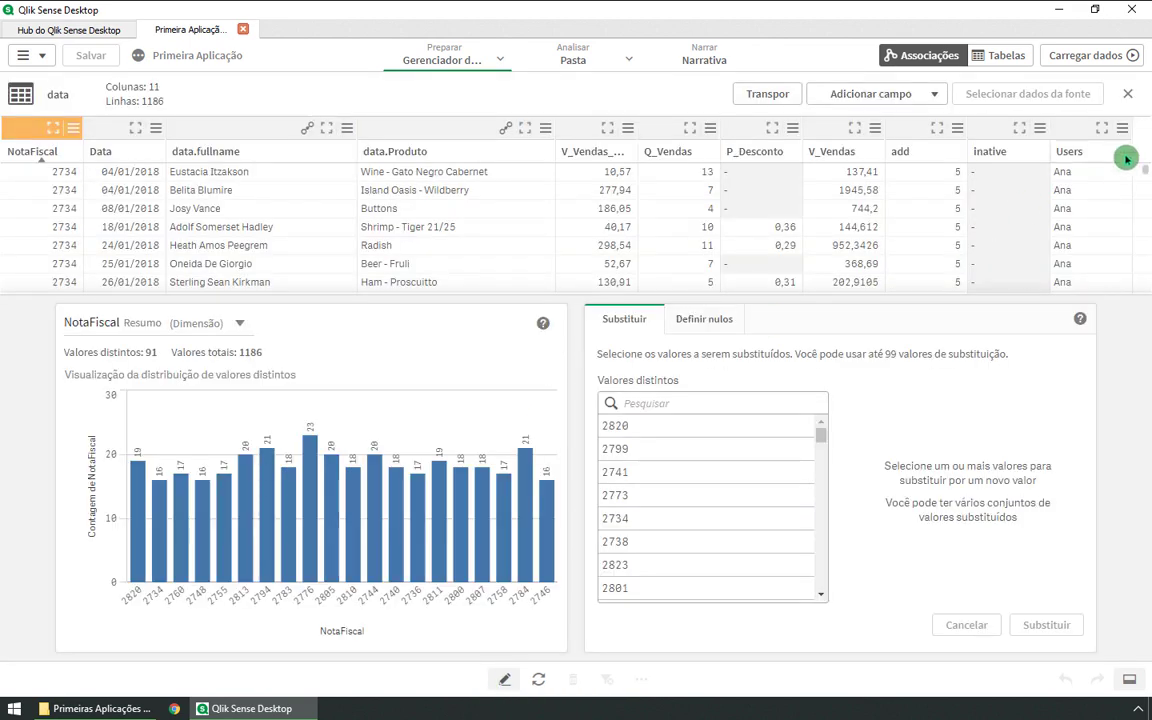
left_click(852, 95)
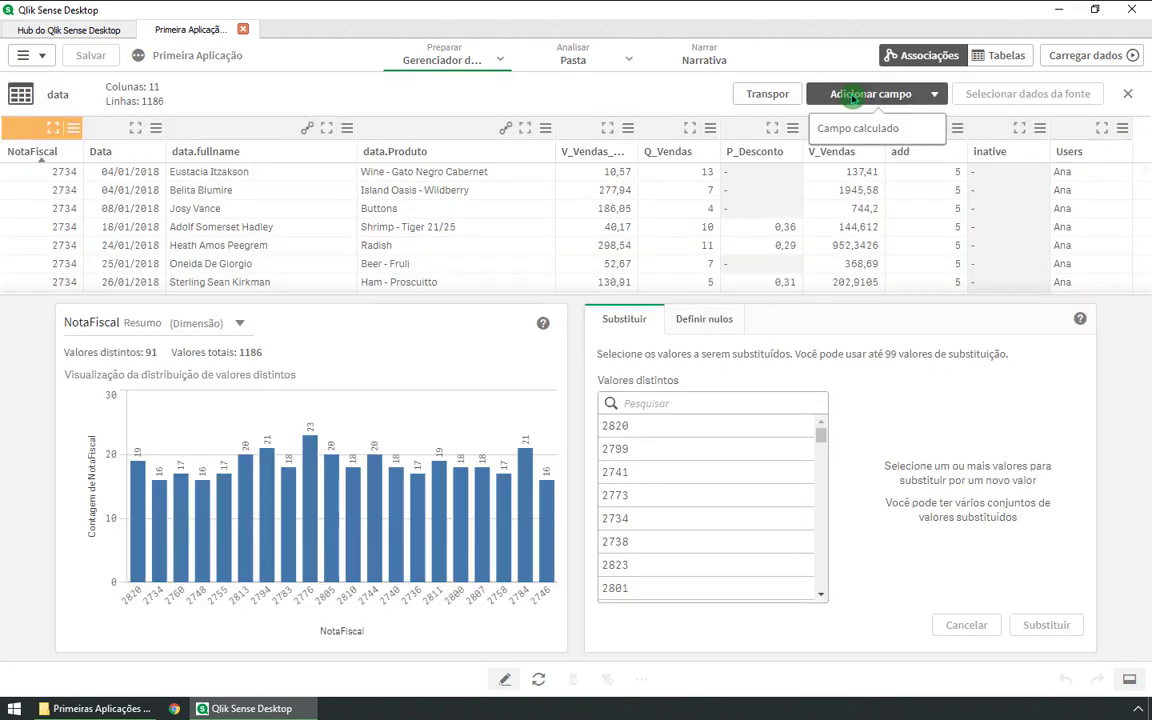
left_click(861, 124)
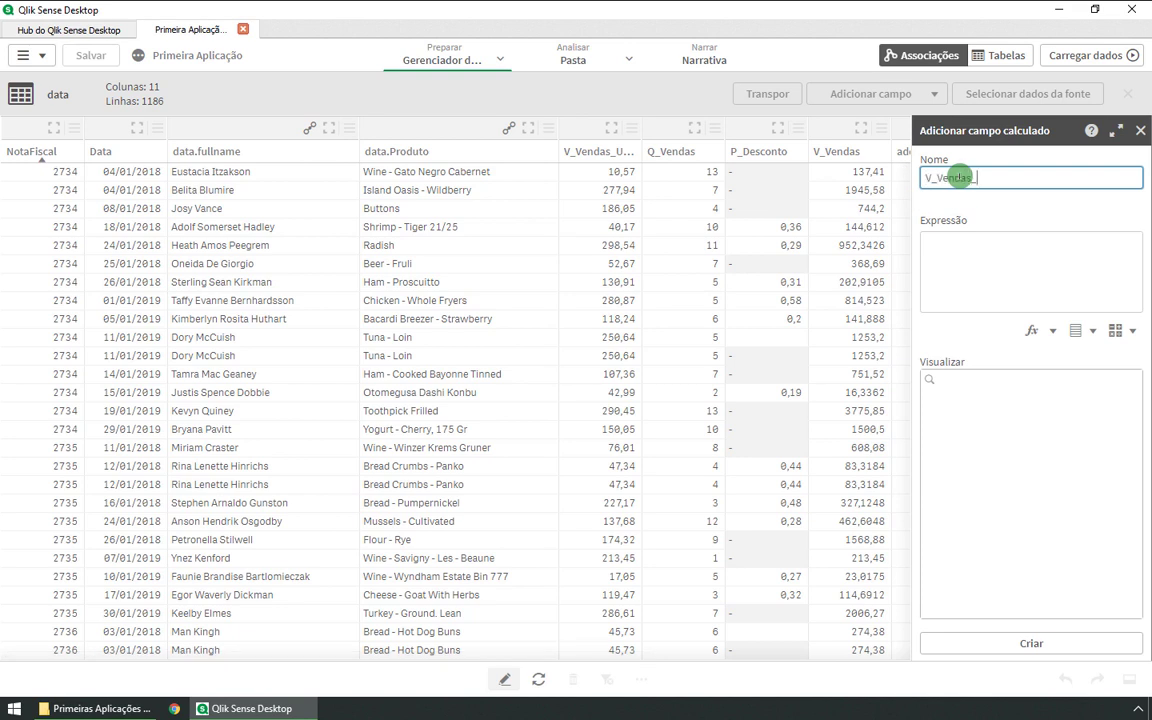
left_click(926, 250)
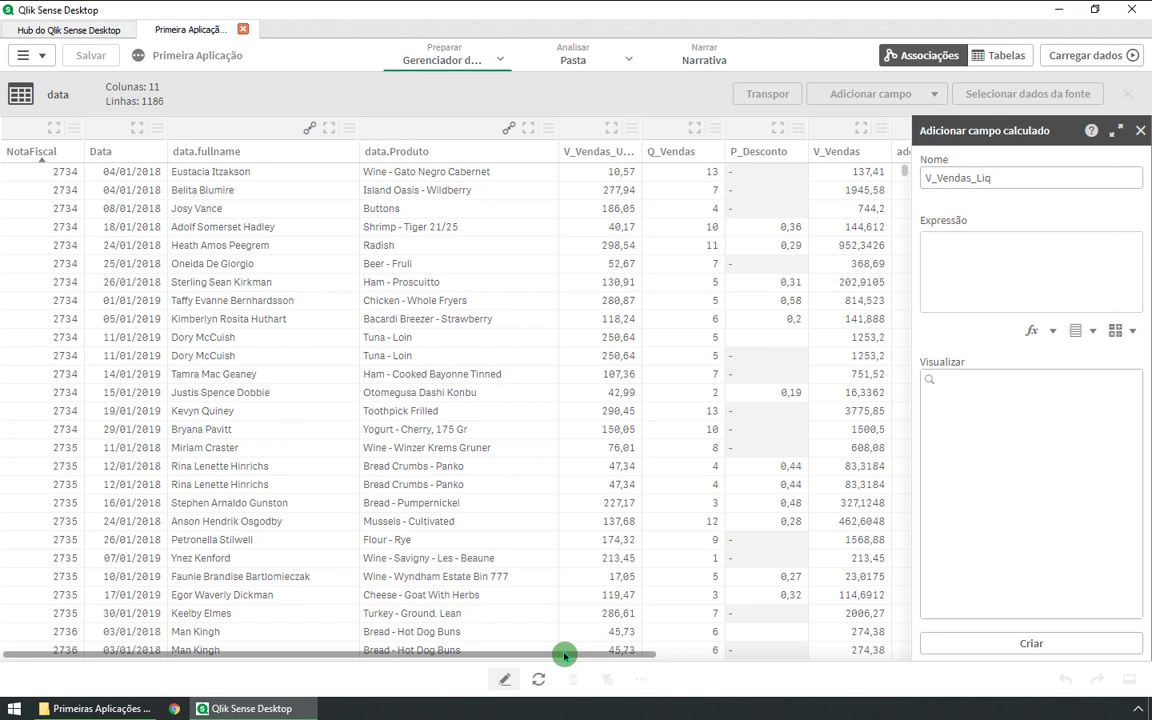
left_click_drag(609, 653, 900, 653)
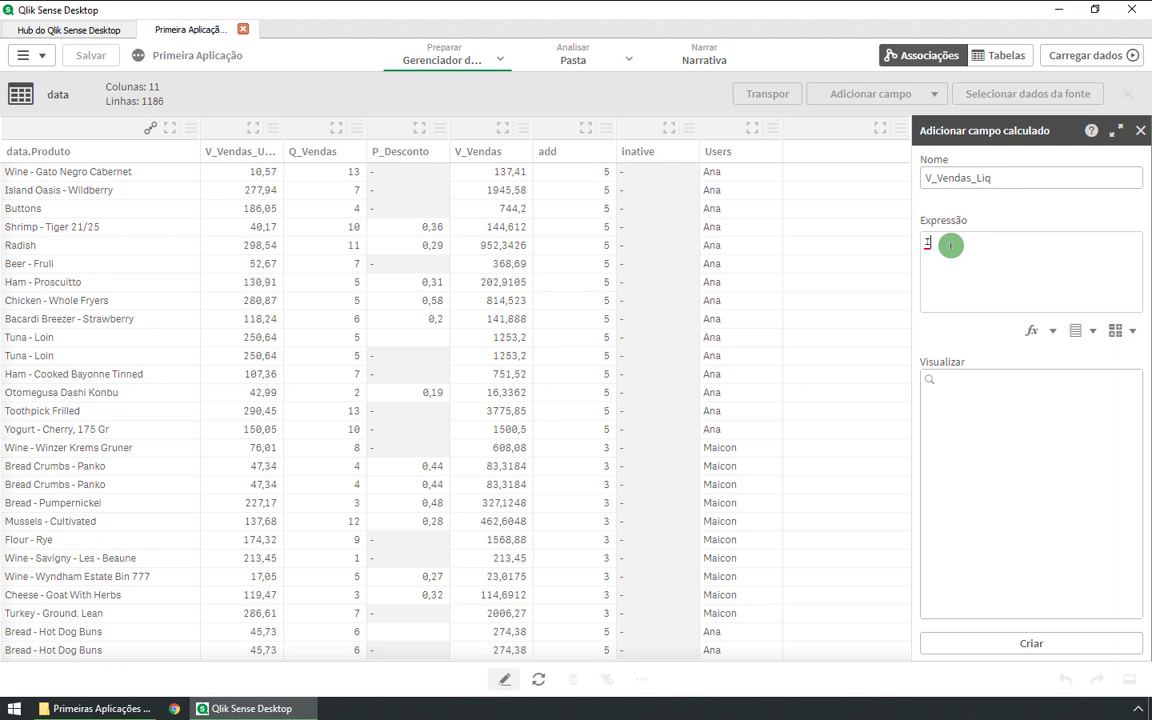
- Begin the field's expression with an If function whose condition is an IsNull() test
key("BackSpace")
type("f")
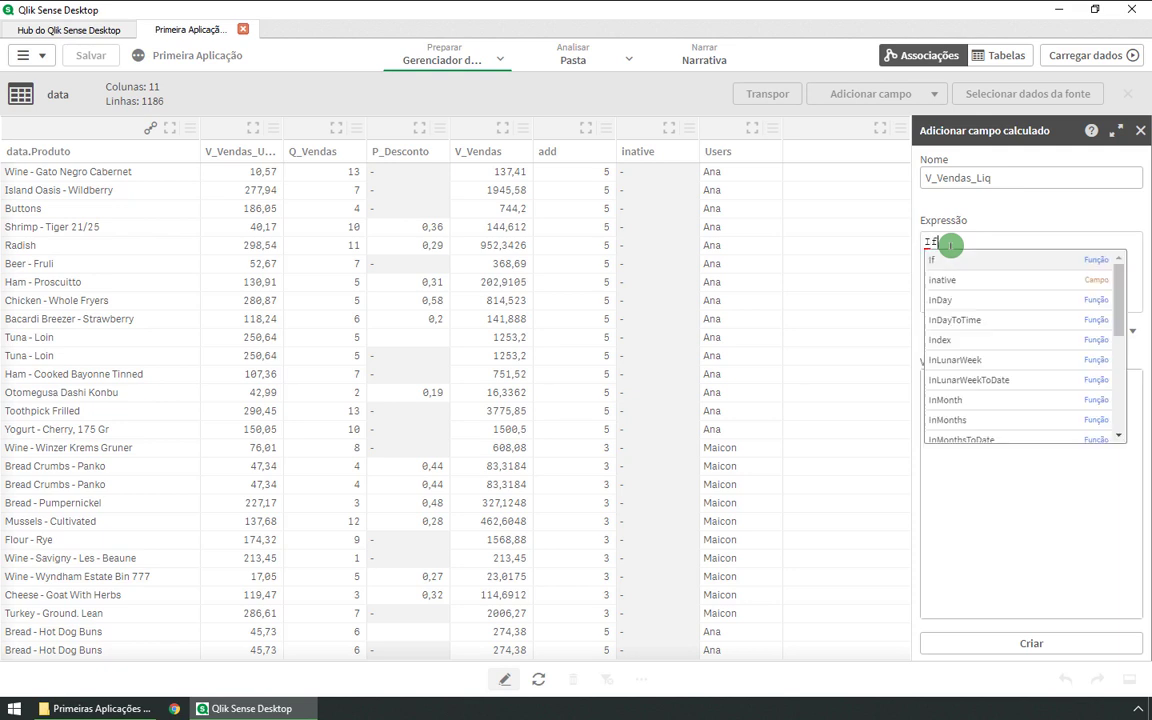
type("(")
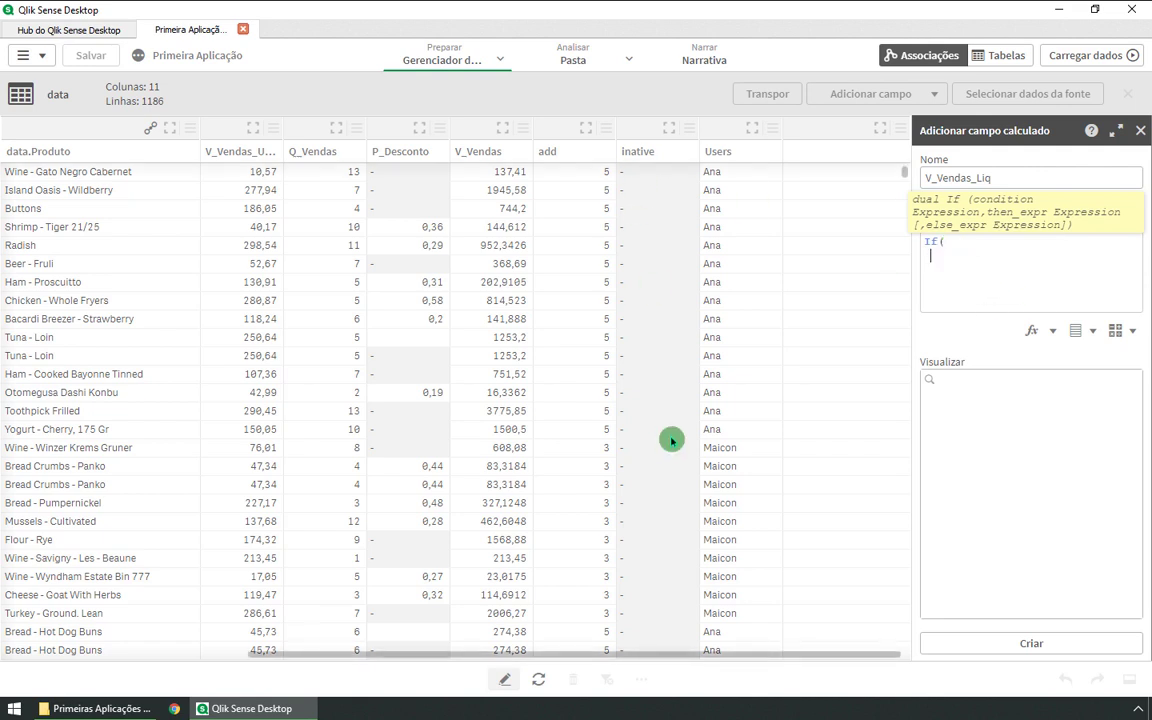
scroll(674, 440, "down", 3)
scroll(674, 437, "up", 3)
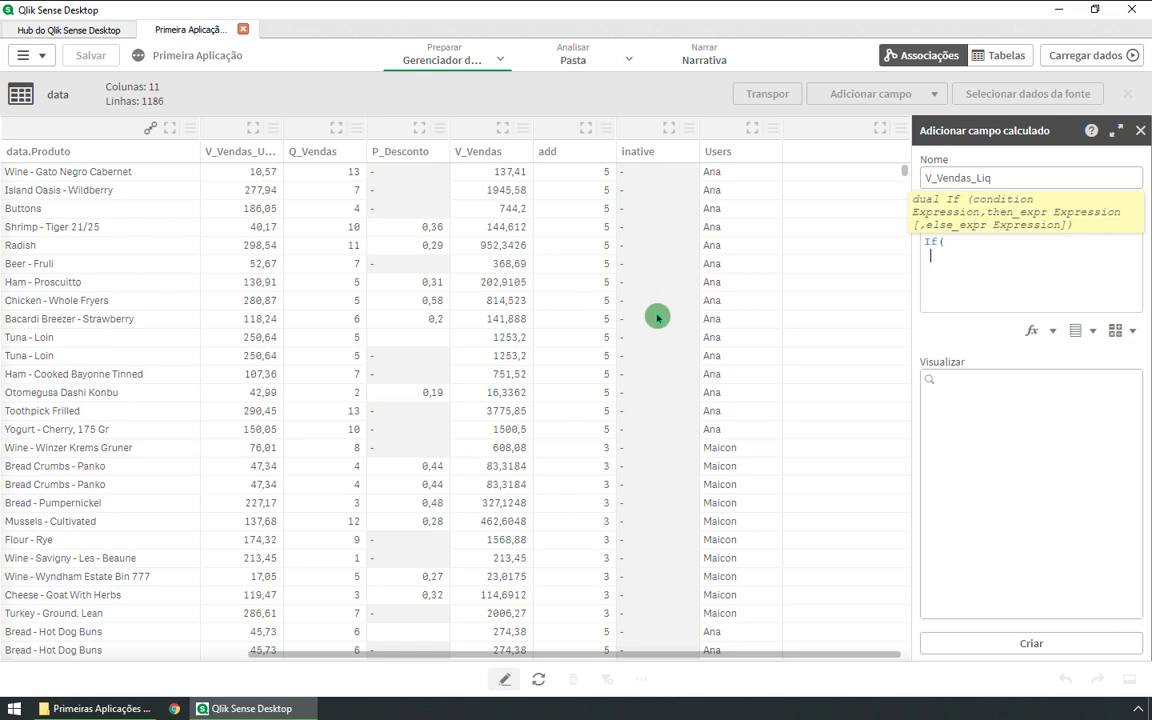
scroll(638, 450, "down", 15)
scroll(625, 490, "down", 10)
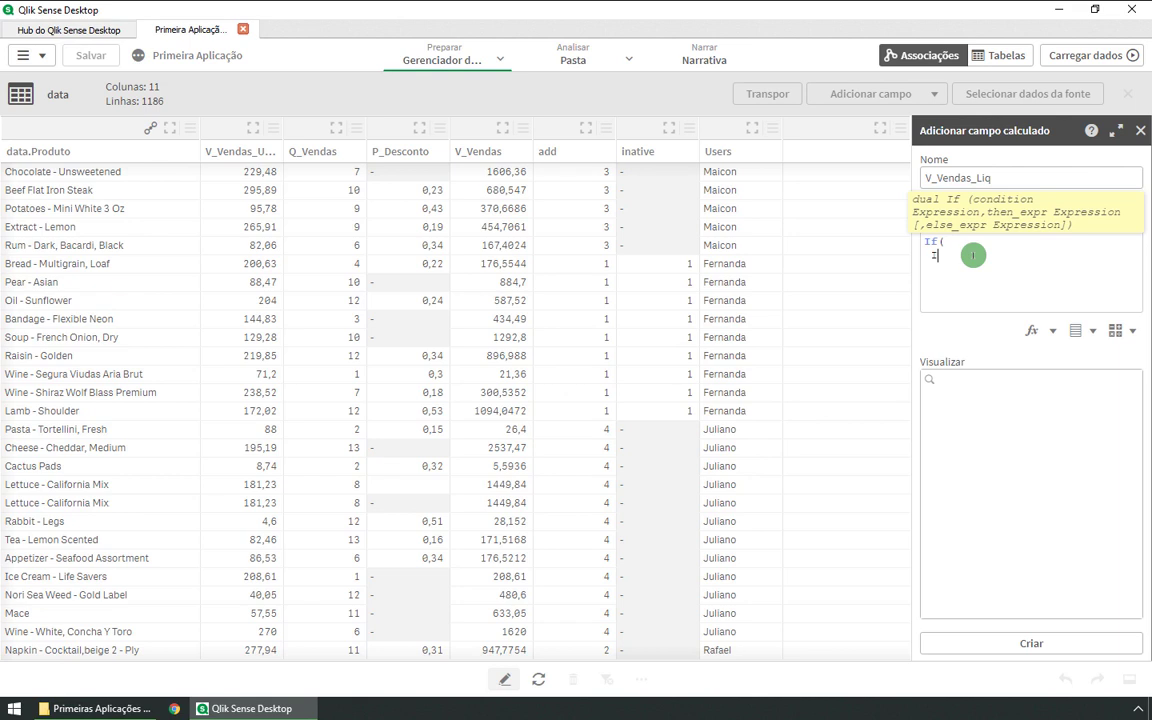
type("Null(")
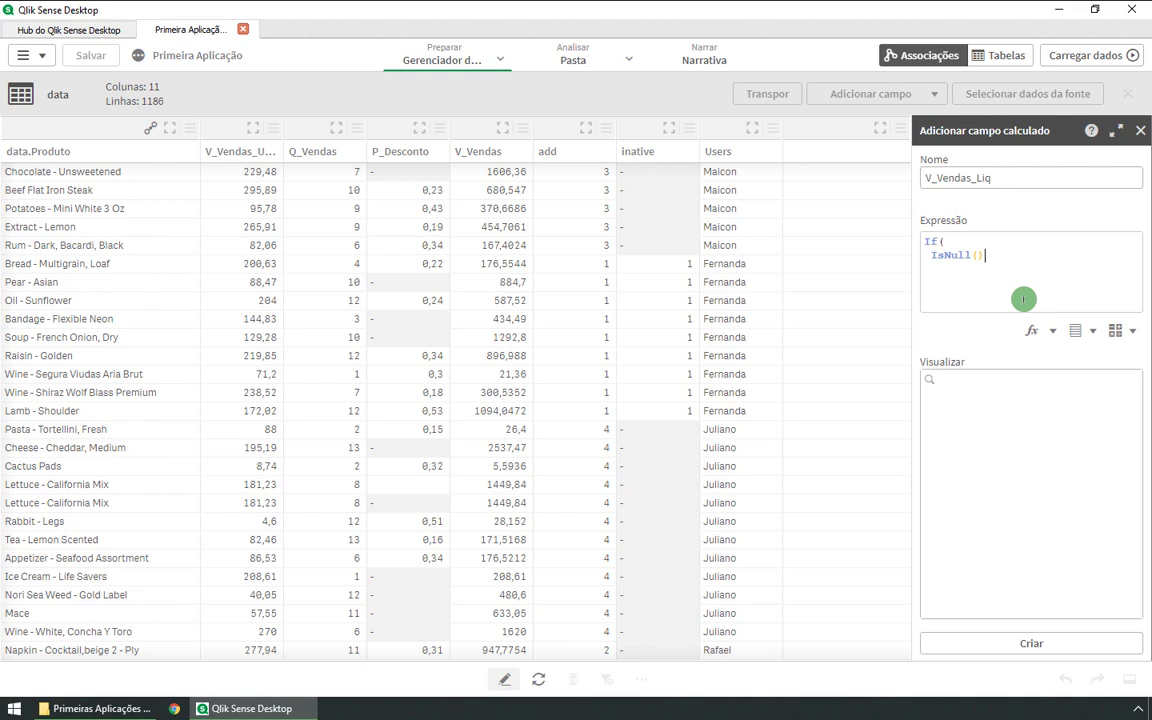
- Enter the inative field as the IsNull argument and end the condition with a comma
left_click(979, 255)
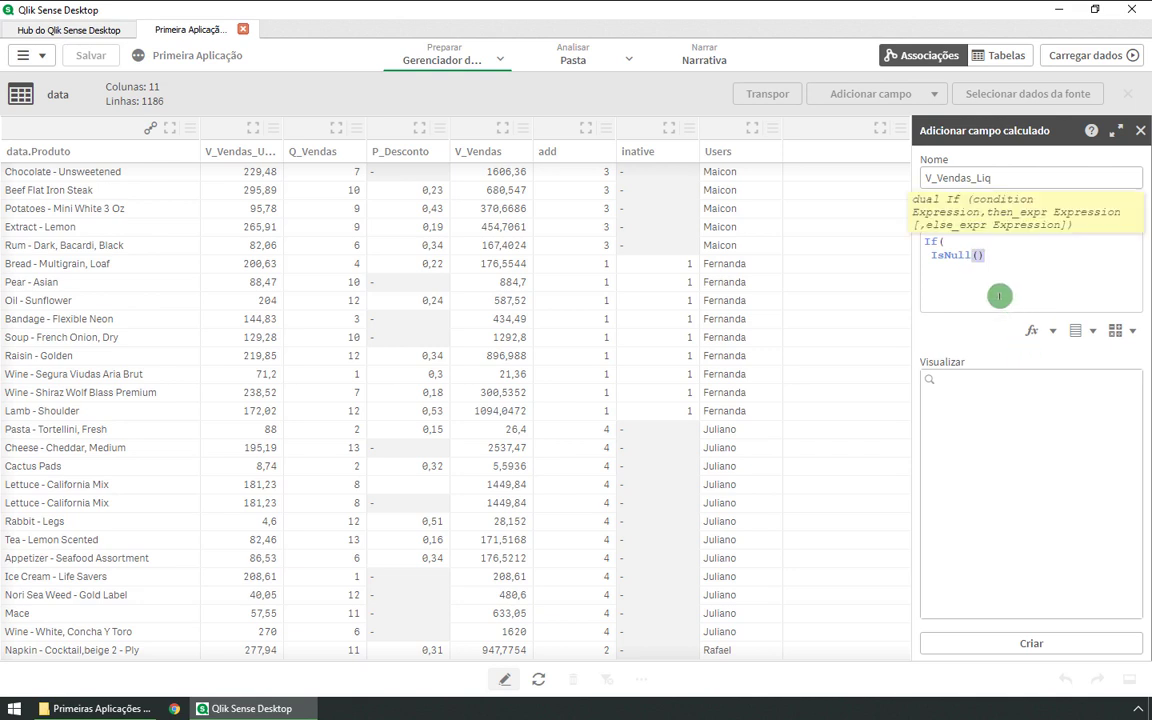
left_click(977, 255)
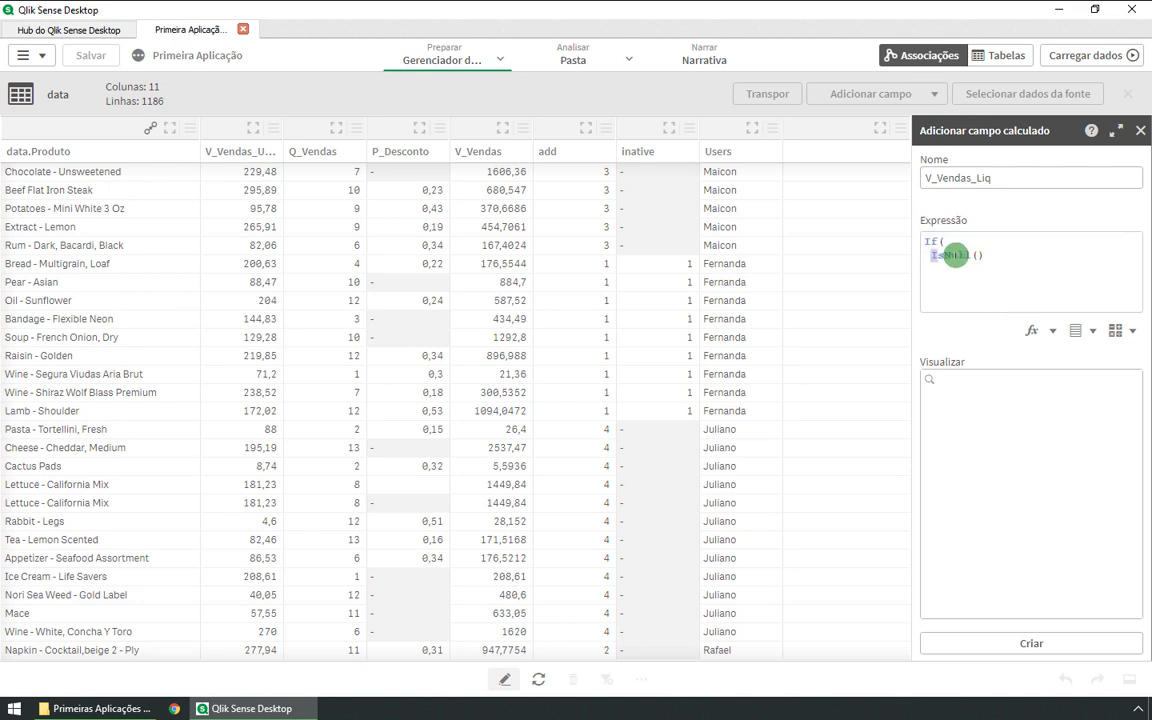
left_click_drag(930, 255, 977, 255)
left_click(977, 255)
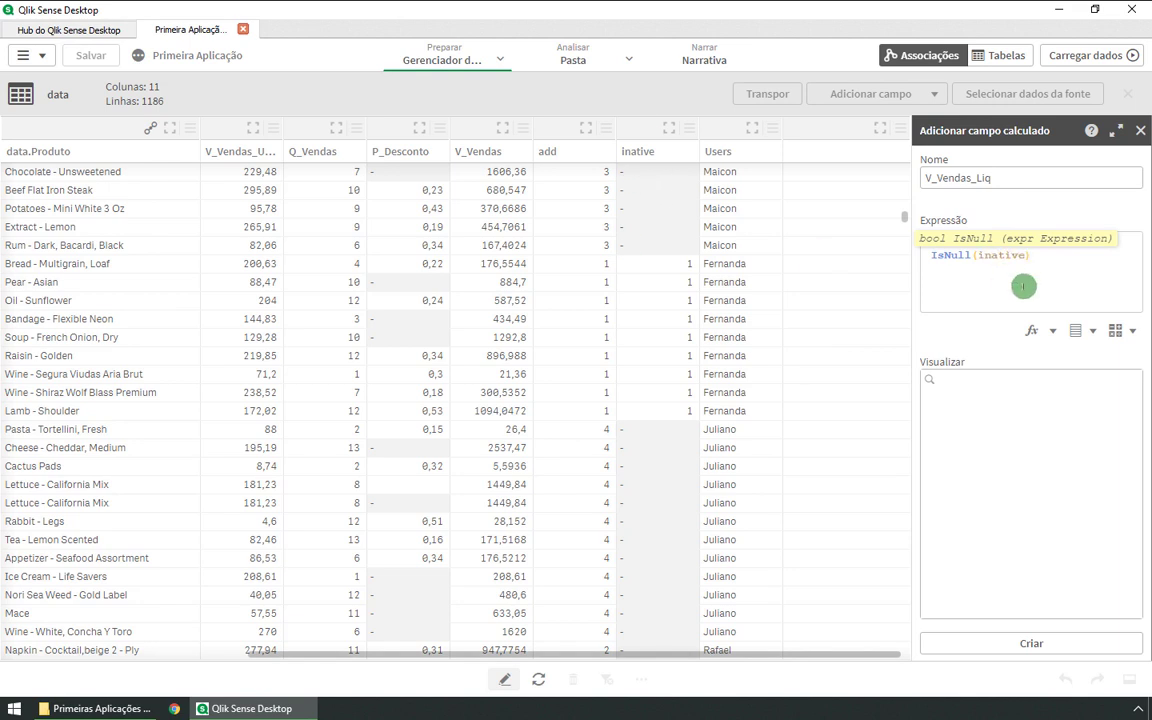
left_click(924, 242)
type("if(")
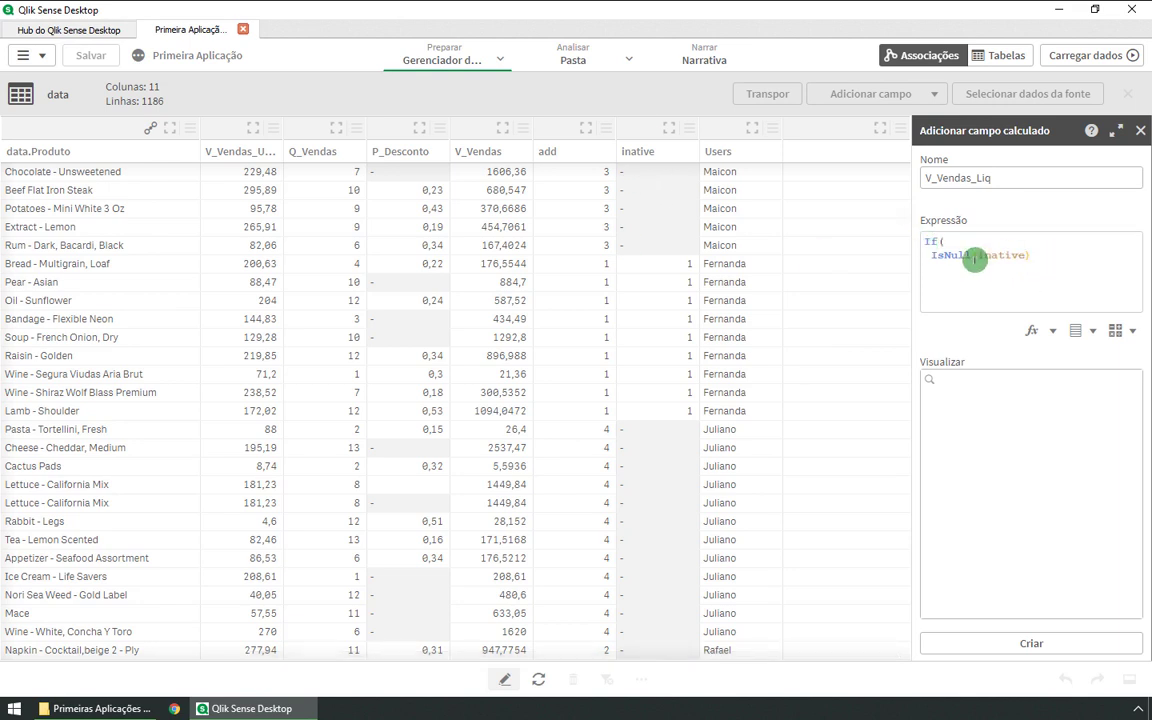
left_click(1062, 259)
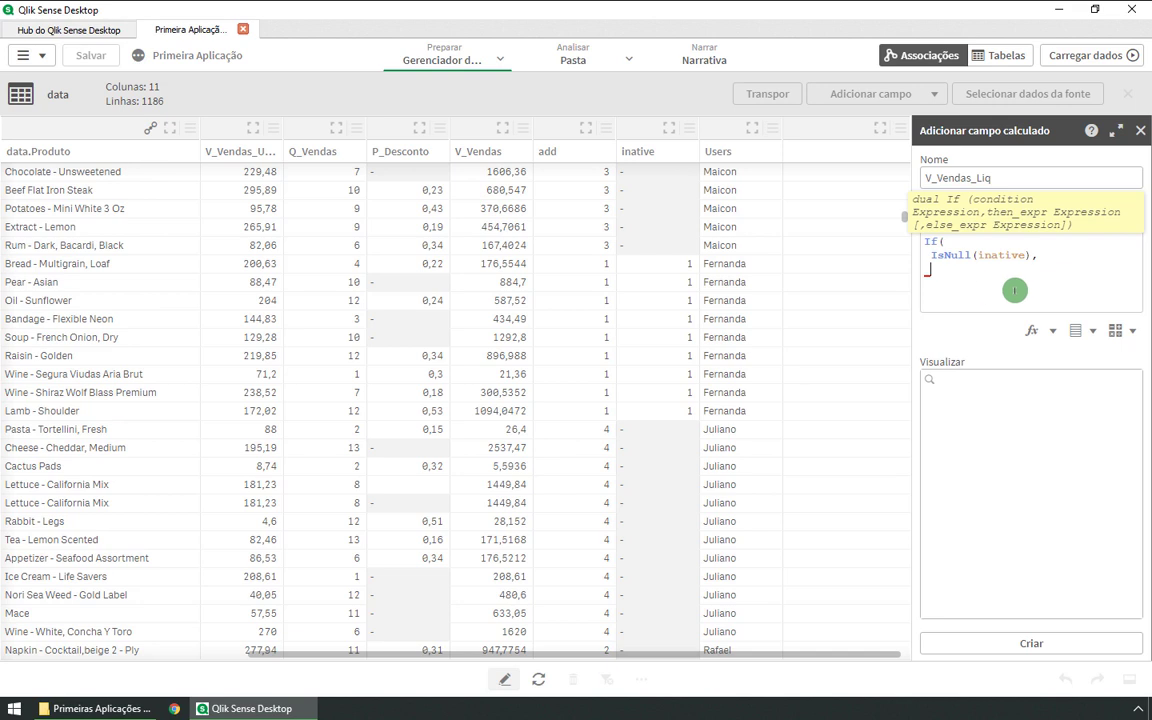
- Enter V_Vendas as the If function's then value and close the expression with a parenthesis
type("V_")
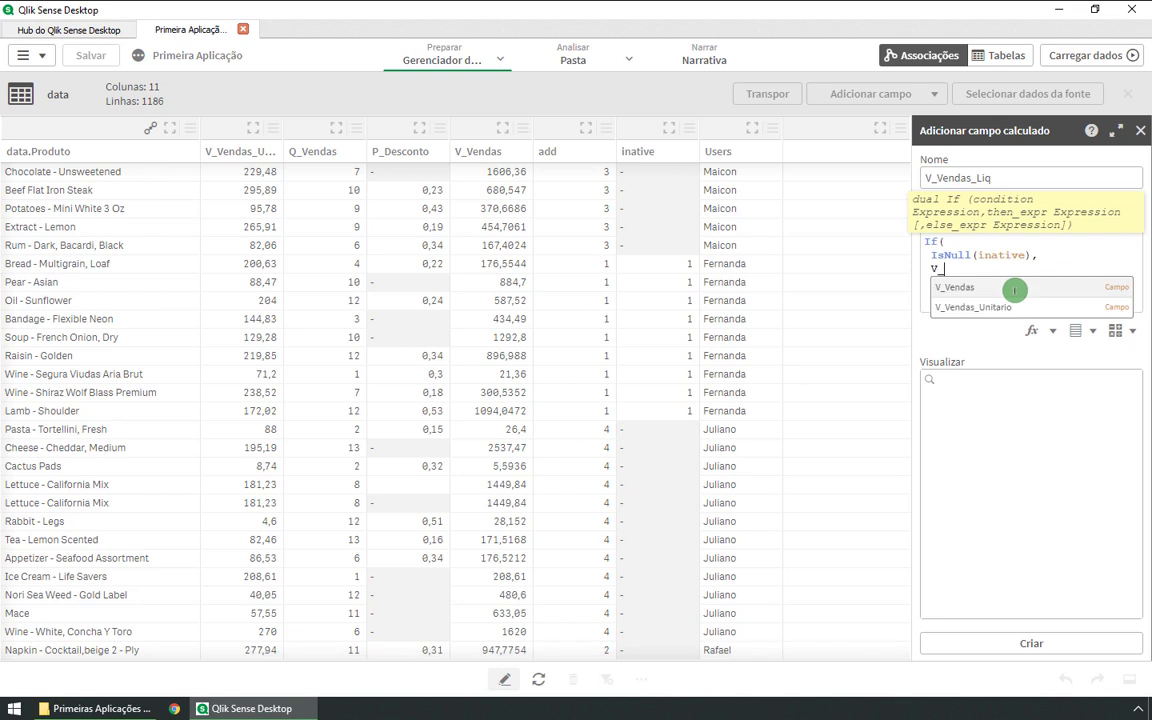
type("Vendas")
left_click(1012, 288)
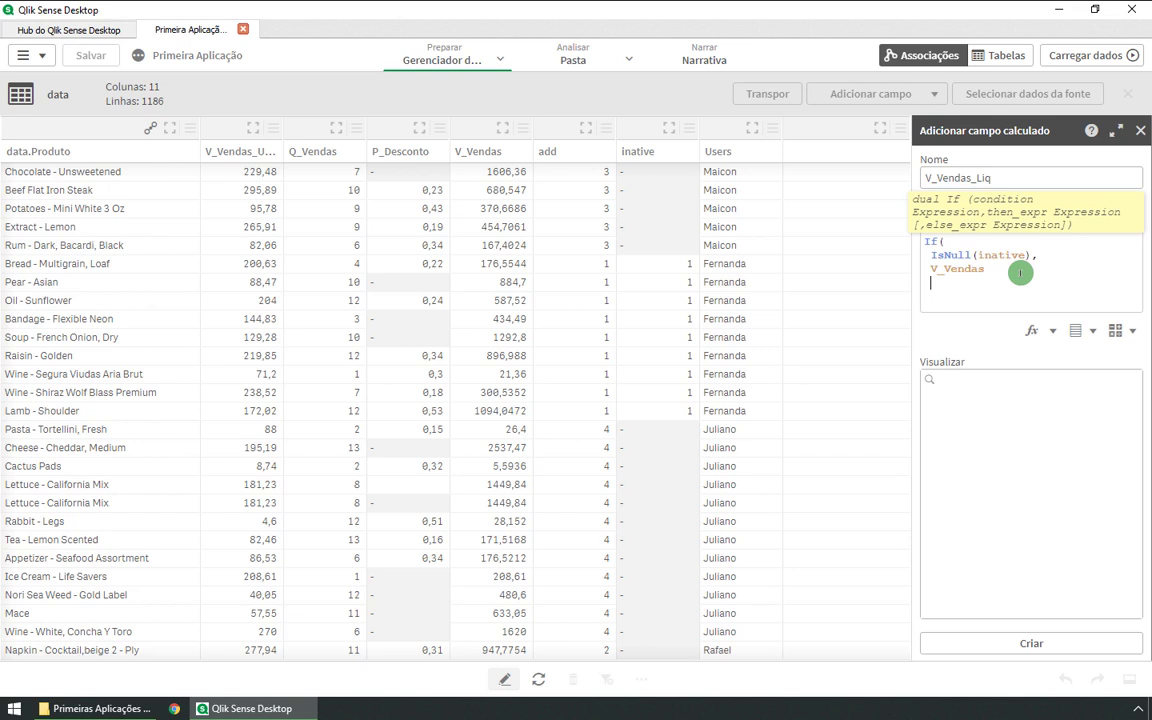
type(")")
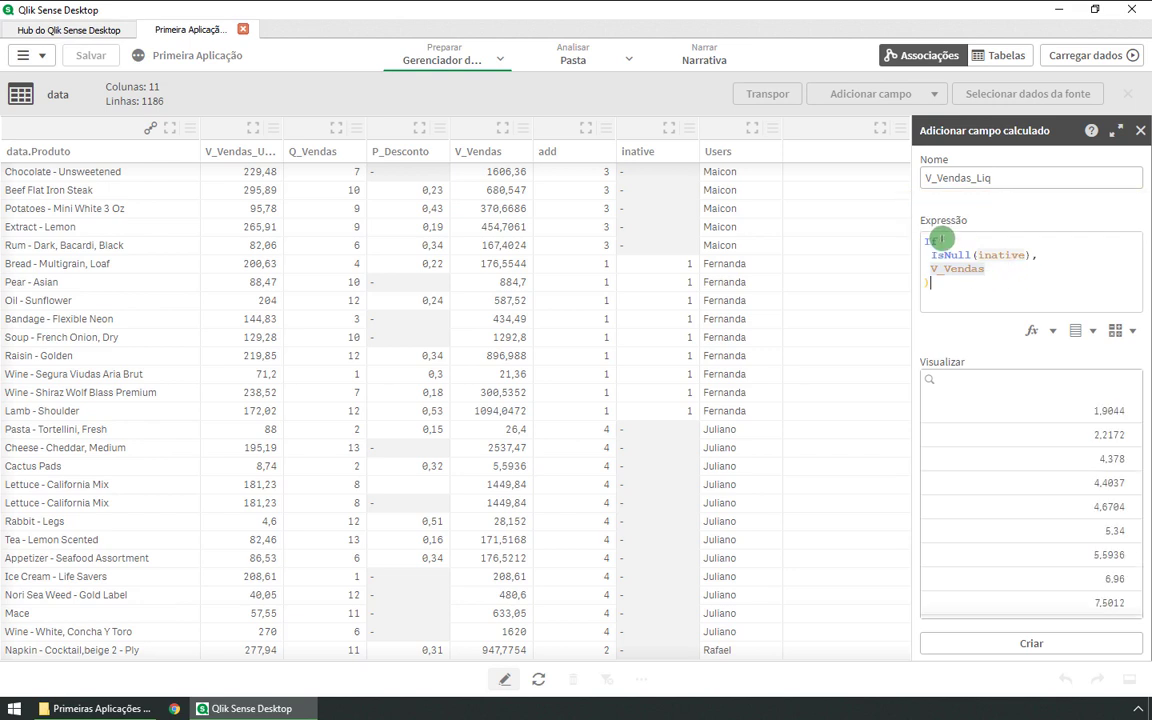
- Try 0 as the else value after V_Vendas in the If expression
left_click(1003, 267)
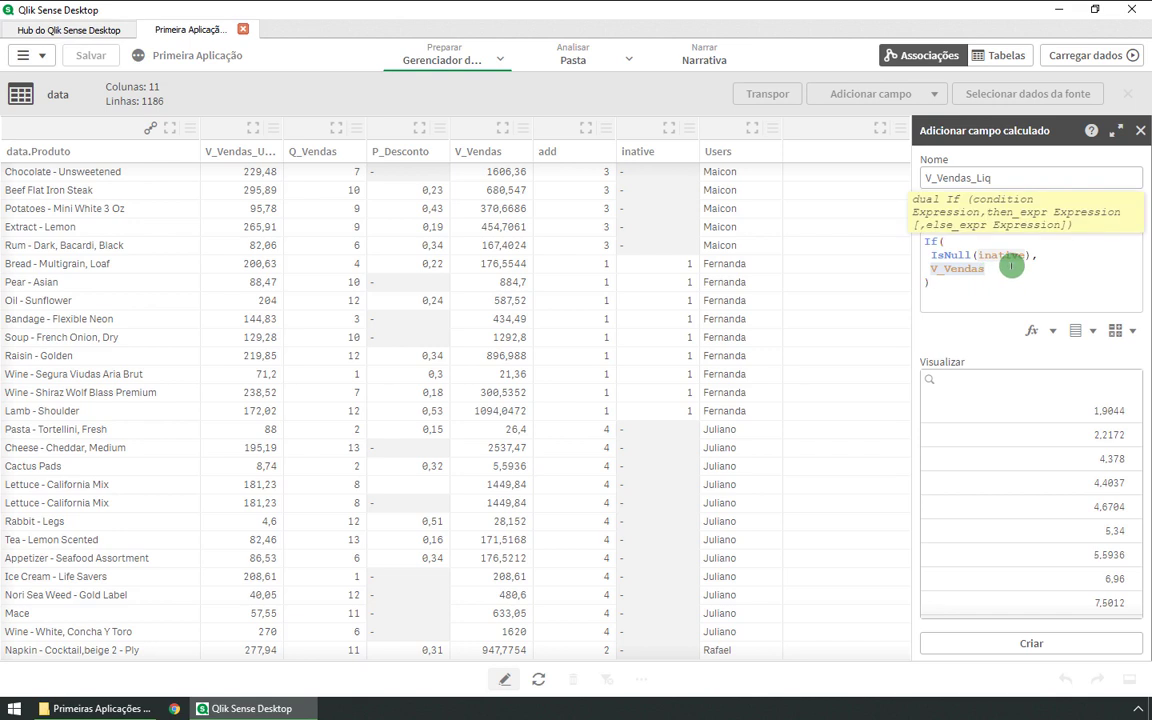
type(",")
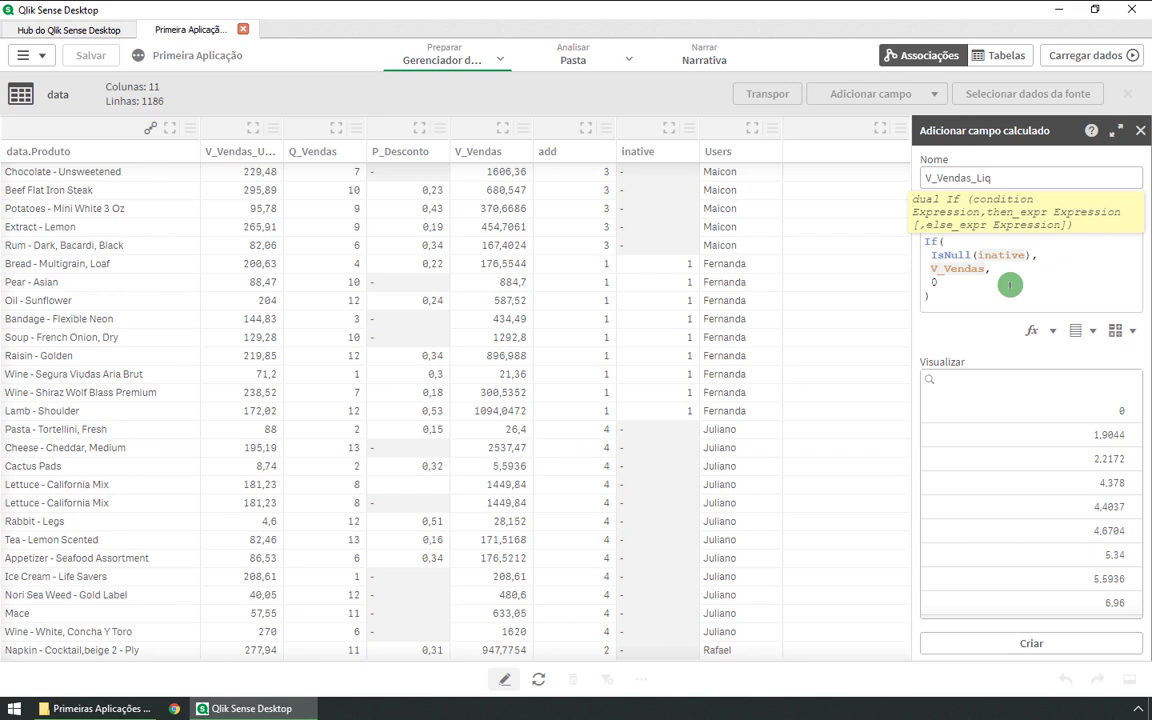
key("BackSpace")
key("BackSpace")
key("BackSpace")
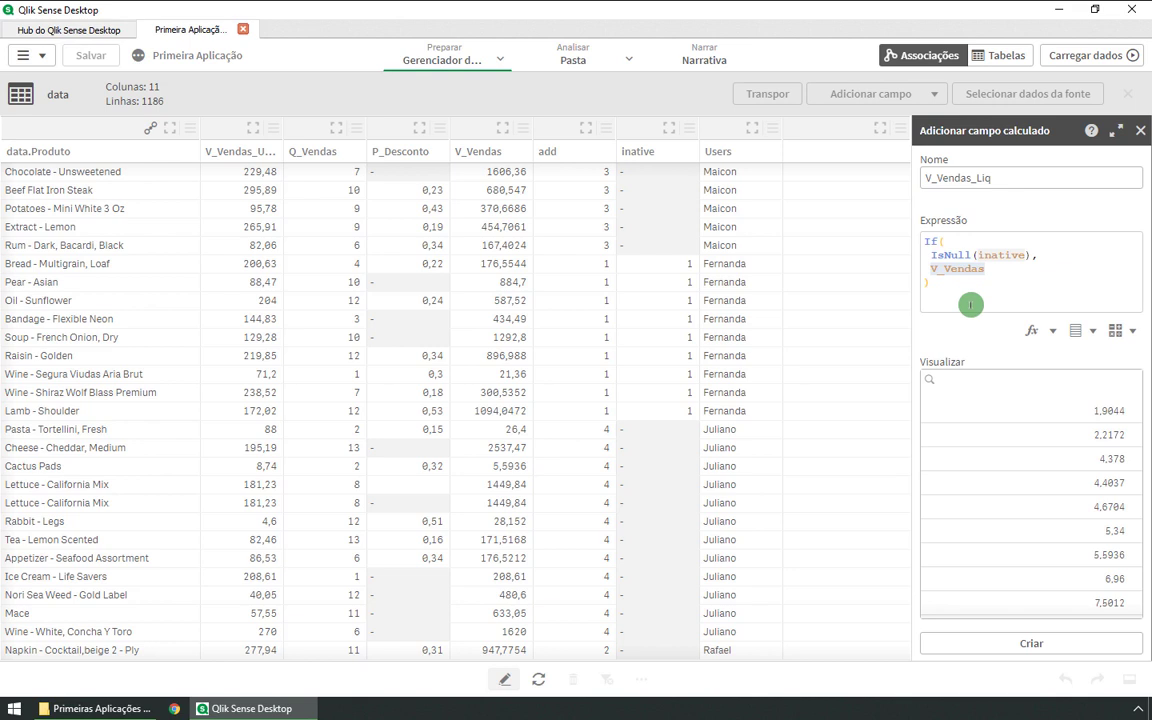
- Create the V_Vendas_Liq calculated field from the If expression without an else value
left_click_drag(1000, 268, 925, 268)
left_click(987, 286)
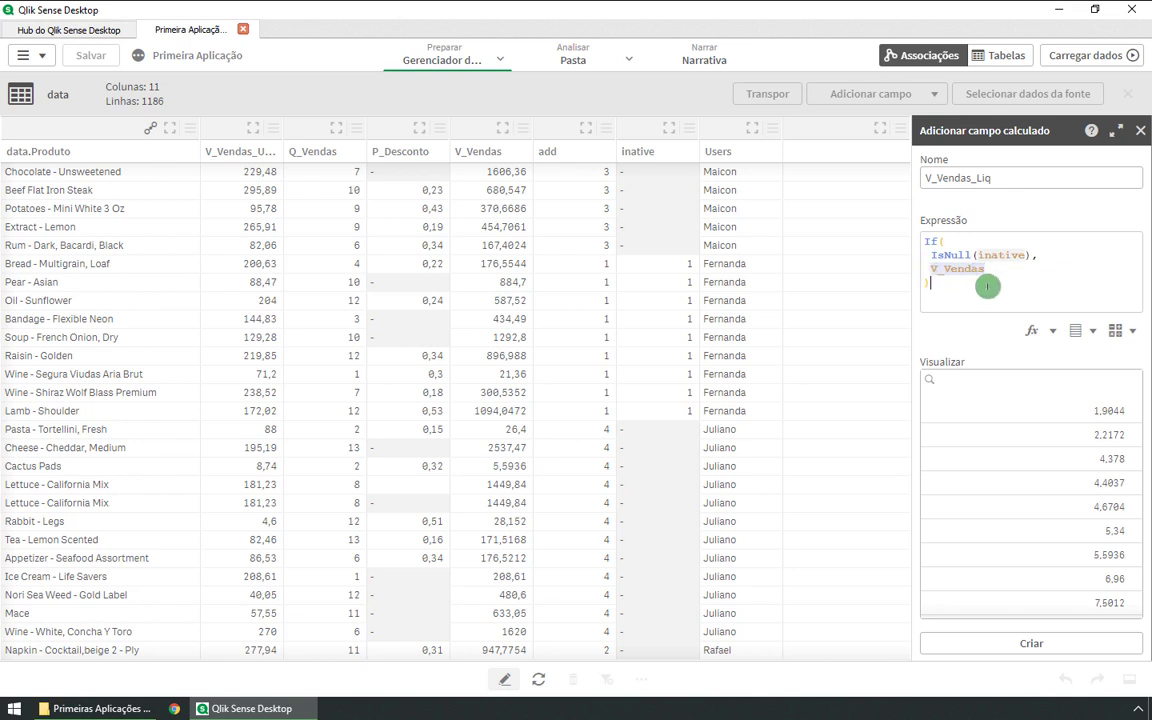
left_click(948, 242)
left_click(928, 283)
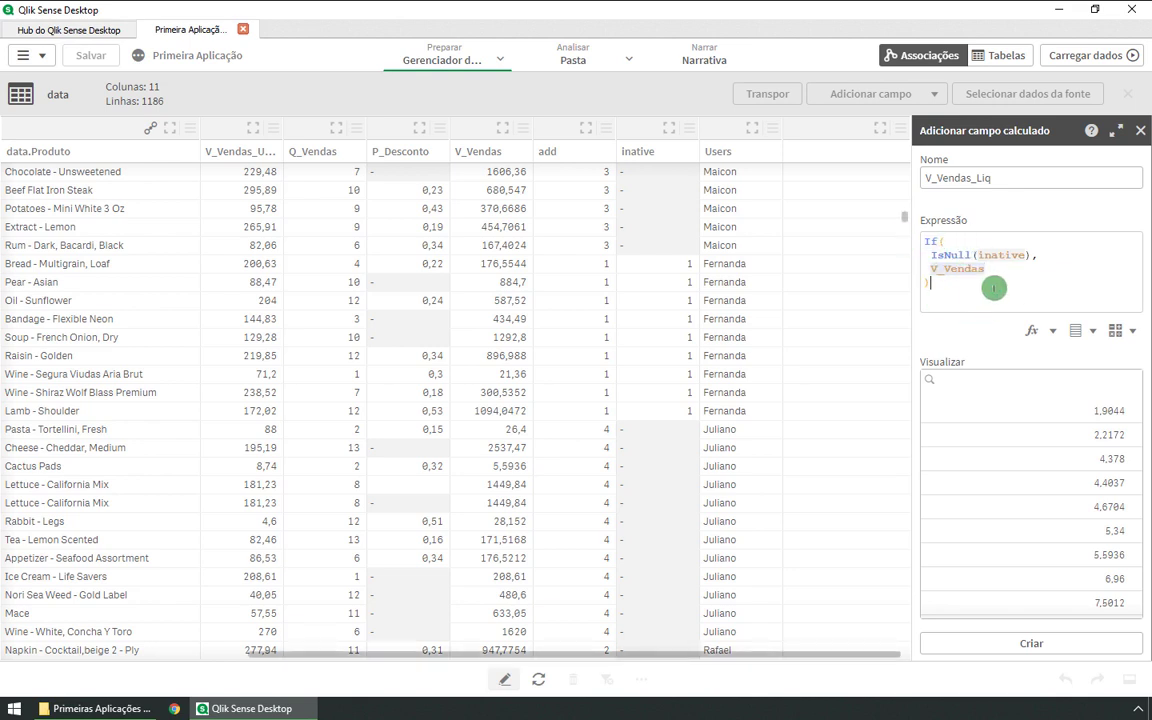
left_click(1038, 644)
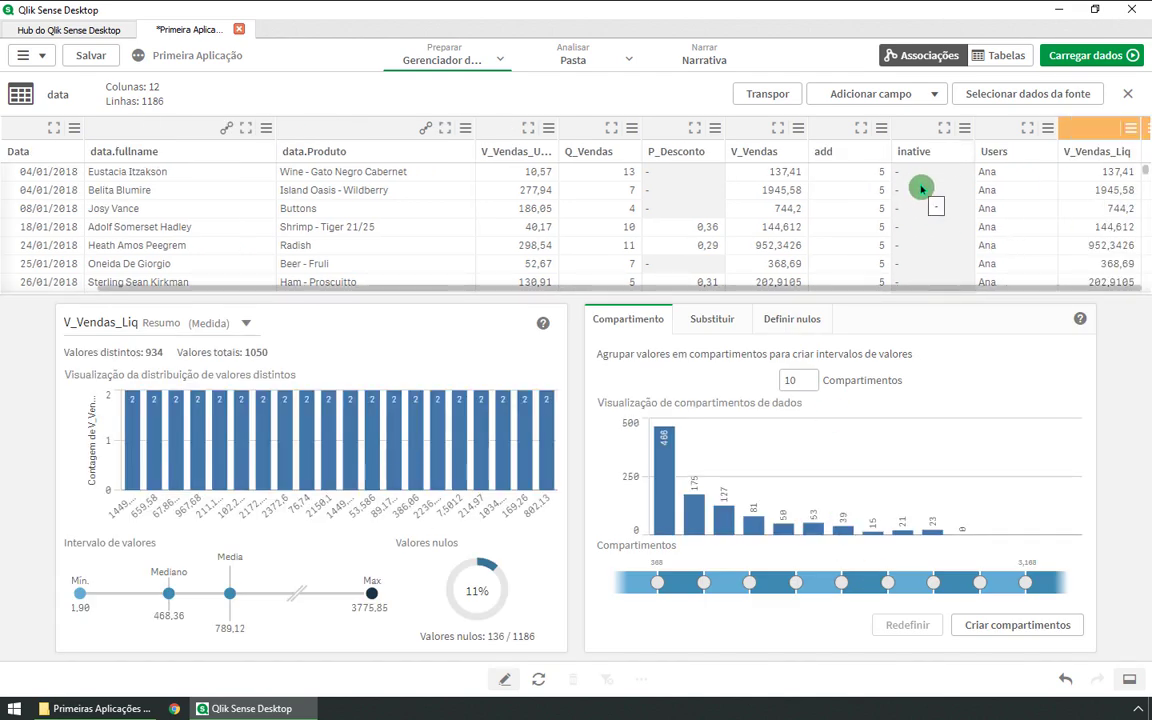
- Compare the V_Vendas_Liq values with the inative and V_Vendas columns across the table's rows
scroll(1112, 208, "down", 10)
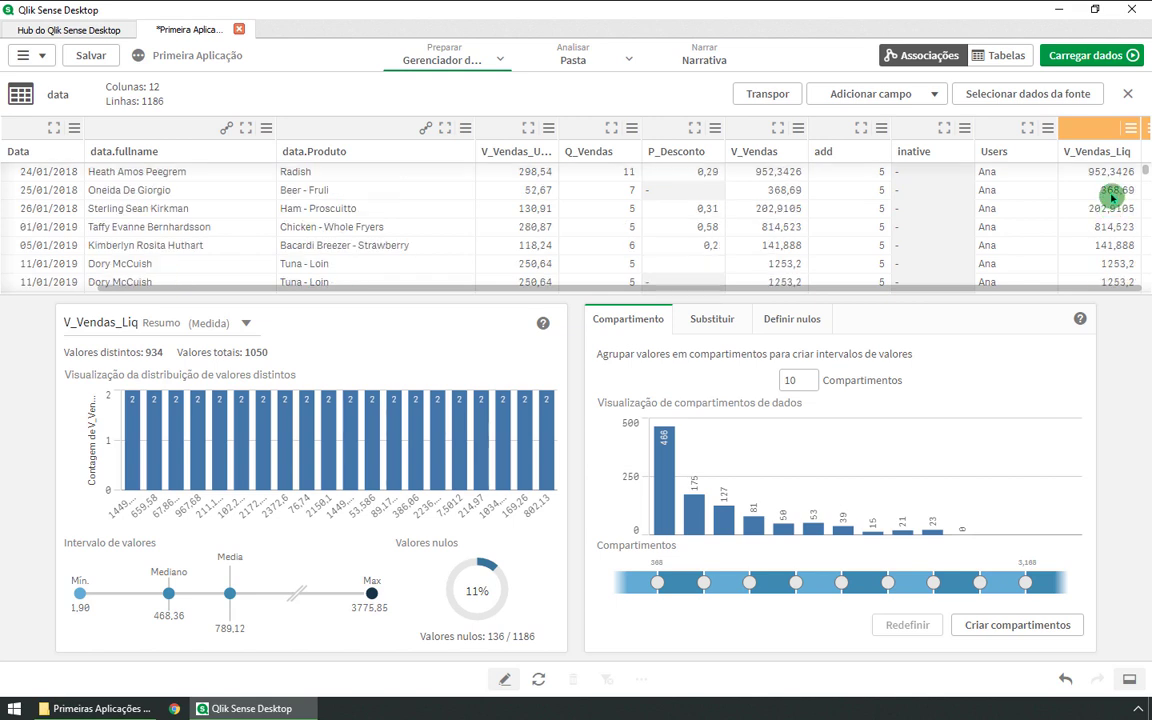
scroll(1115, 232, "down", 10)
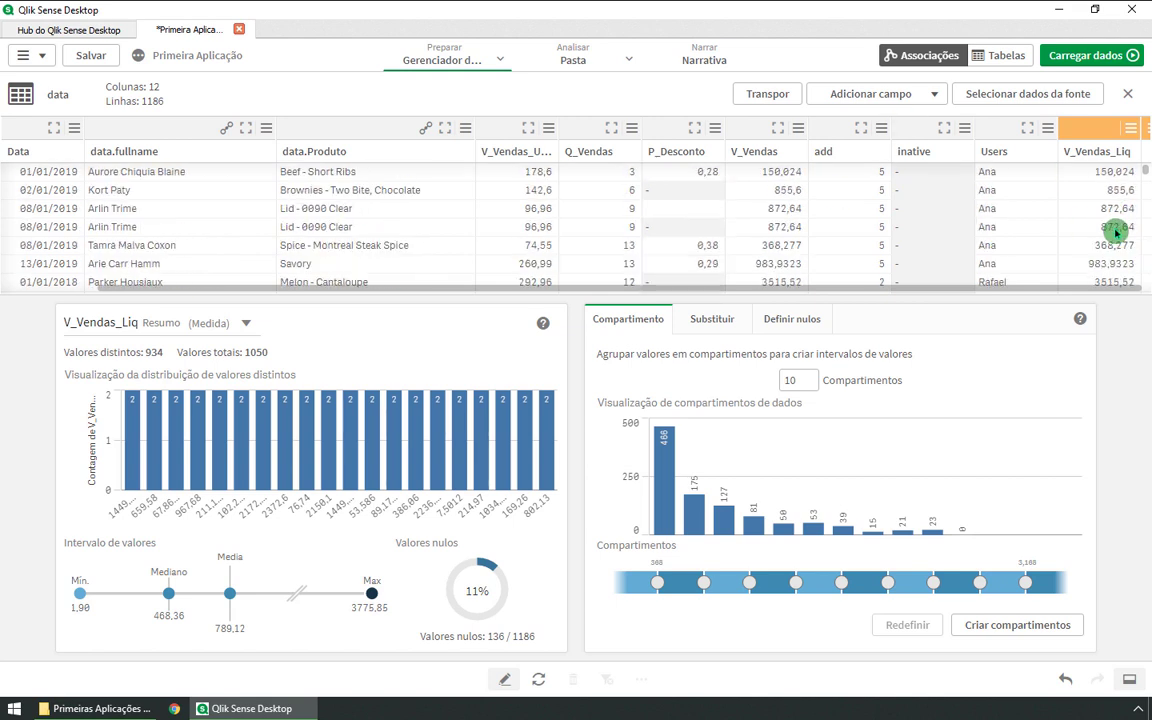
scroll(1116, 233, "down", 7)
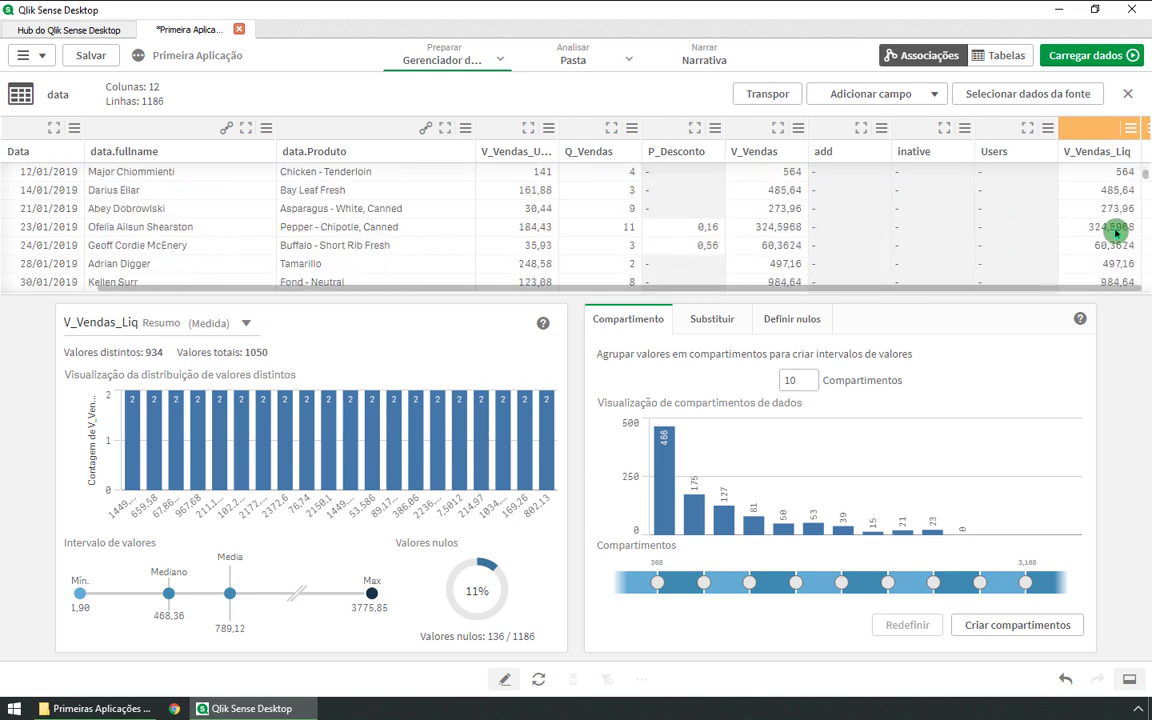
scroll(1116, 232, "up", 1)
scroll(1116, 232, "down", 1)
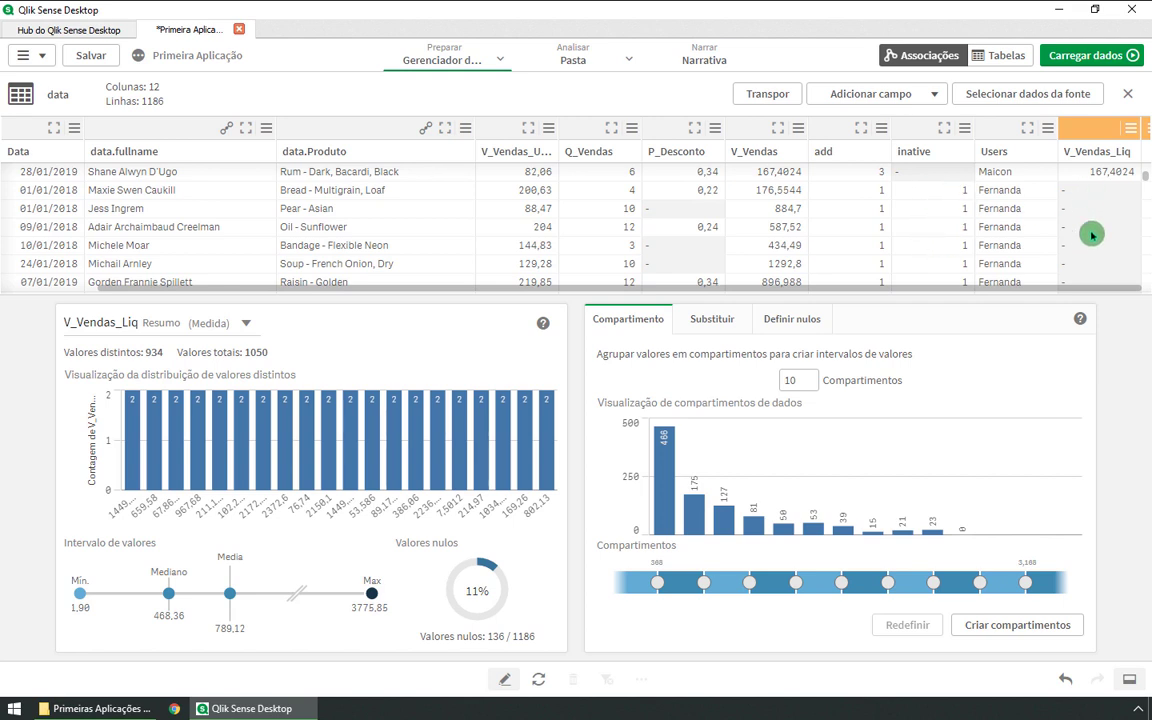
scroll(1077, 238, "down", 5)
scroll(1077, 241, "down", 10)
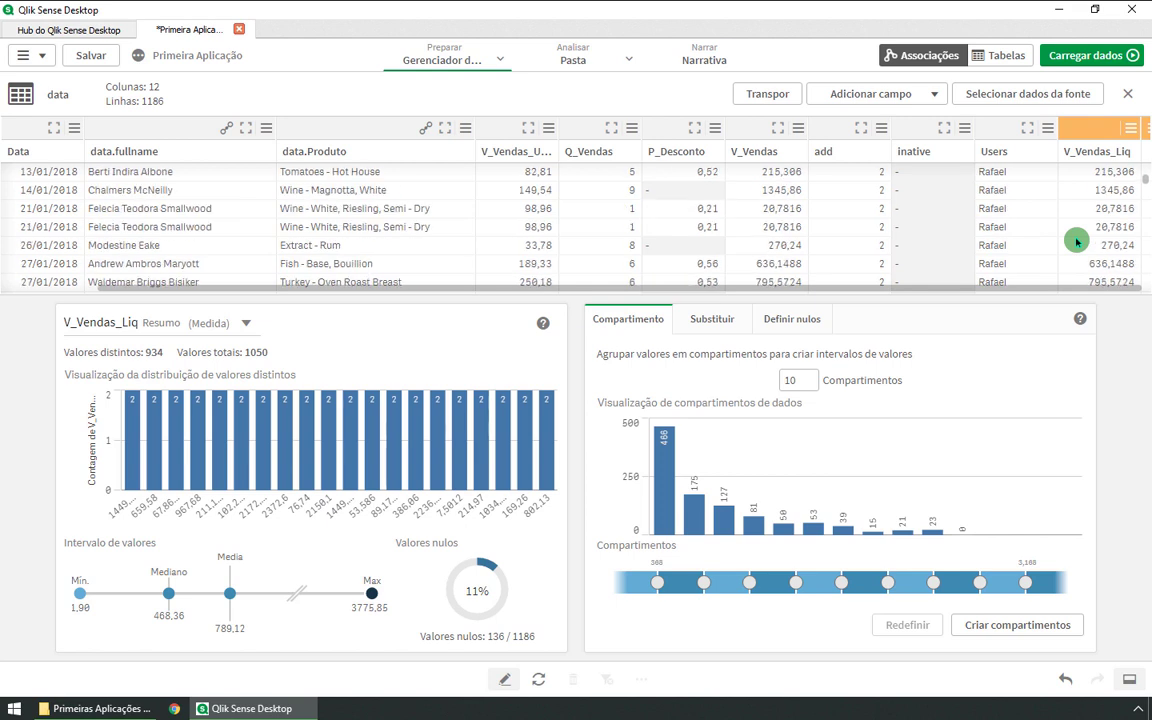
- Load the data with the V_Vendas_Liq field into the app and open the analysis sheet
scroll(1093, 233, "up", 10)
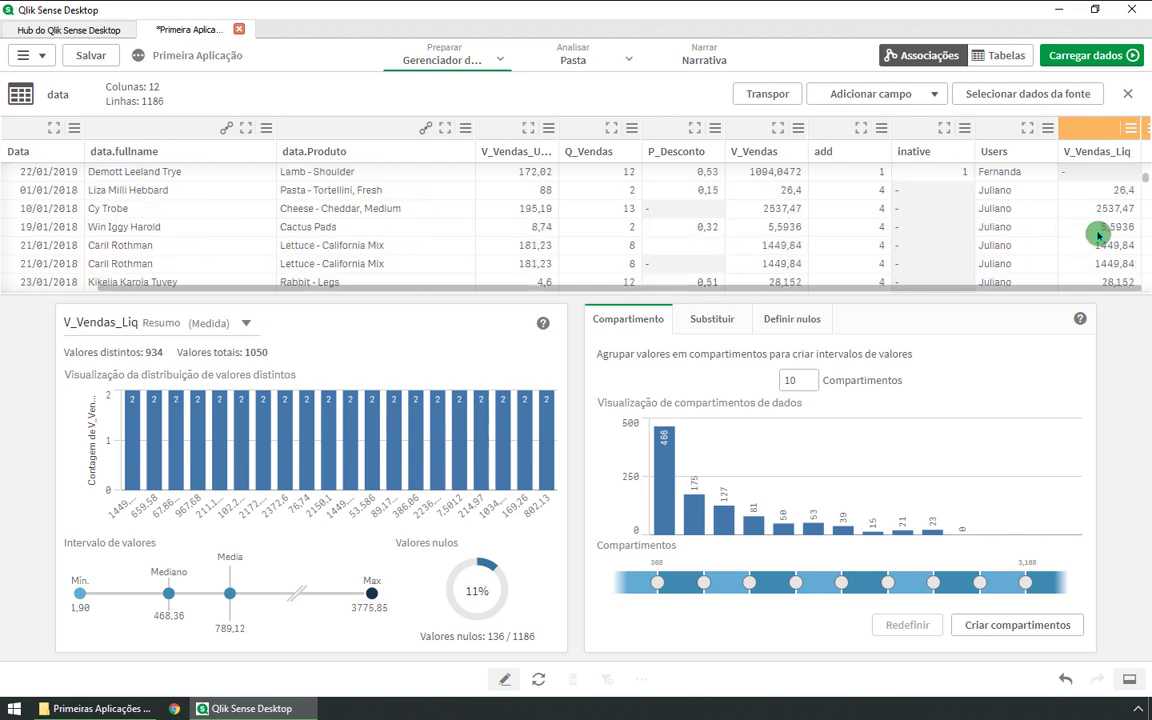
left_click(1082, 57)
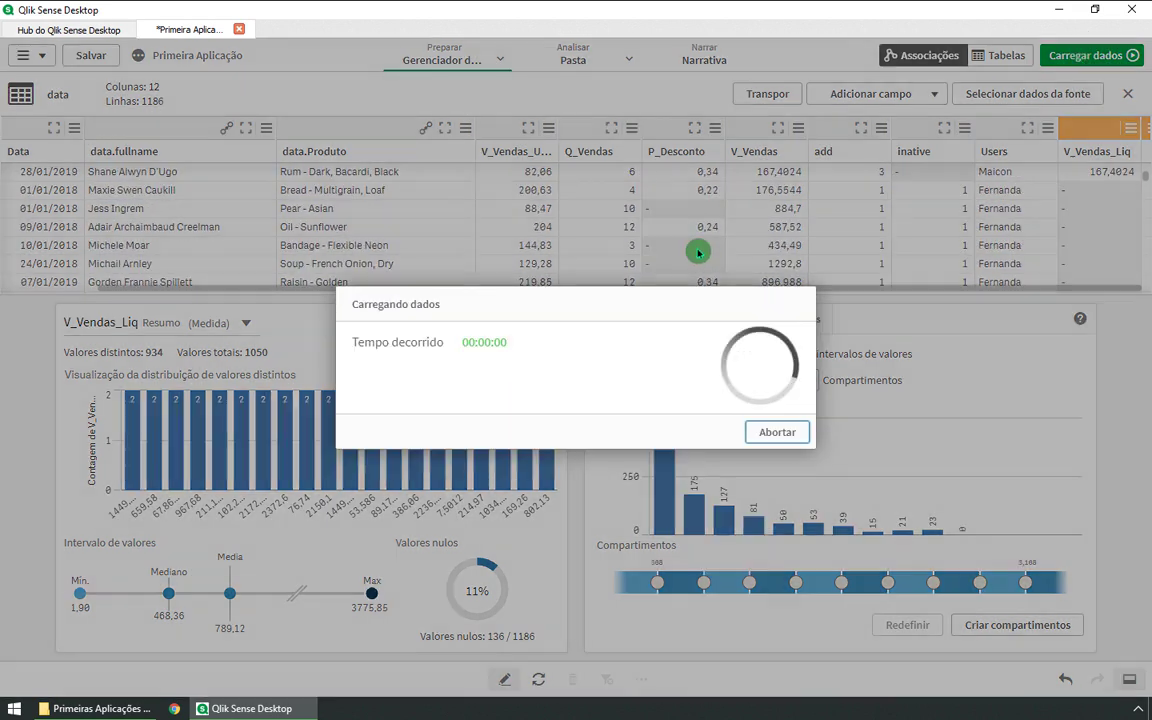
left_click(580, 421)
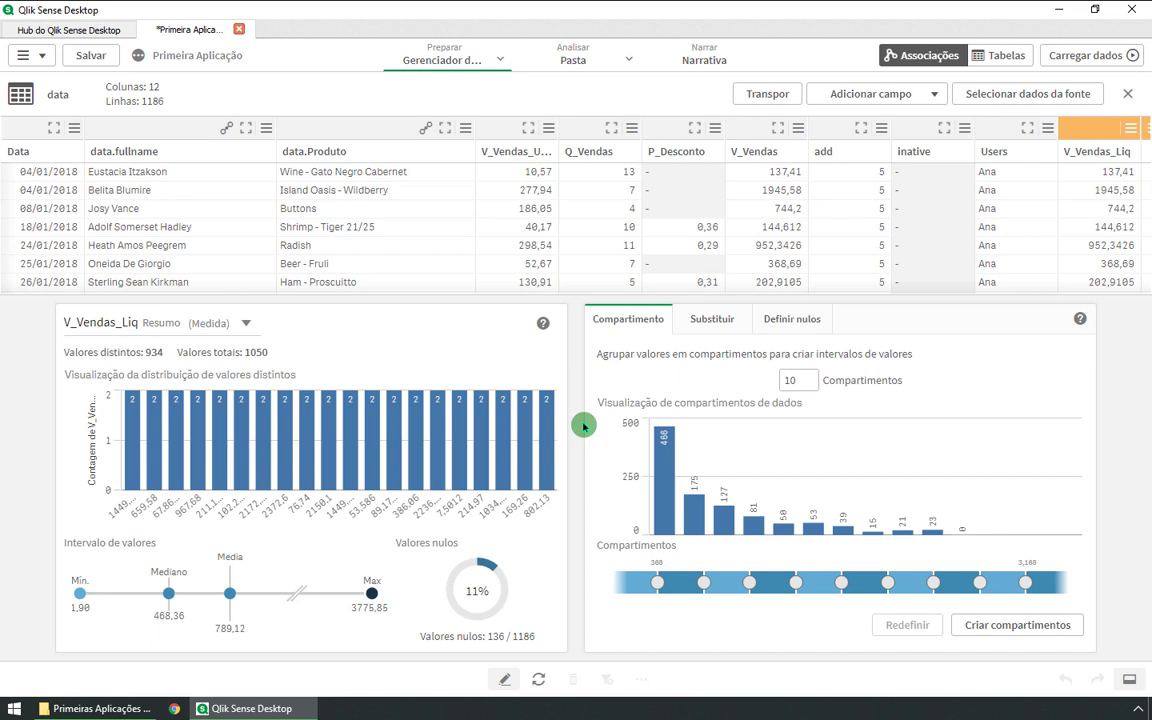
left_click(571, 66)
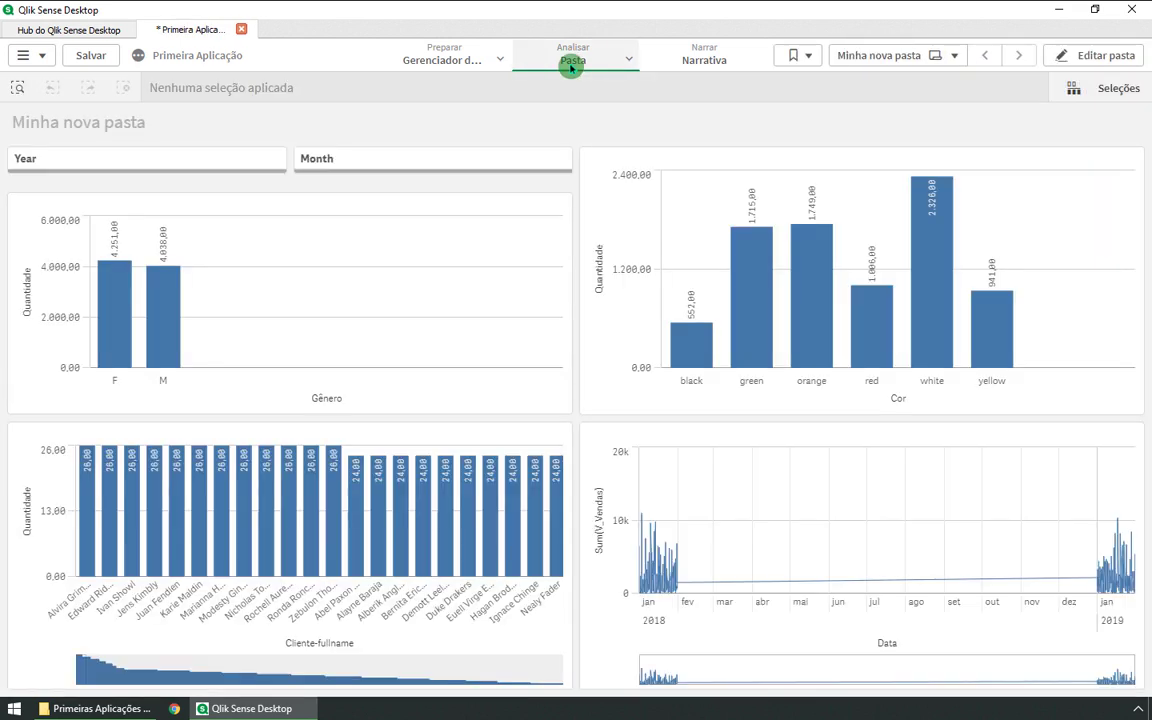
- Start editing the sheet and narrow the Gênero bar chart to the width of the Year filter
left_click(1080, 57)
left_click(470, 268)
left_click_drag(506, 272, 286, 275)
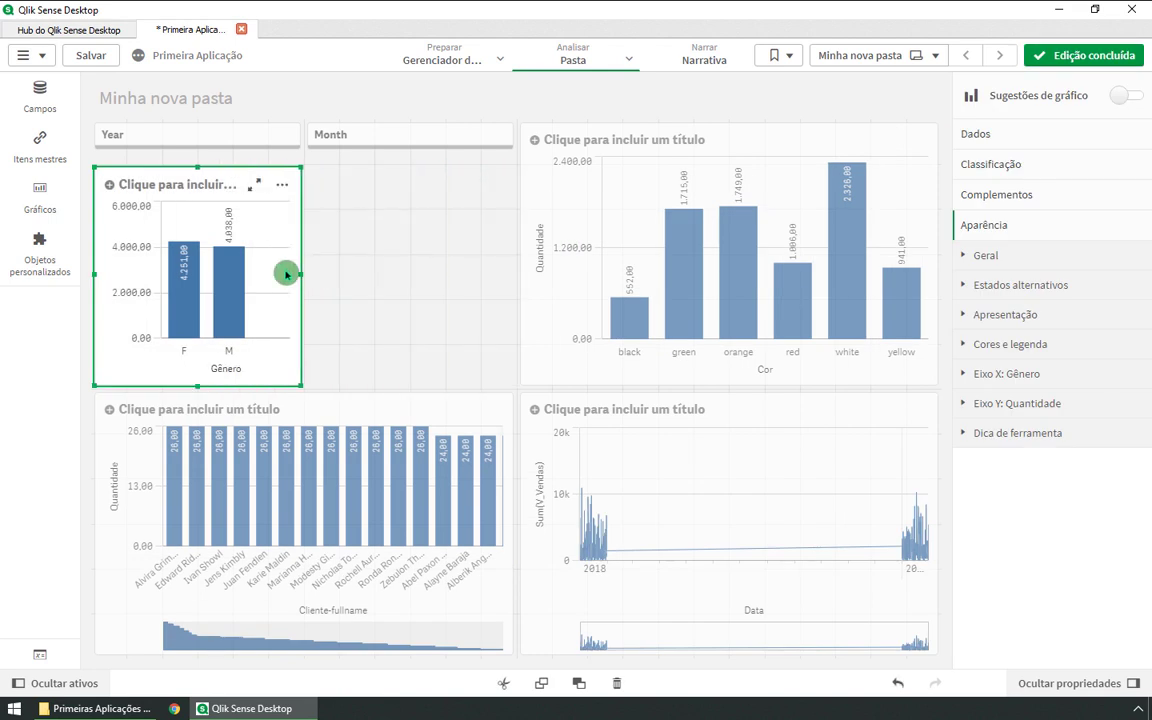
- Replace the Gênero bar chart's Quantidade measure with Sum(V_Vendas)
left_click(978, 133)
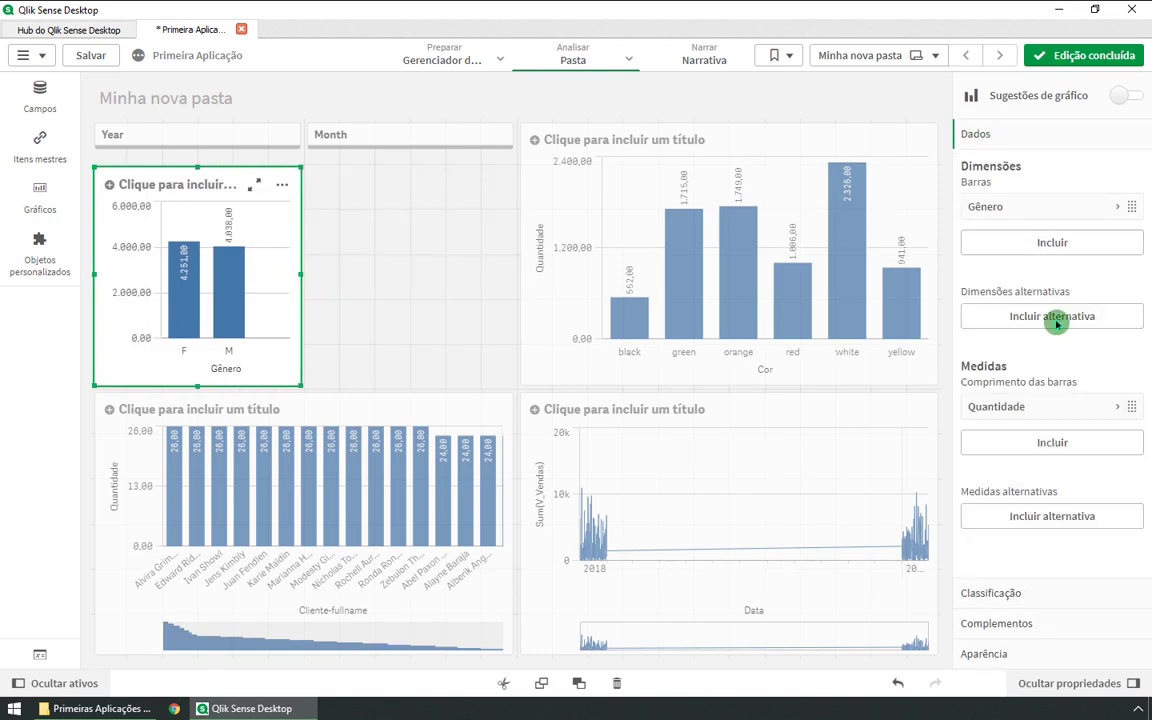
right_click(1030, 410)
left_click(940, 392)
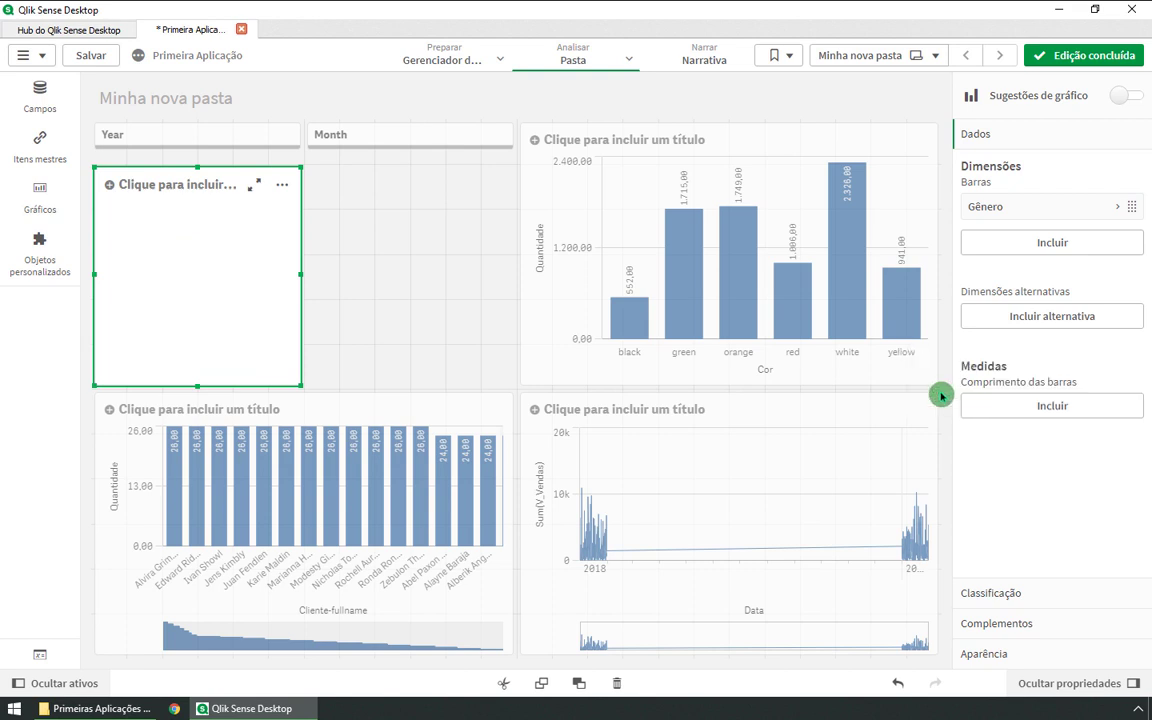
left_click(1052, 406)
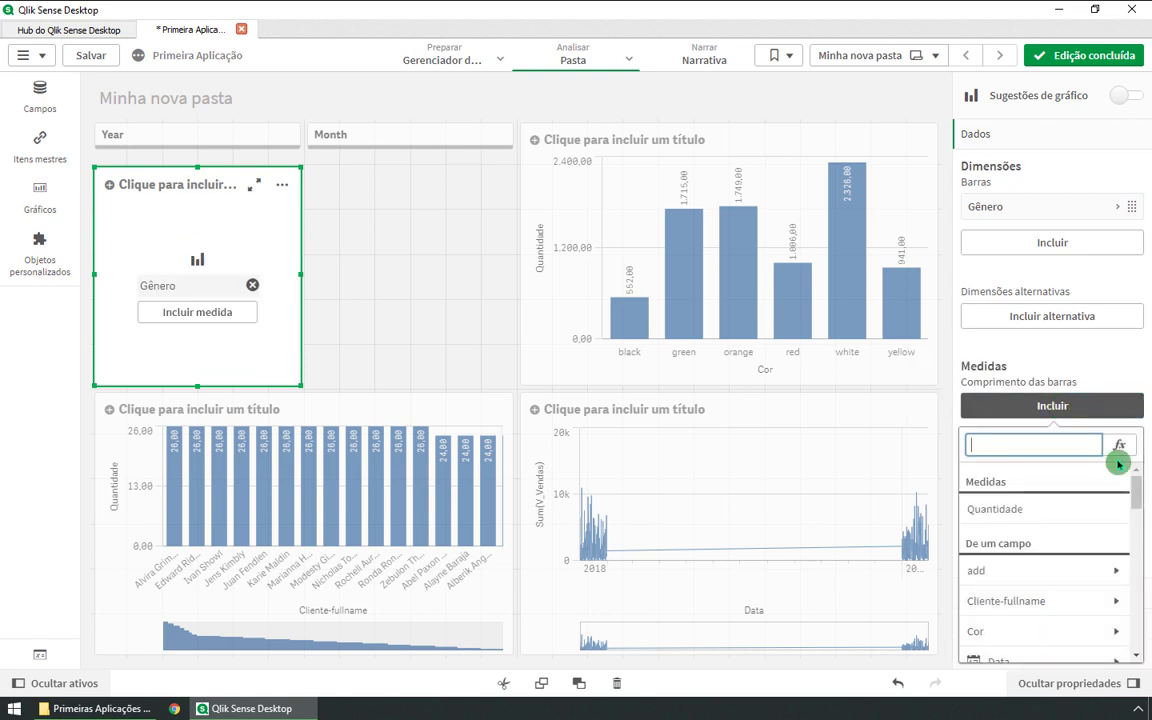
left_click_drag(1137, 500, 1150, 637)
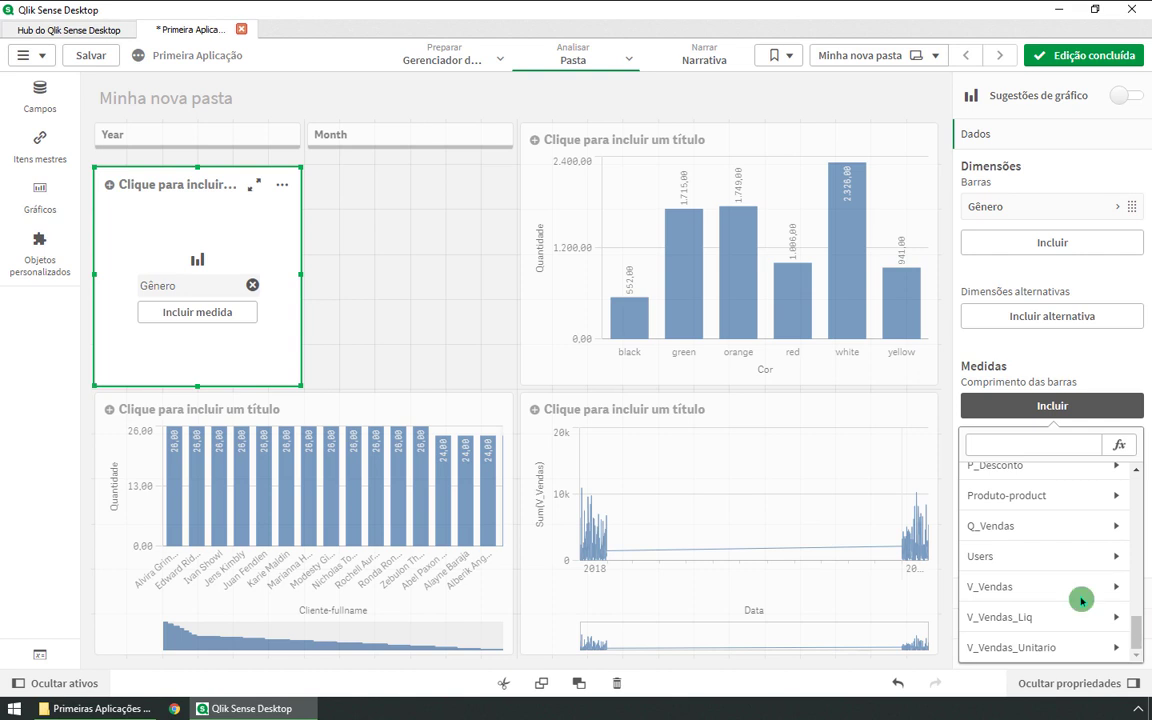
left_click(1020, 587)
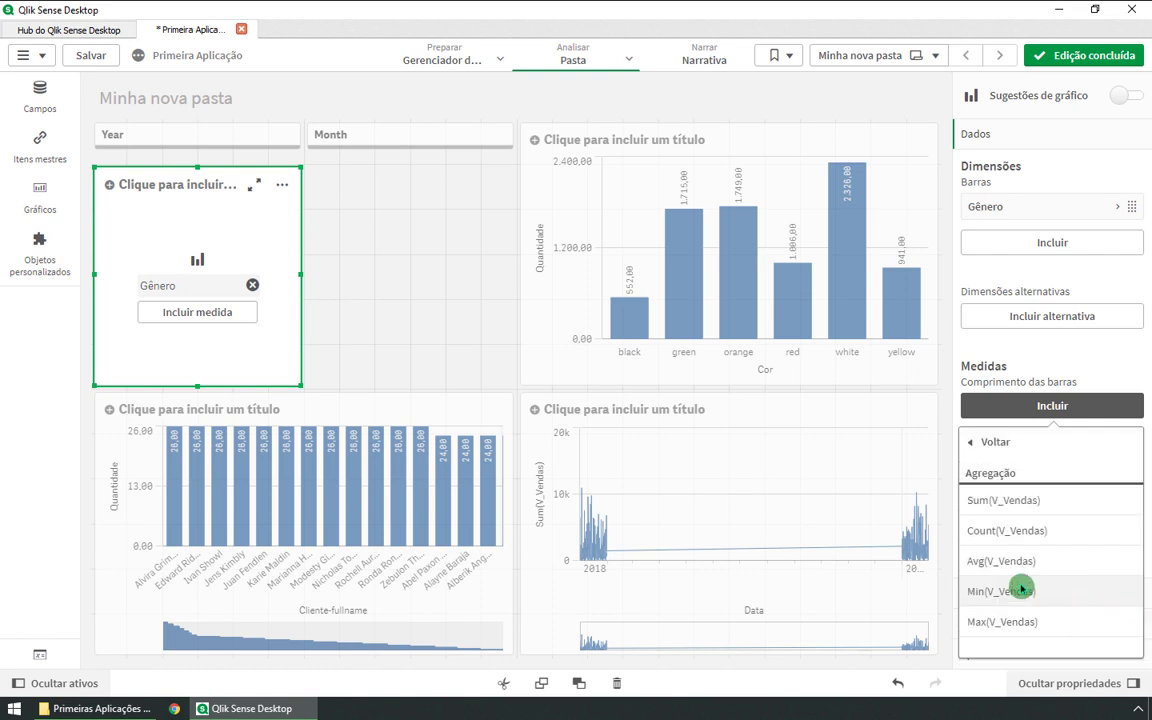
left_click(992, 502)
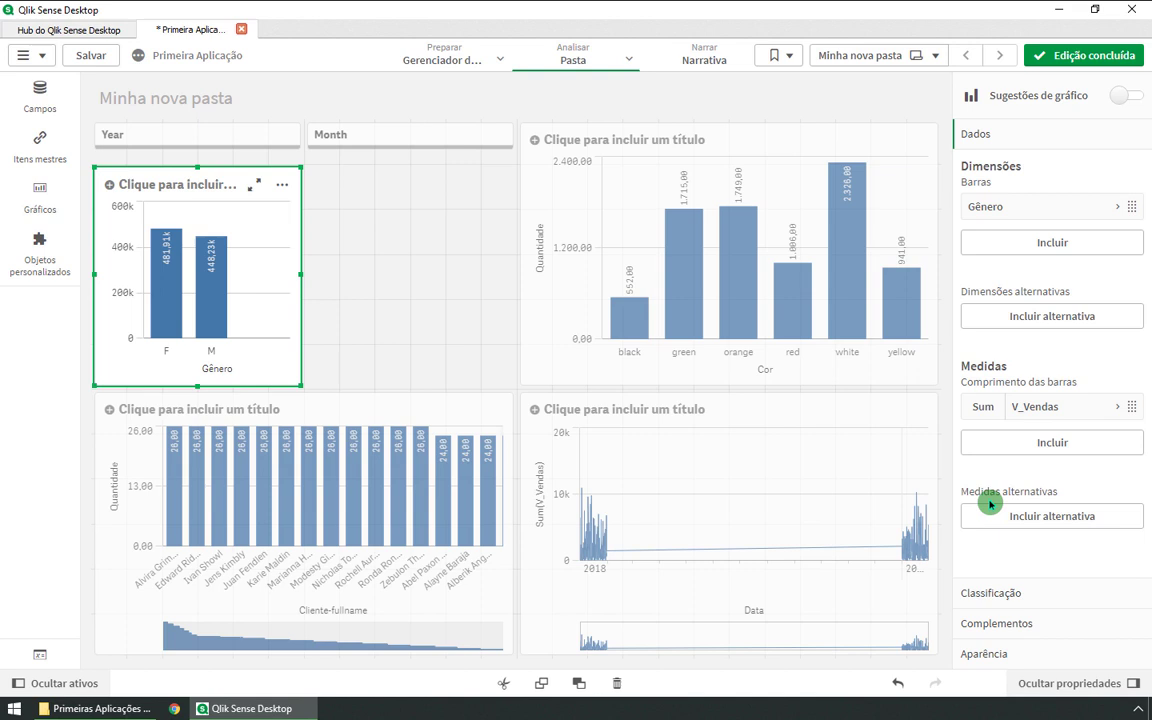
- Label the Gênero chart's Sum(V_Vendas) measure Venda Bruta
left_click(1097, 412)
left_click(1001, 529)
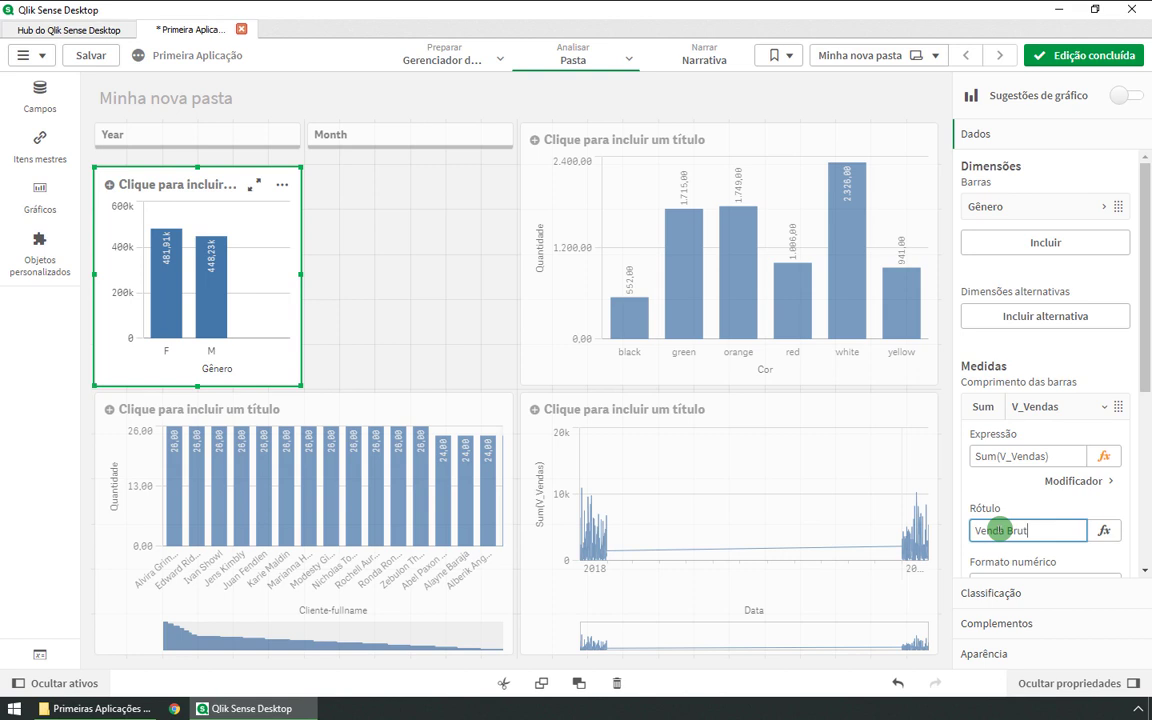
left_click(1078, 408)
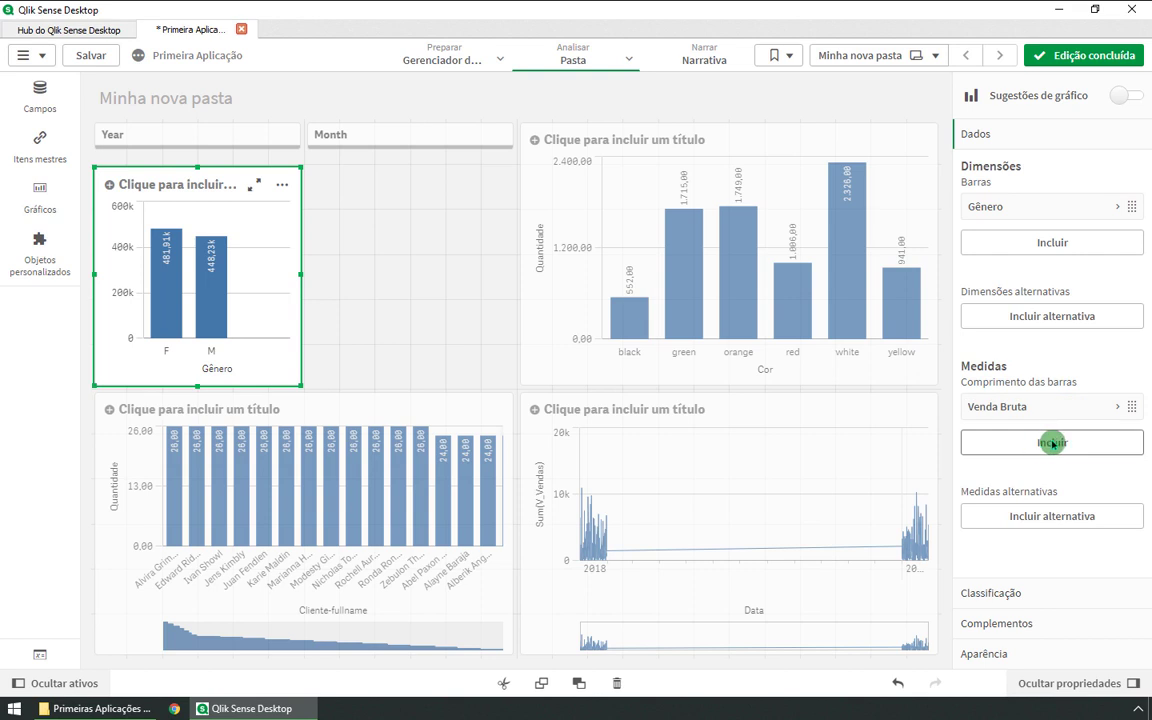
- Add Sum(V_Vendas_Liq) as a second measure to the Gênero bar chart
left_click(1052, 442)
left_click_drag(1135, 249, 1134, 391)
left_click(1021, 373)
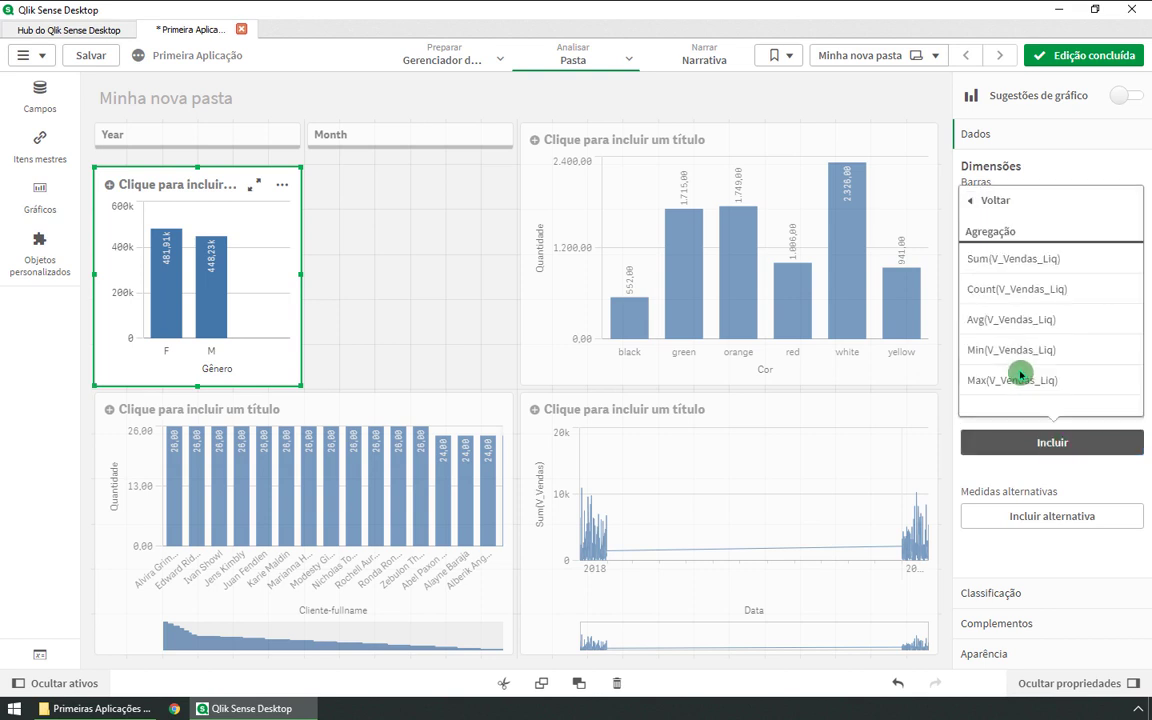
left_click(1008, 259)
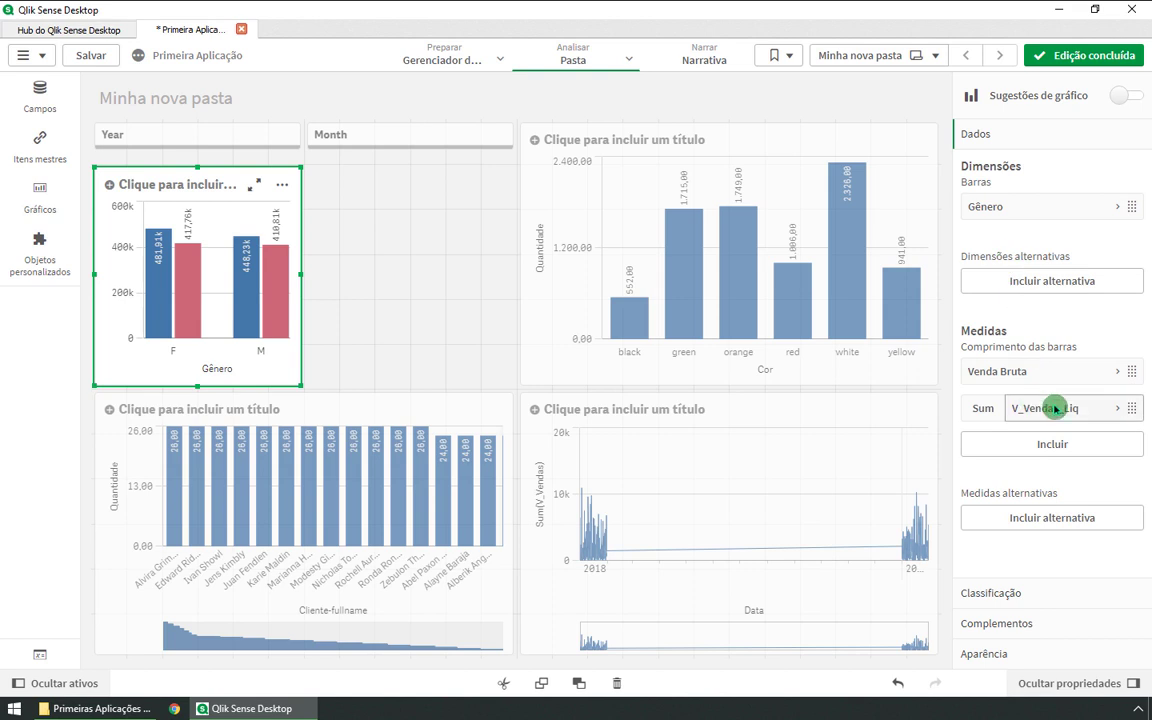
- Label the Sum(V_Vendas_Liq) measure Venda Líquida
left_click(1113, 408)
left_click(1032, 532)
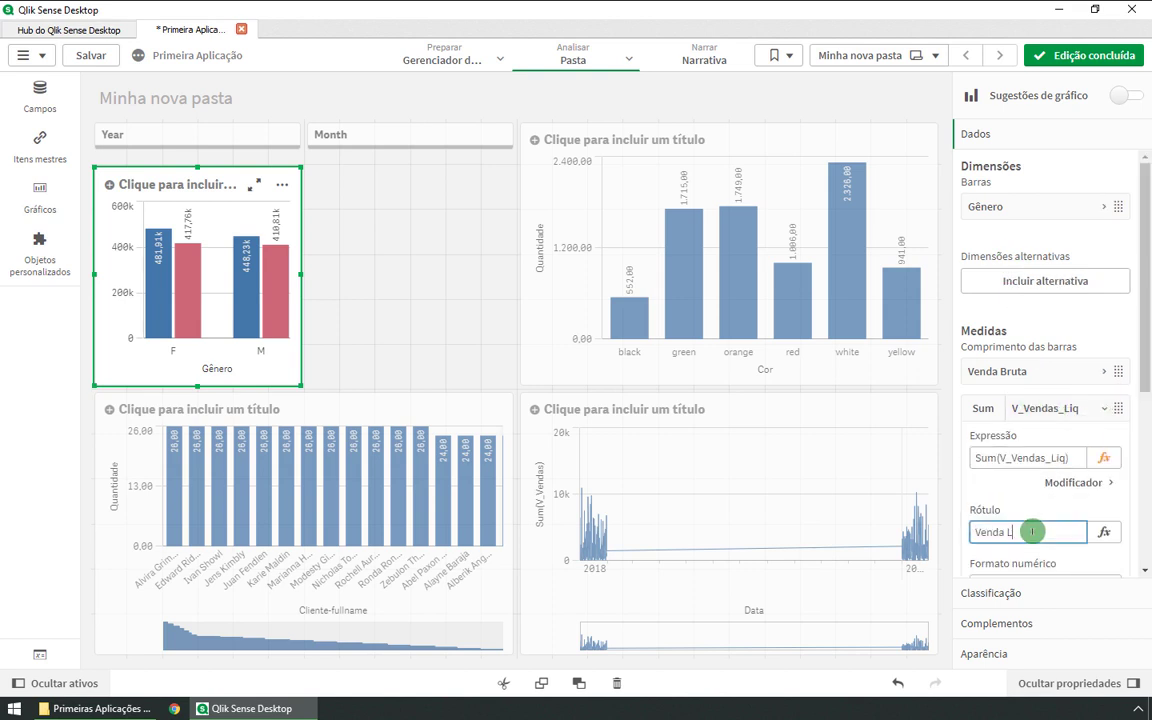
key("Return")
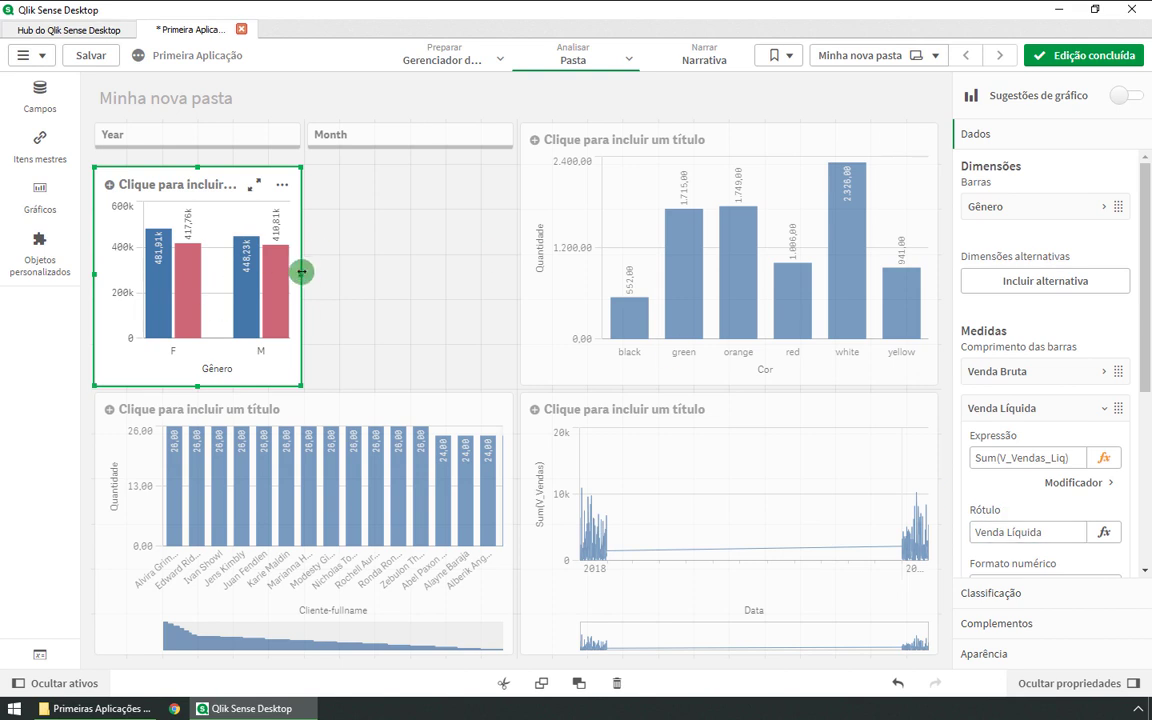
- Widen the Gênero chart to fill the space beside the Cor chart, finish editing the sheet and save the app
left_click_drag(301, 271, 620, 300)
left_click(1060, 54)
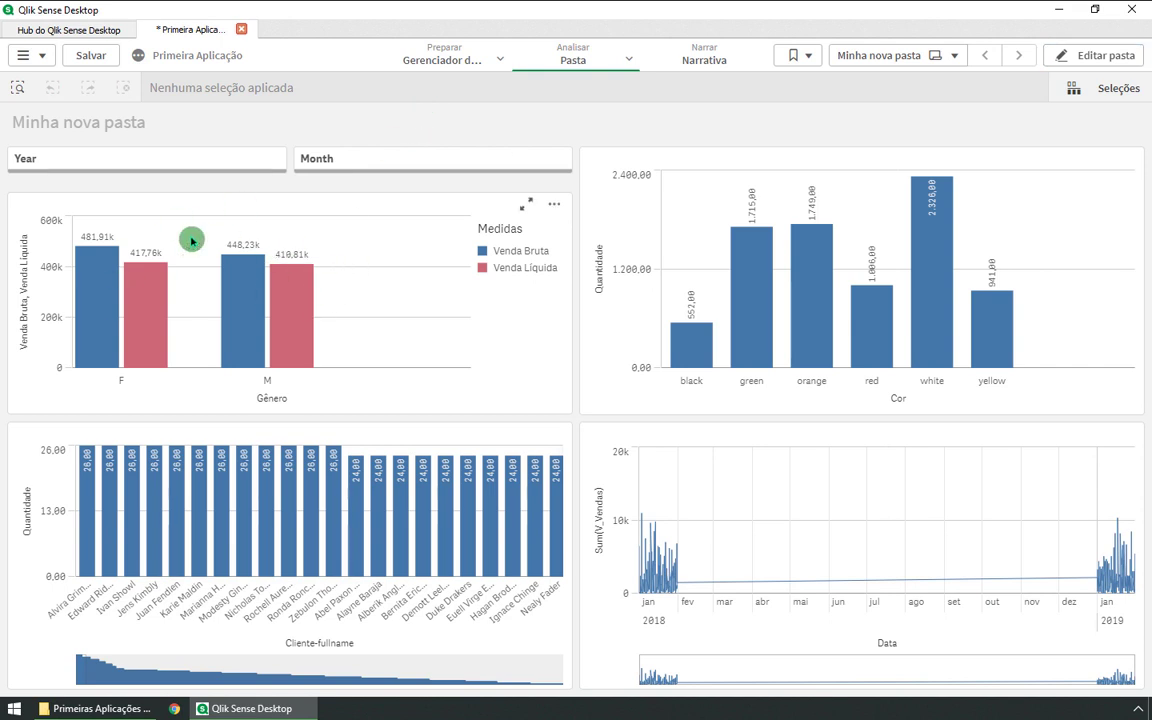
left_click(100, 54)
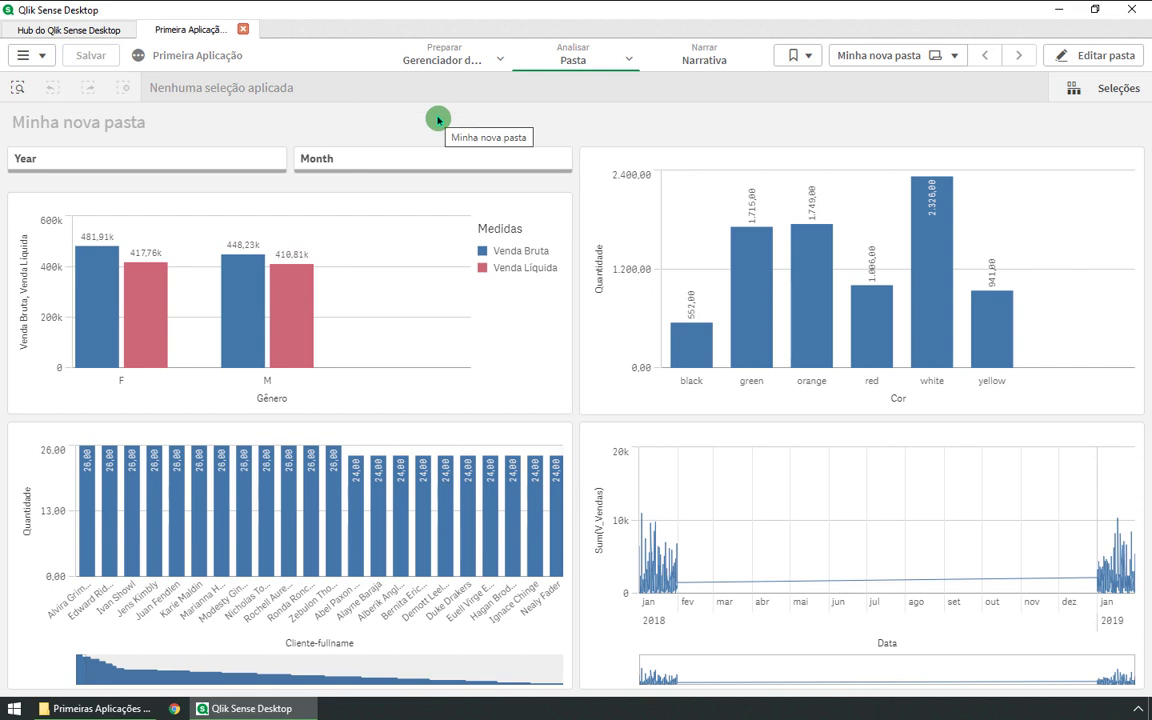
mouse_move(291, 314)
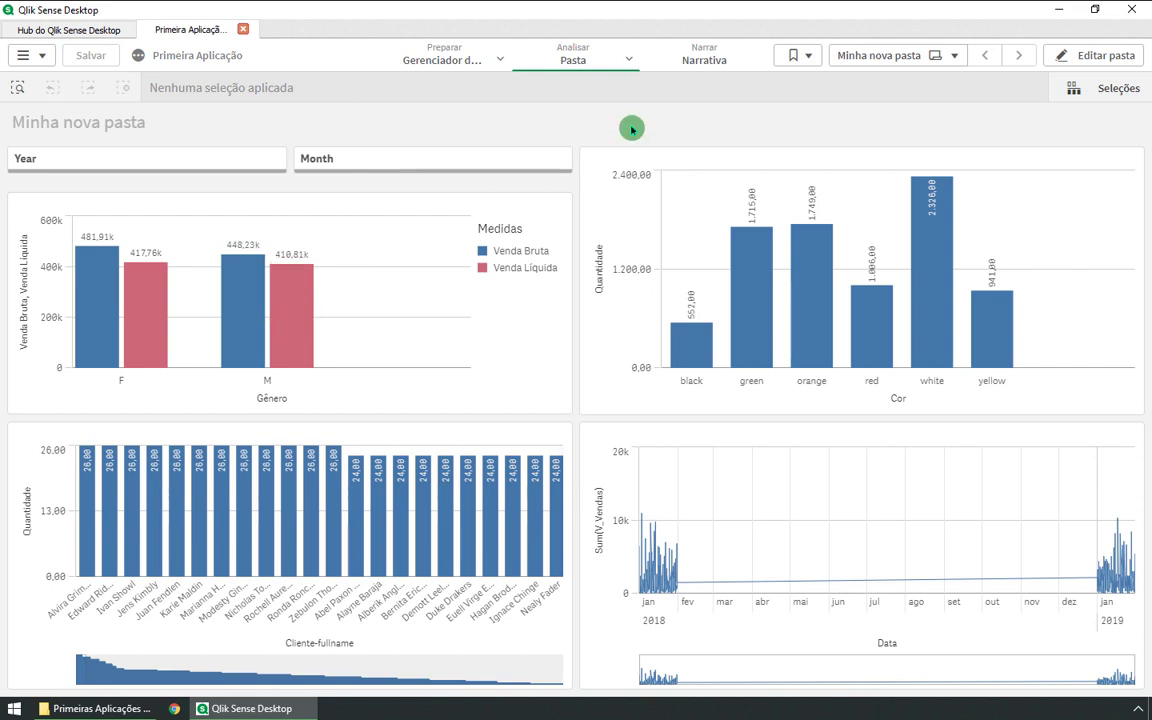
- Examine the data table's preview in the data manager with V_Vendas_Unitario widened, and return to the sheet
left_click(499, 62)
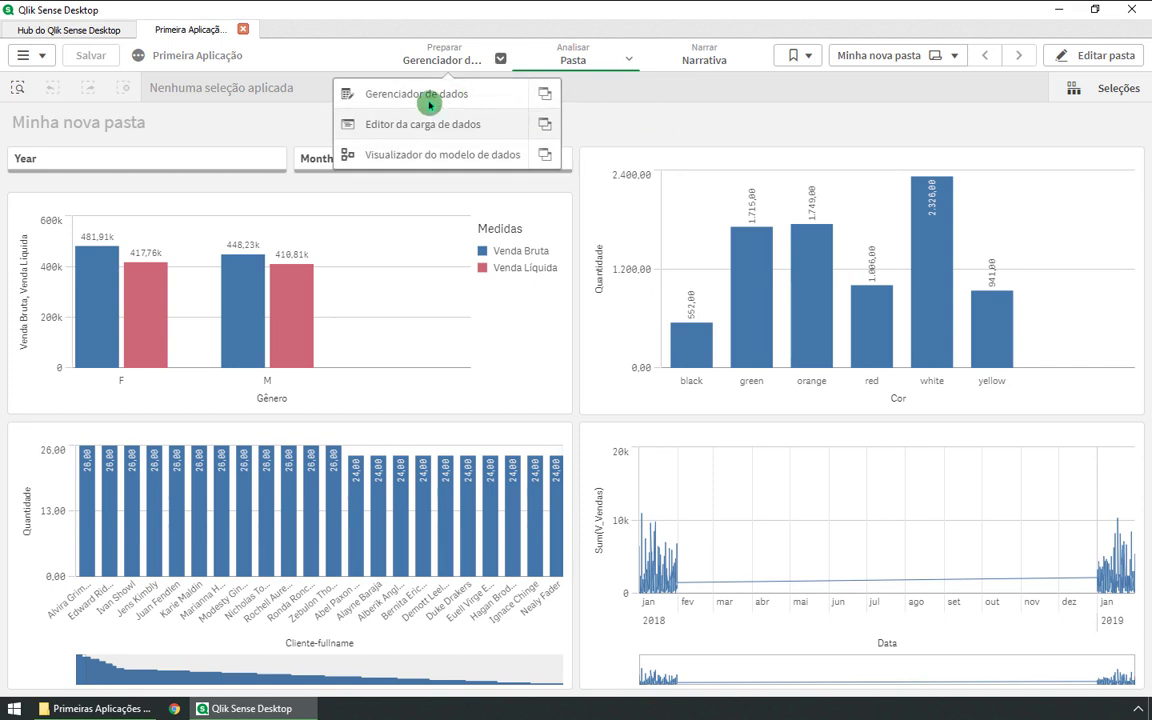
left_click(496, 95)
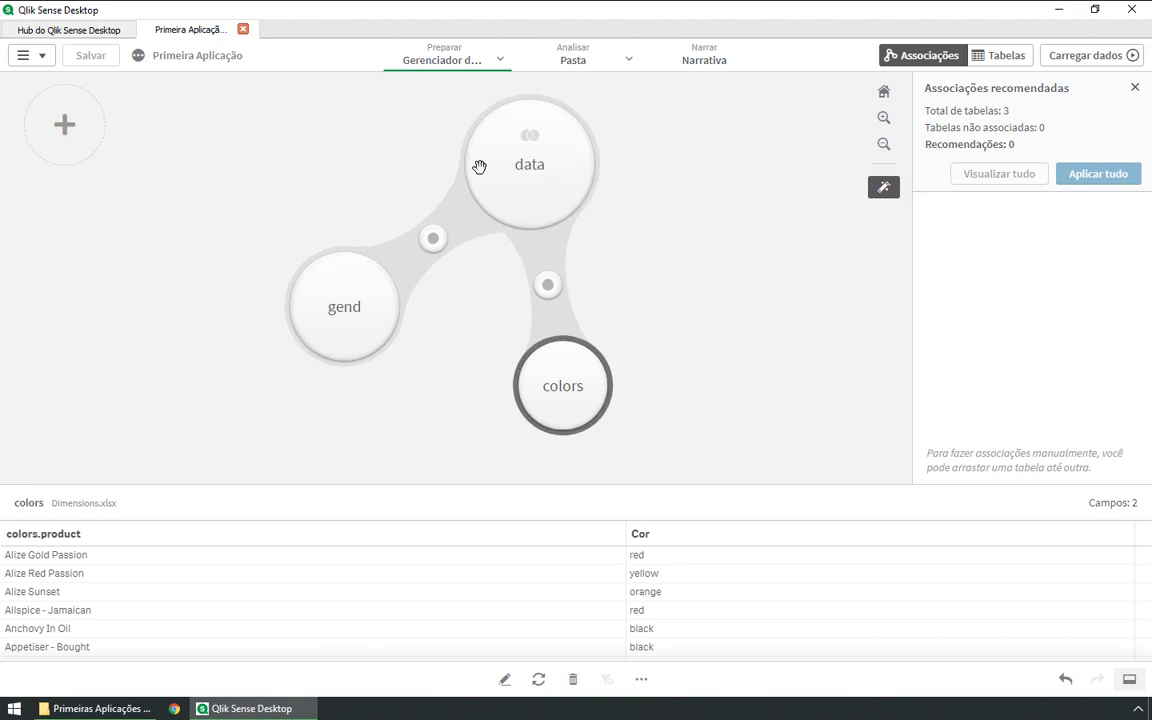
left_click(477, 165)
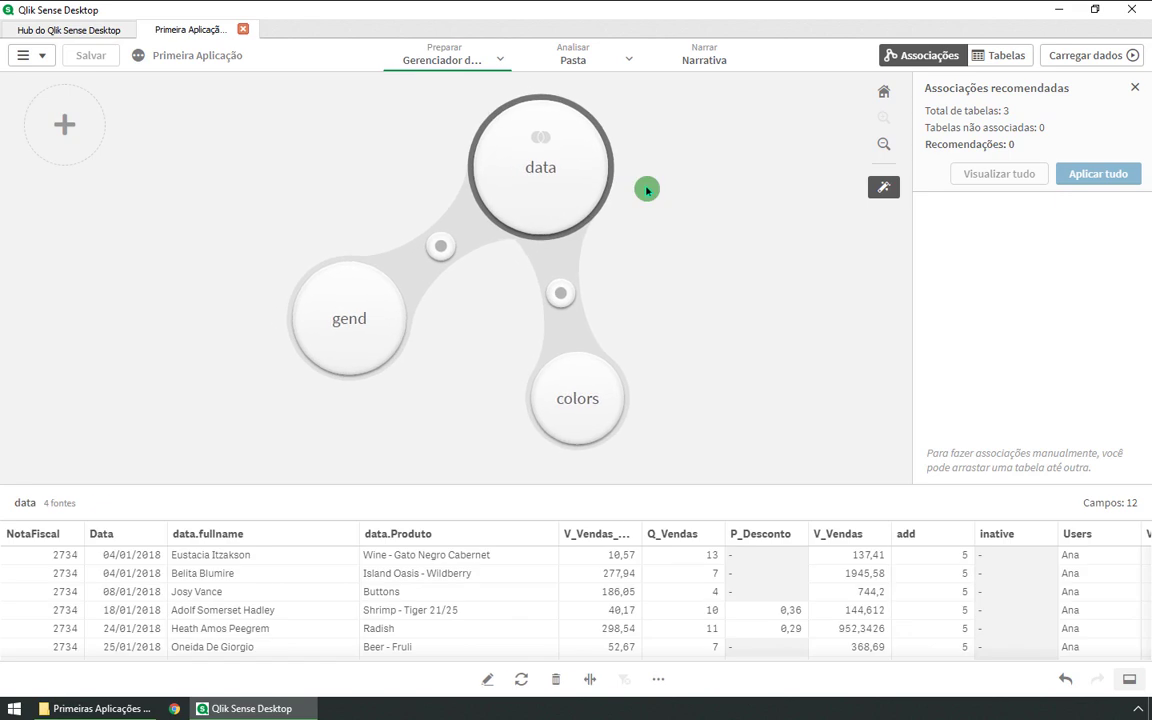
left_click_drag(643, 533, 676, 533)
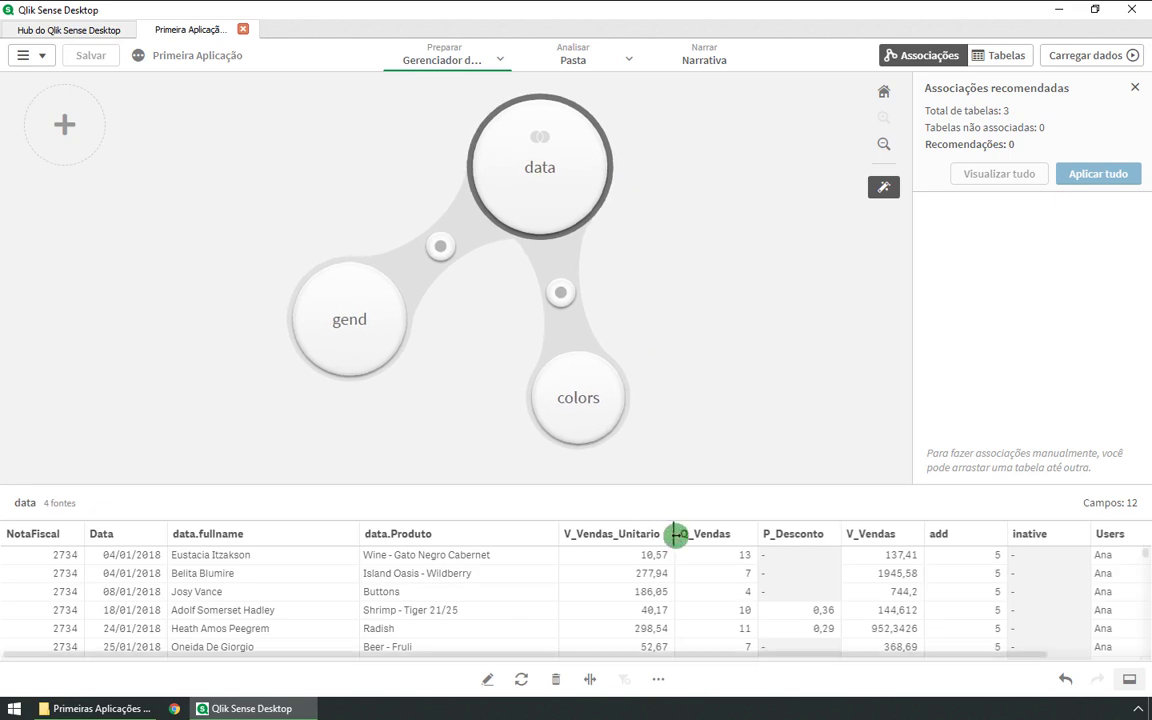
scroll(648, 545, "down", 2)
scroll(634, 585, "up", 2)
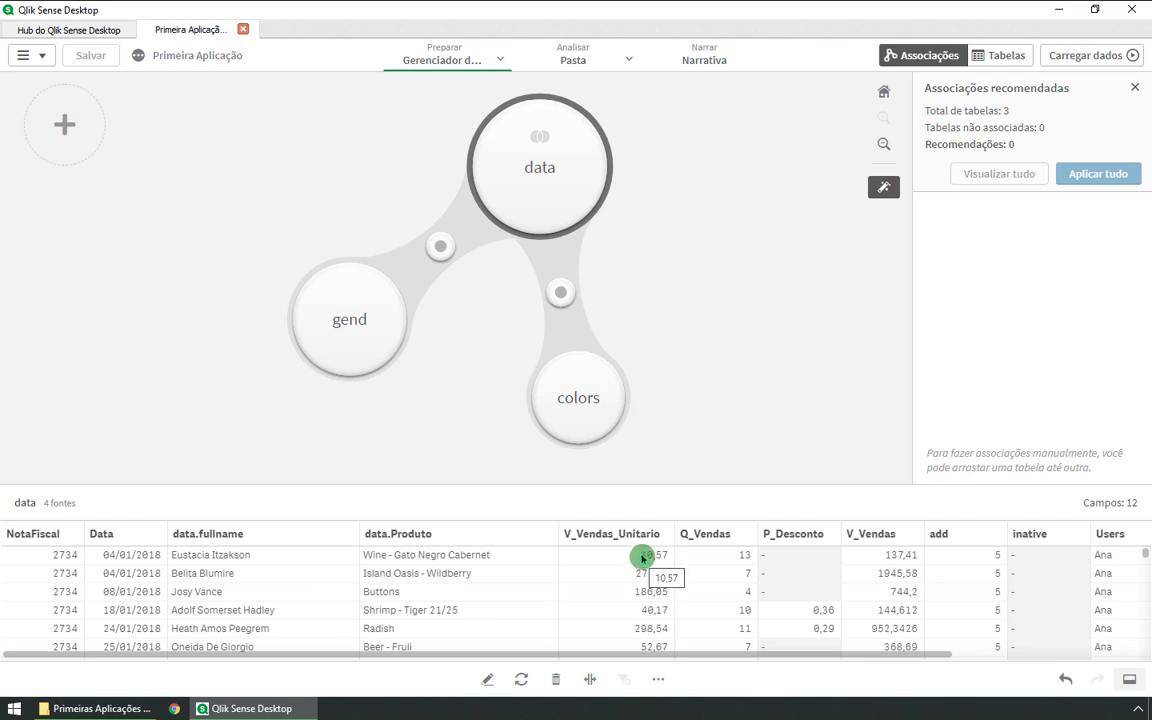
left_click(594, 53)
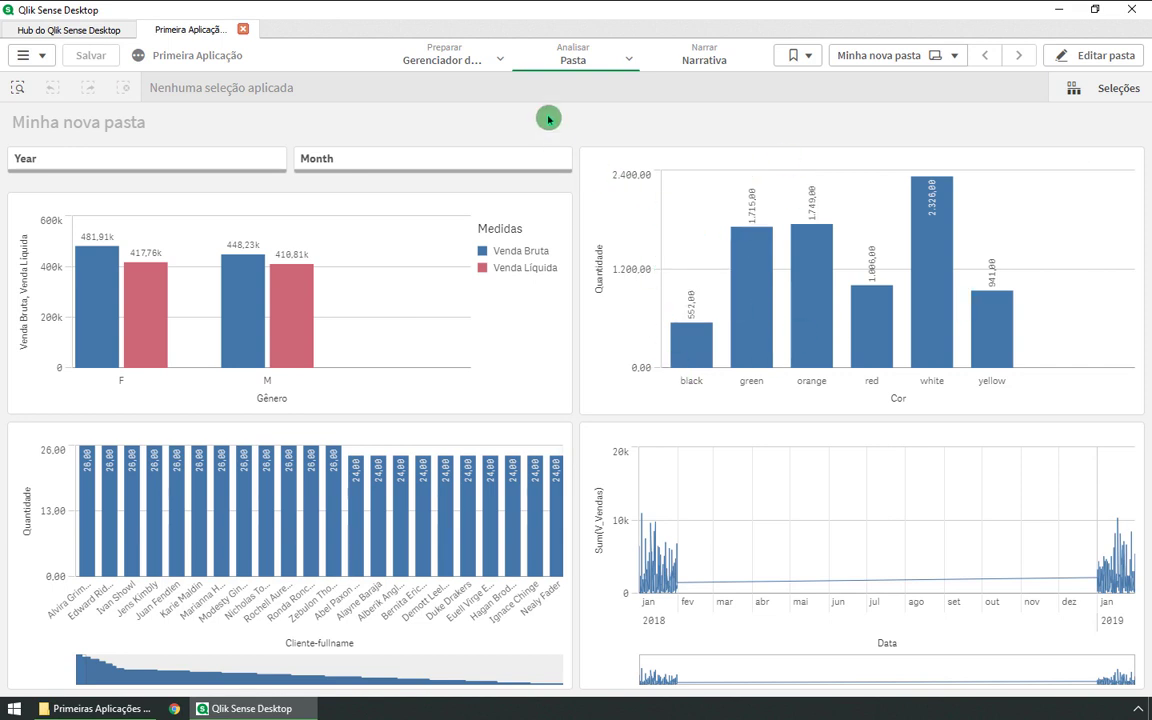
- Open the data table for editing in the data manager, widen the V_Vendas_Unitario column and select that field
left_click(500, 60)
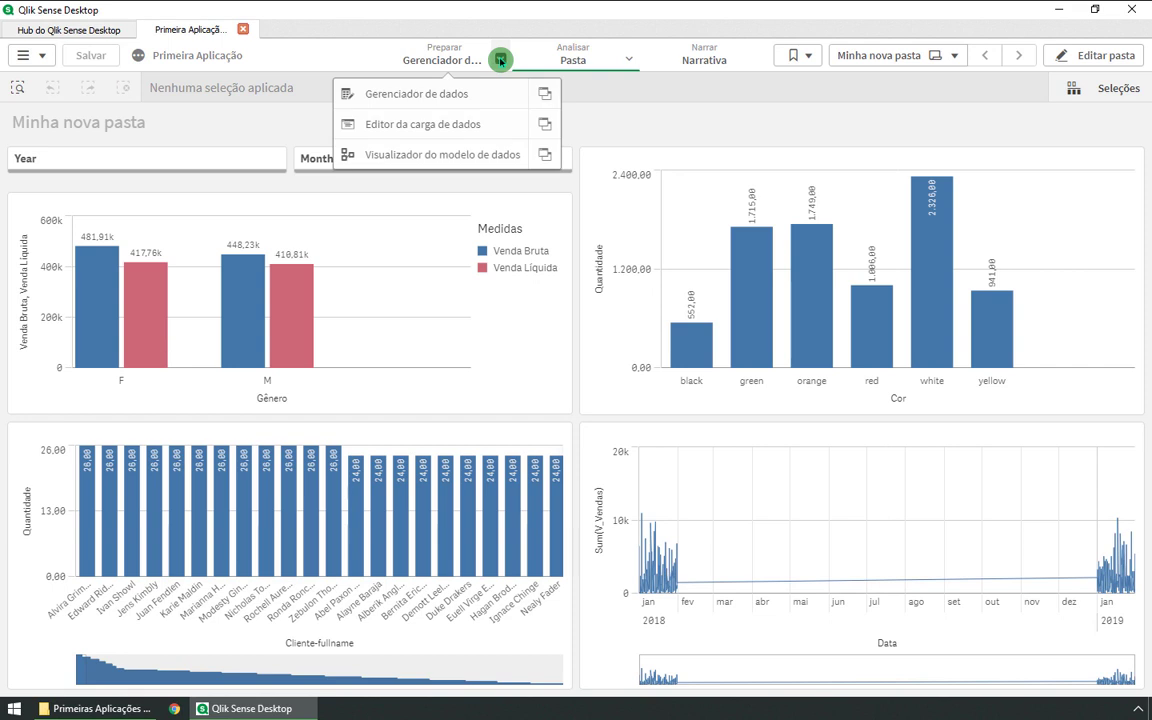
left_click(455, 94)
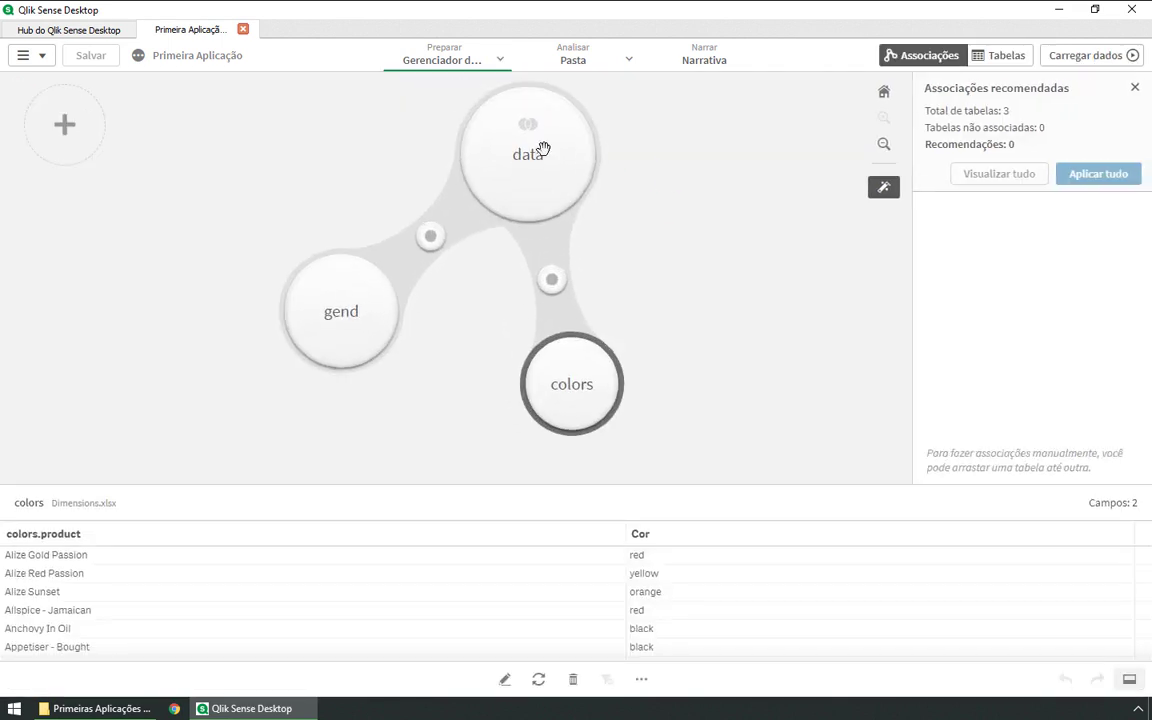
left_click(592, 155)
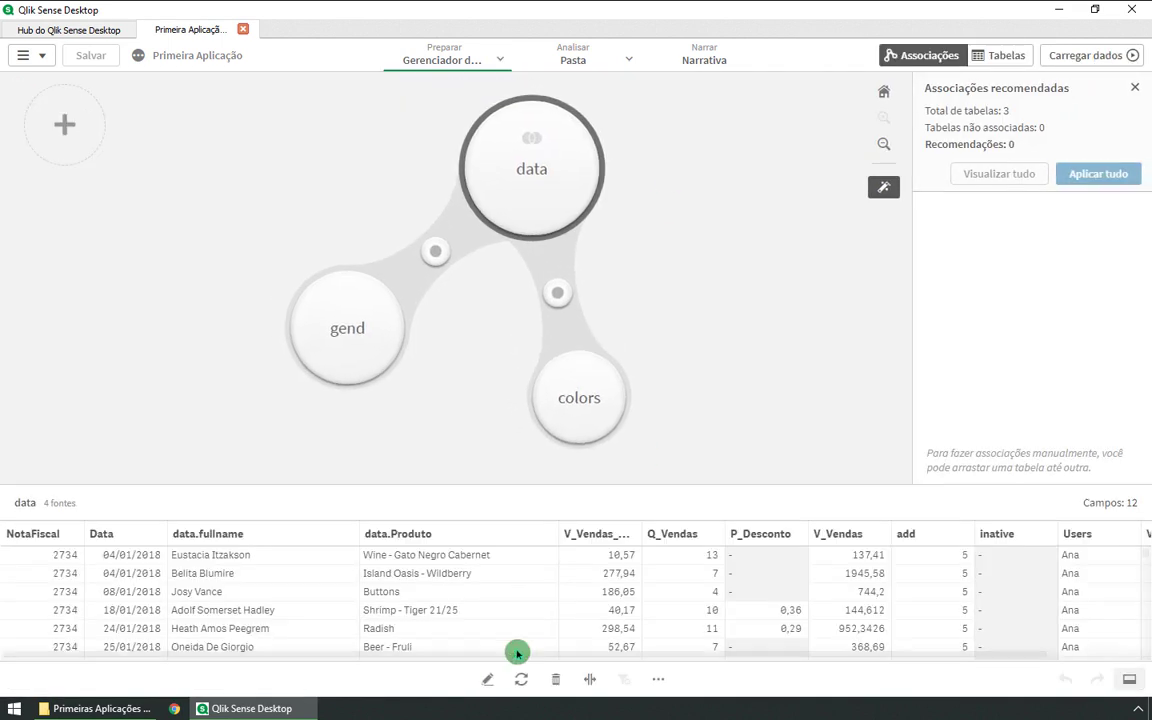
left_click(488, 679)
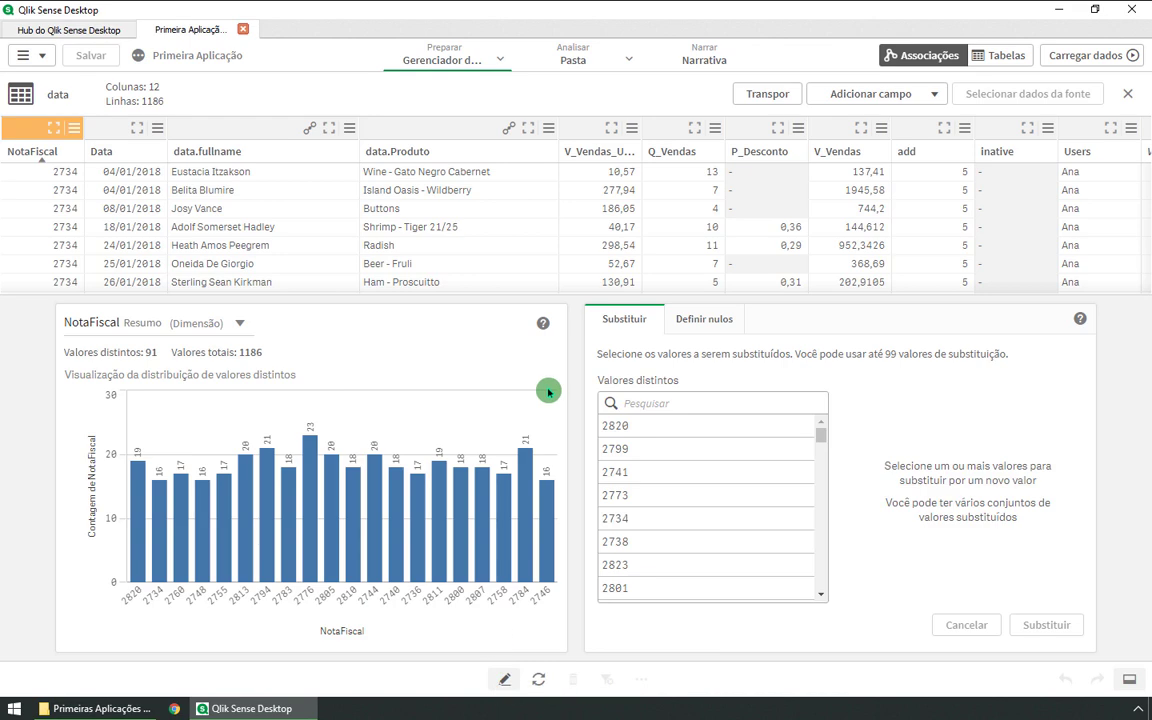
left_click_drag(643, 137, 677, 137)
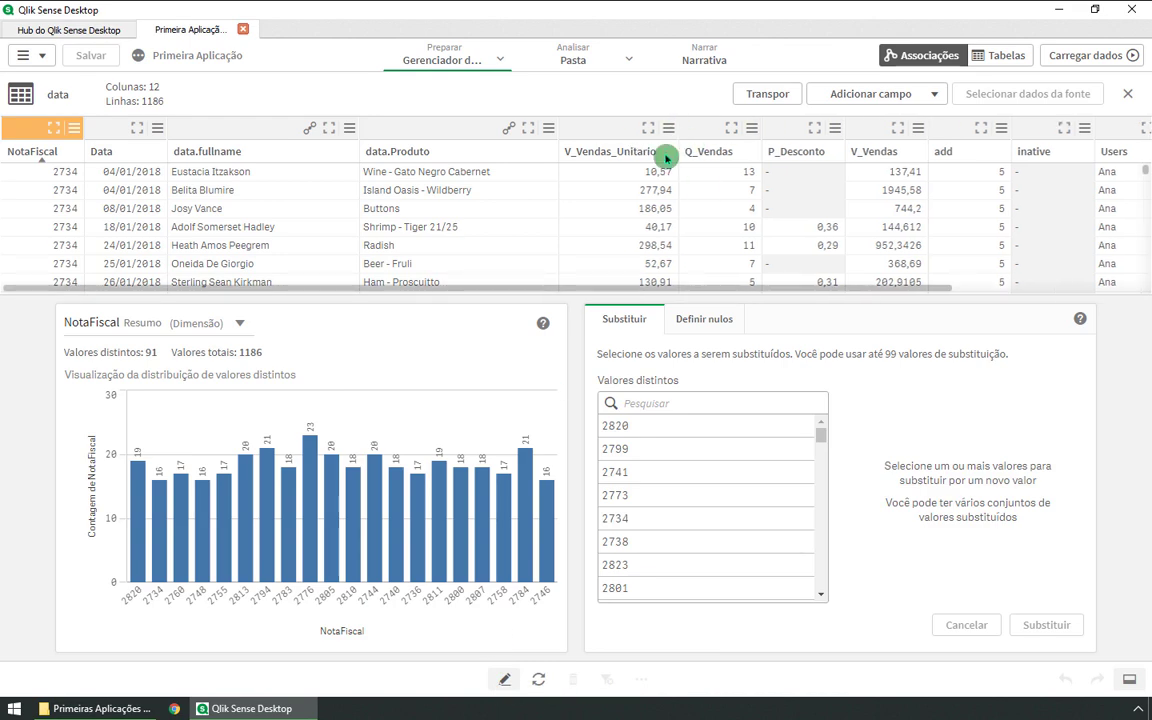
left_click(617, 131)
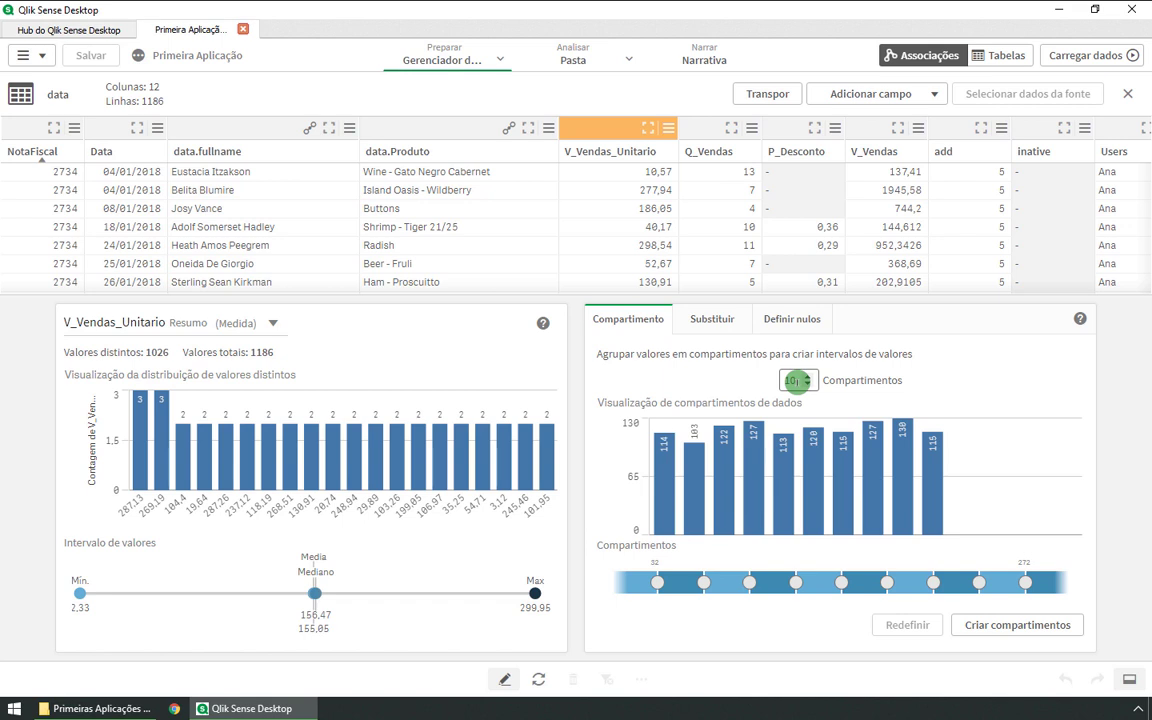
- Group V_Vendas_Unitario into 5 bins and define the first bin as até 19,90 with an upper limit of 19,90
left_click_drag(797, 380, 764, 380)
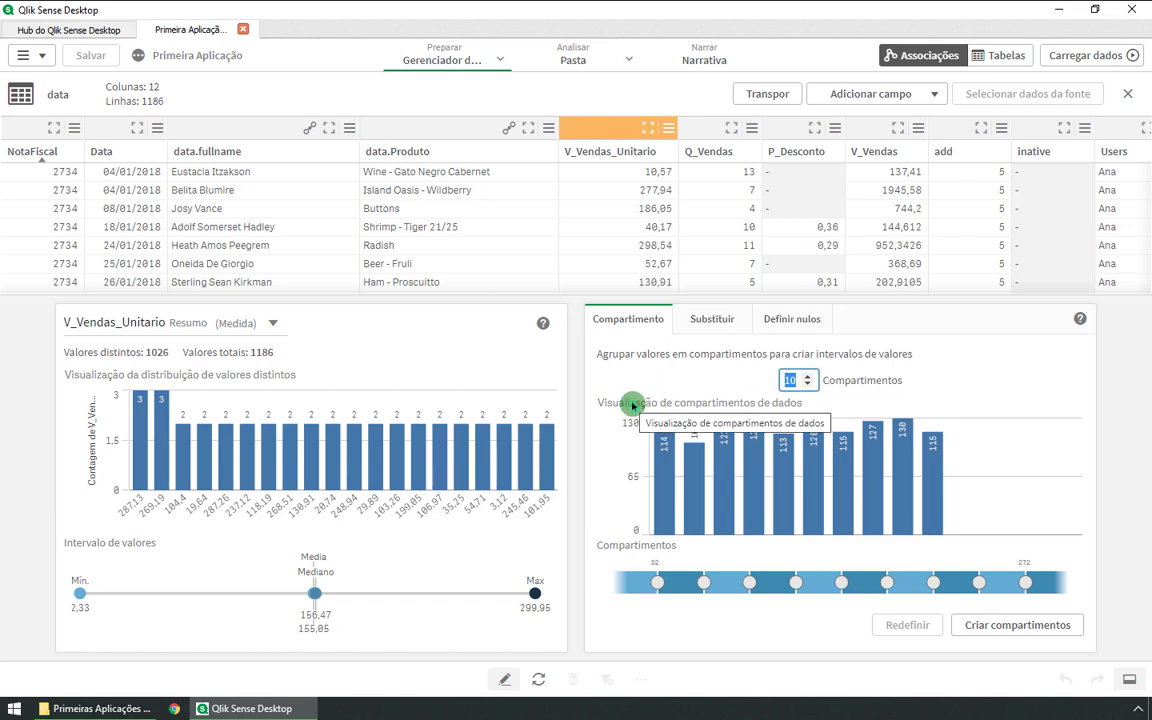
type("5")
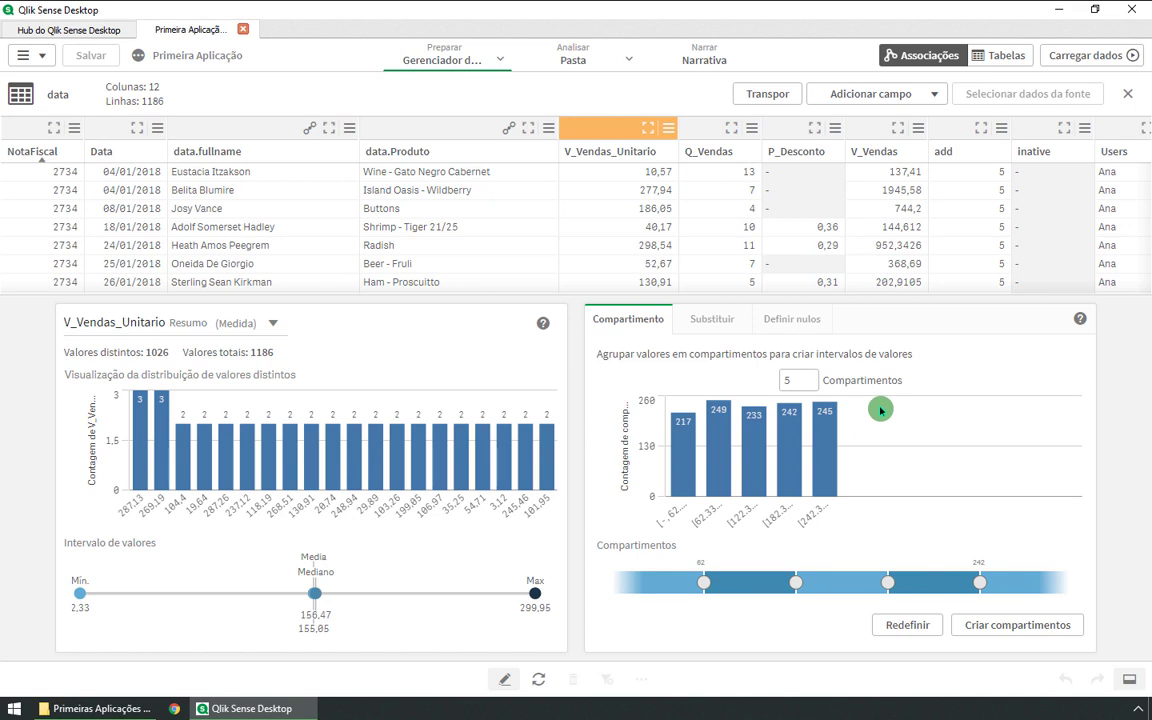
left_click(703, 588)
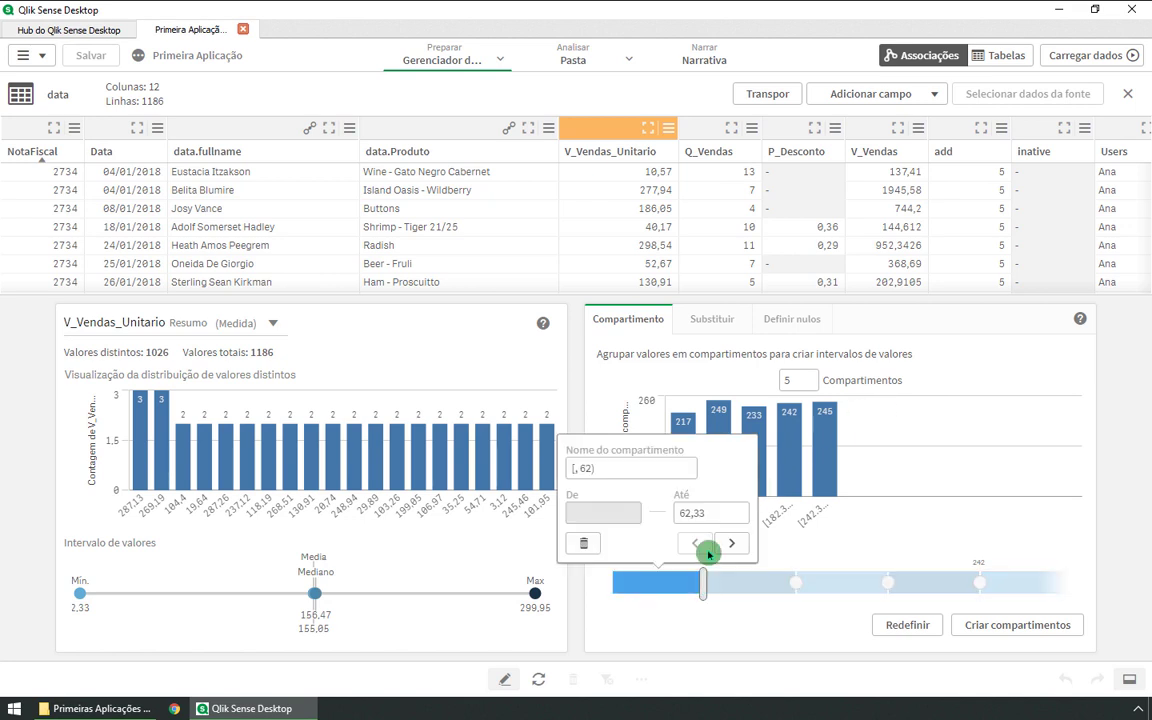
left_click_drag(653, 468, 516, 473)
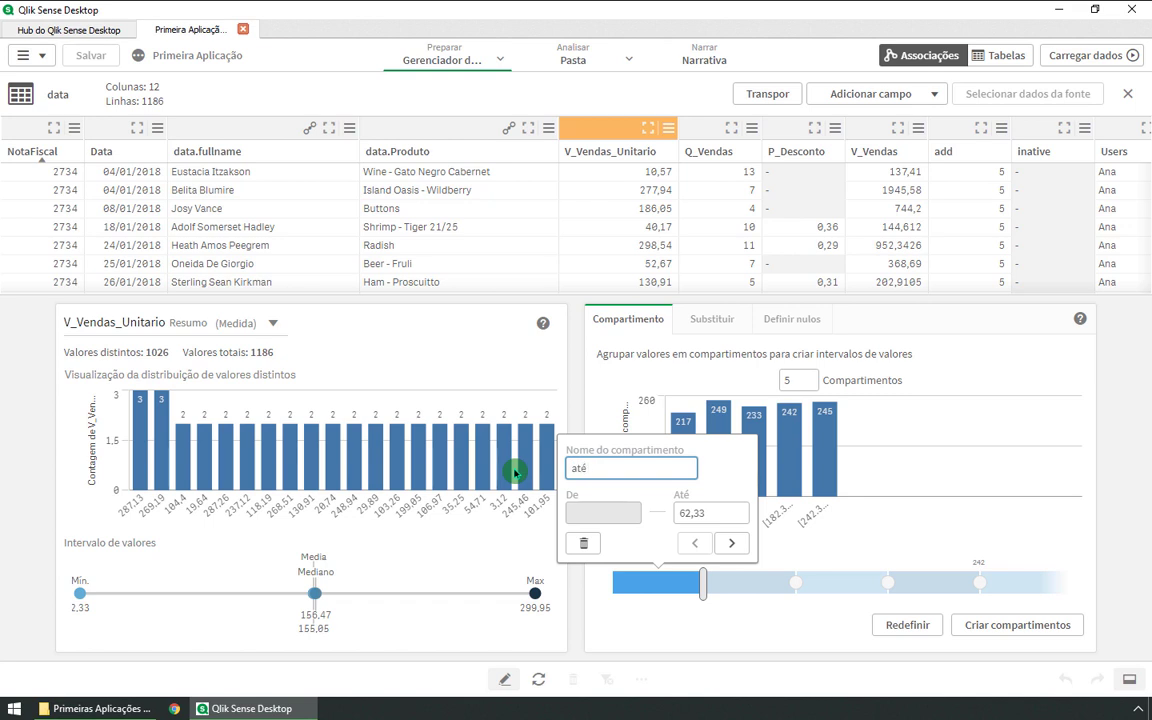
left_click(577, 516)
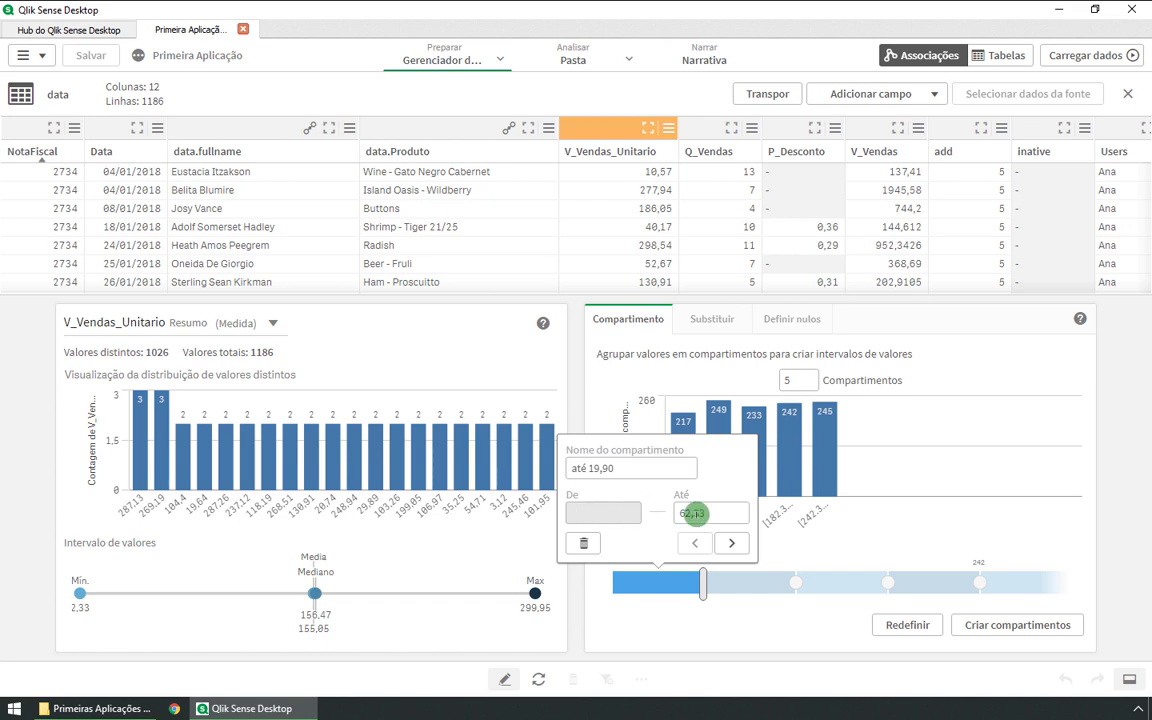
left_click(710, 513)
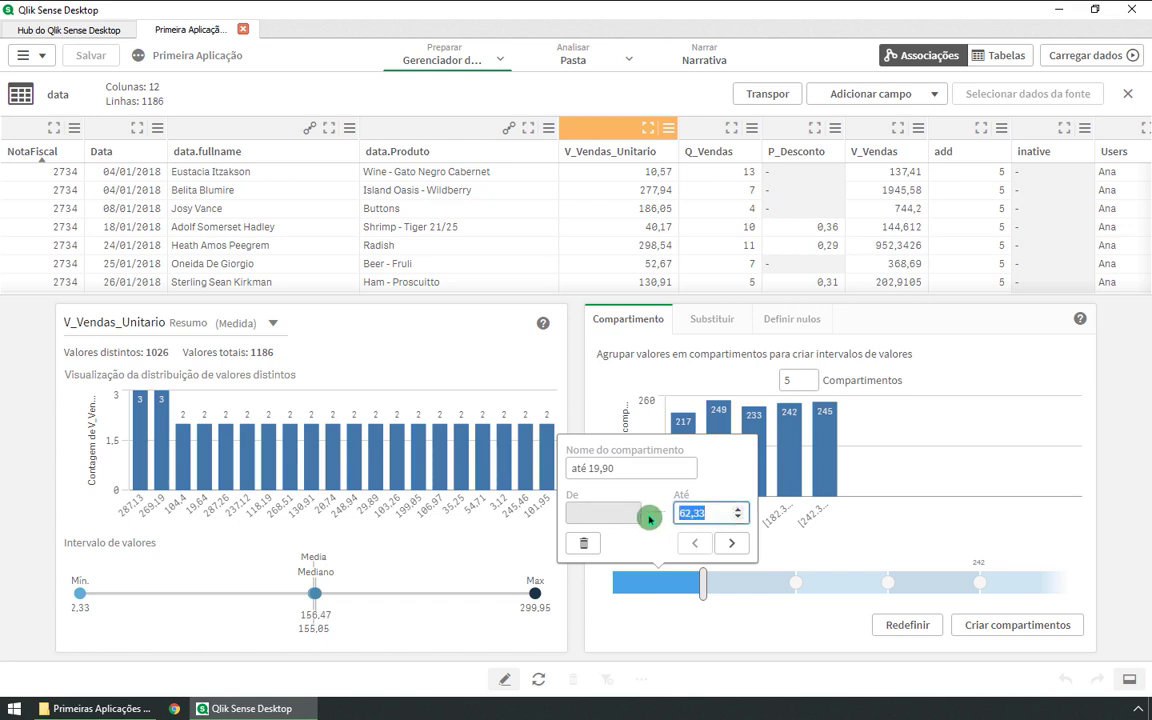
left_click(739, 543)
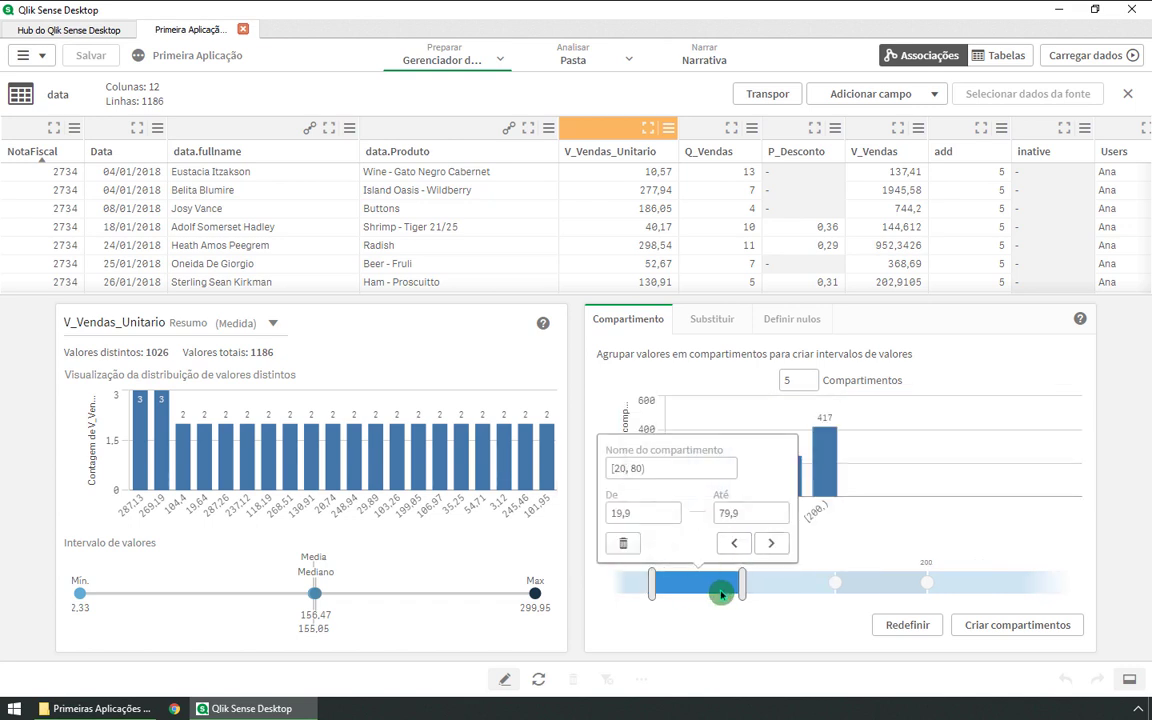
- Name the second bin até 49,90 and set its upper limit to 49,90
left_click(717, 589)
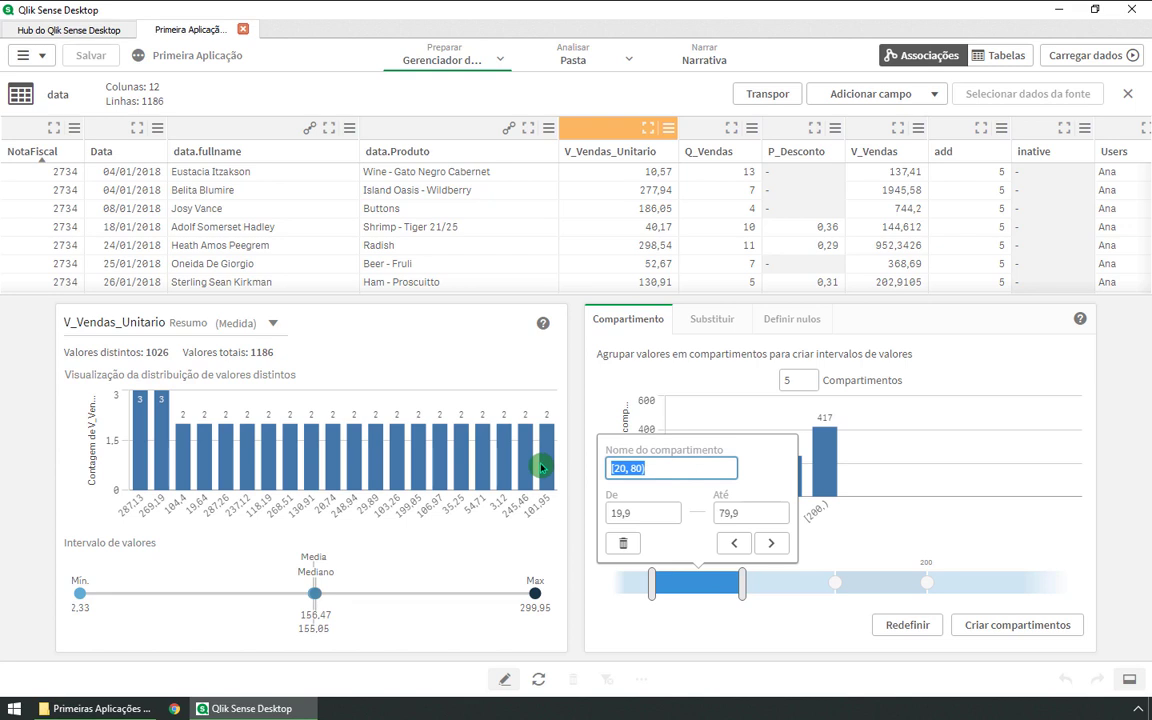
type("até 49,90")
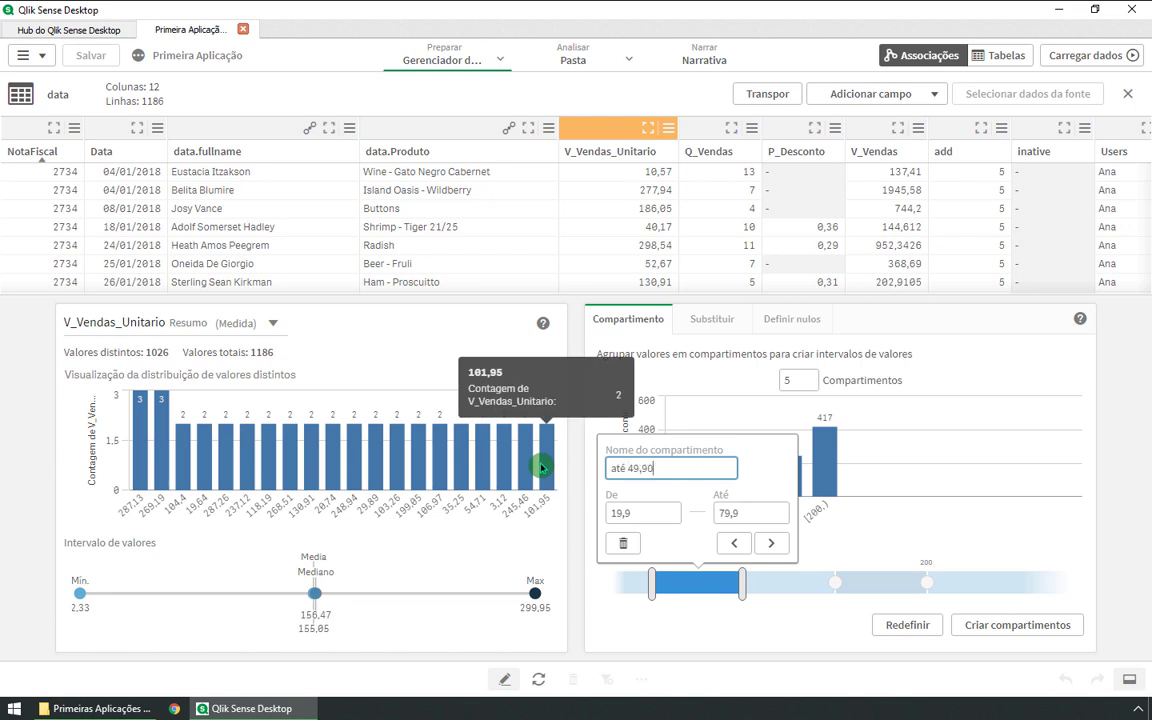
left_click(620, 513)
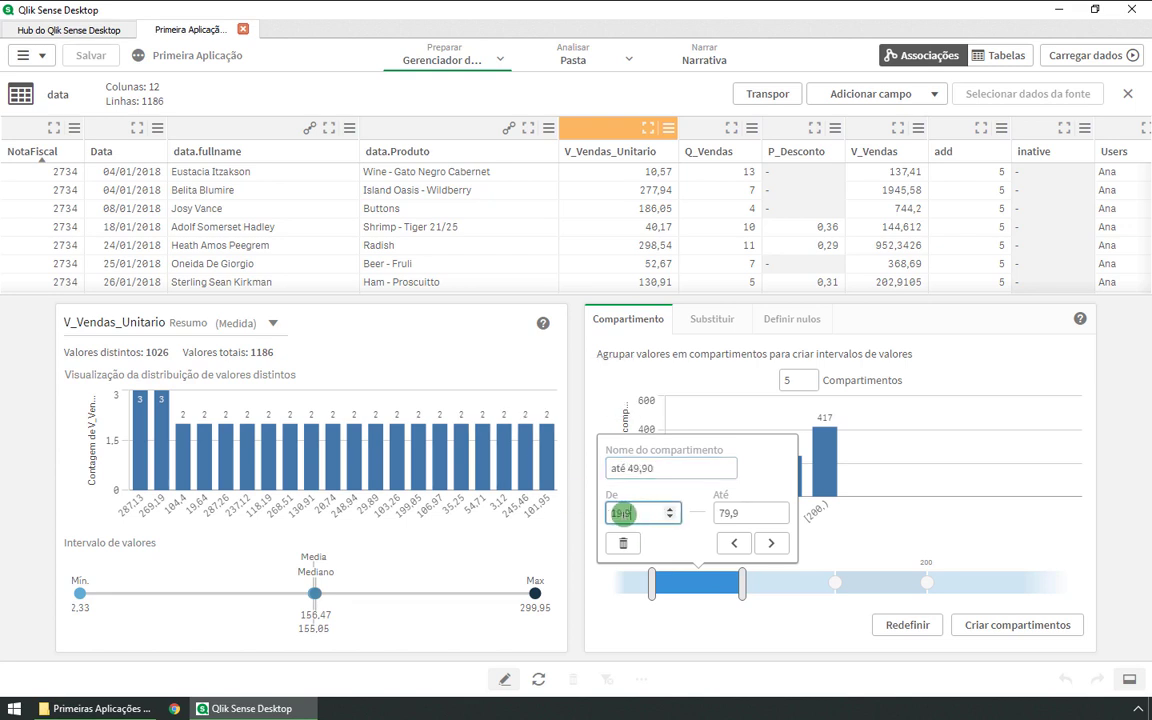
left_click(725, 512)
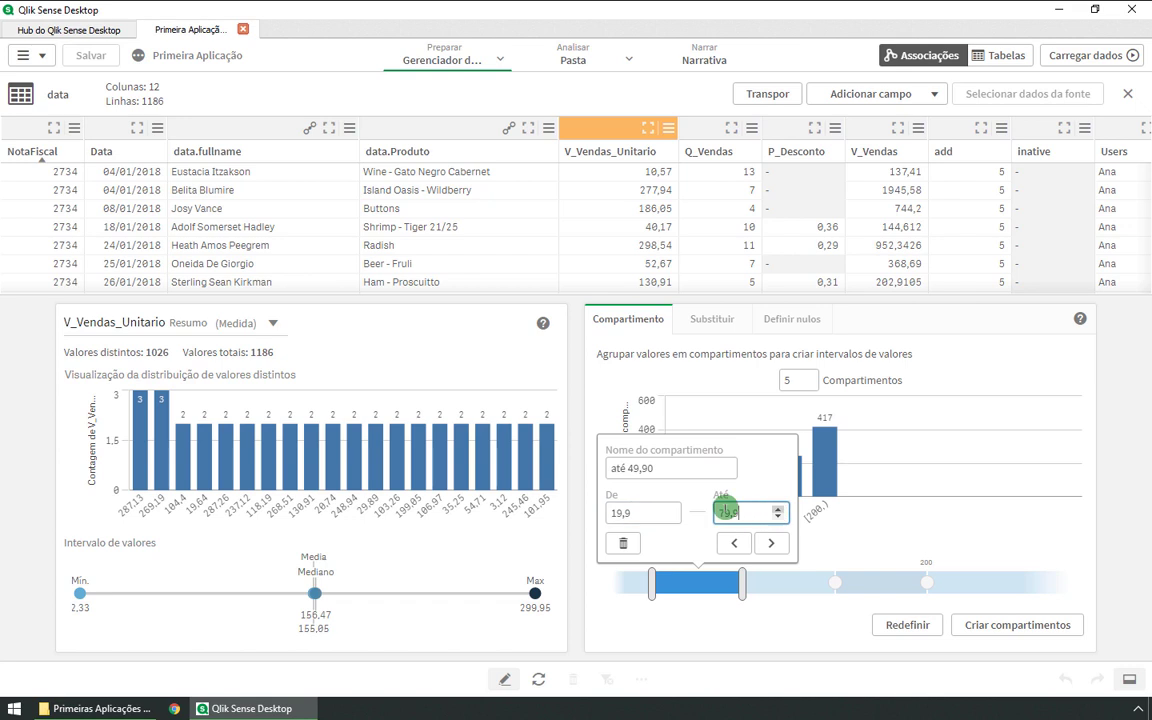
type("80")
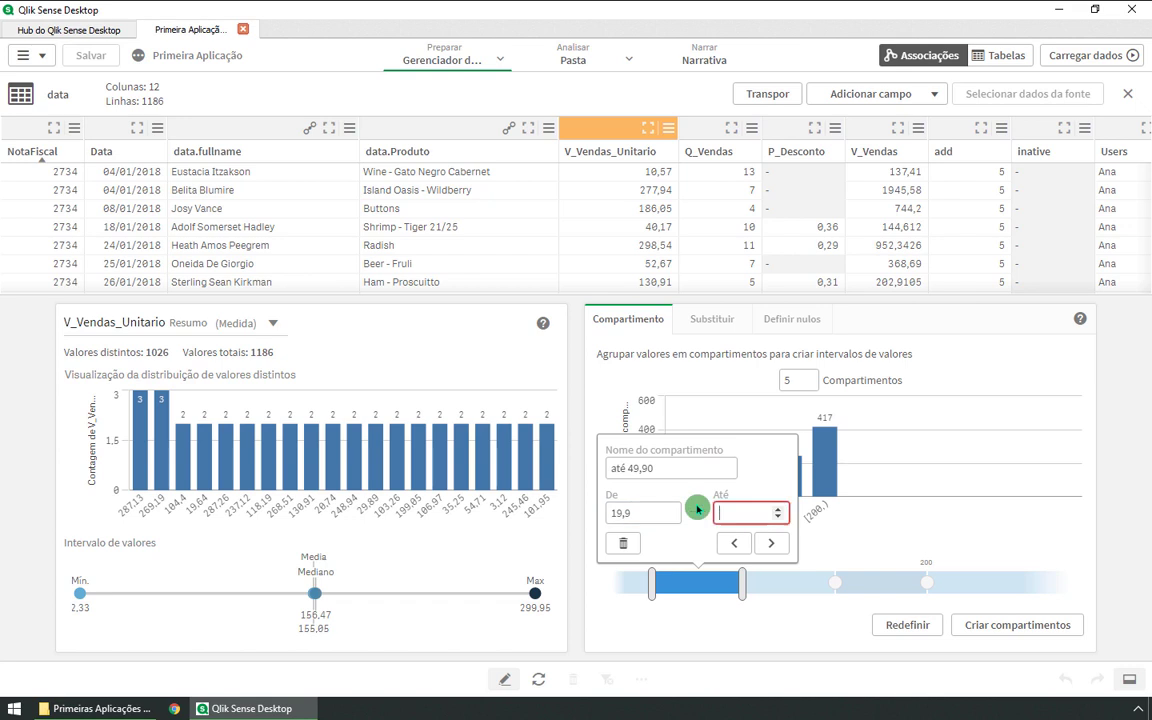
left_click(768, 542)
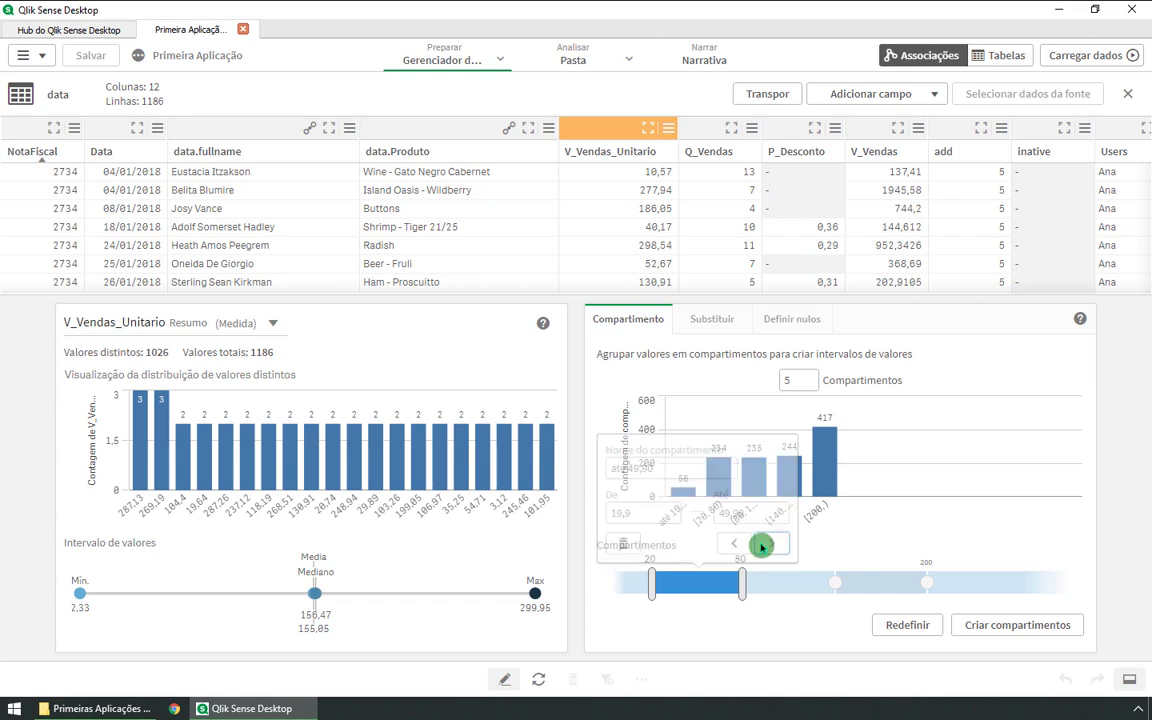
- Name the third bin até 79,90 and set its upper limit to 79,90
left_click(732, 467)
left_click_drag(732, 467, 606, 472)
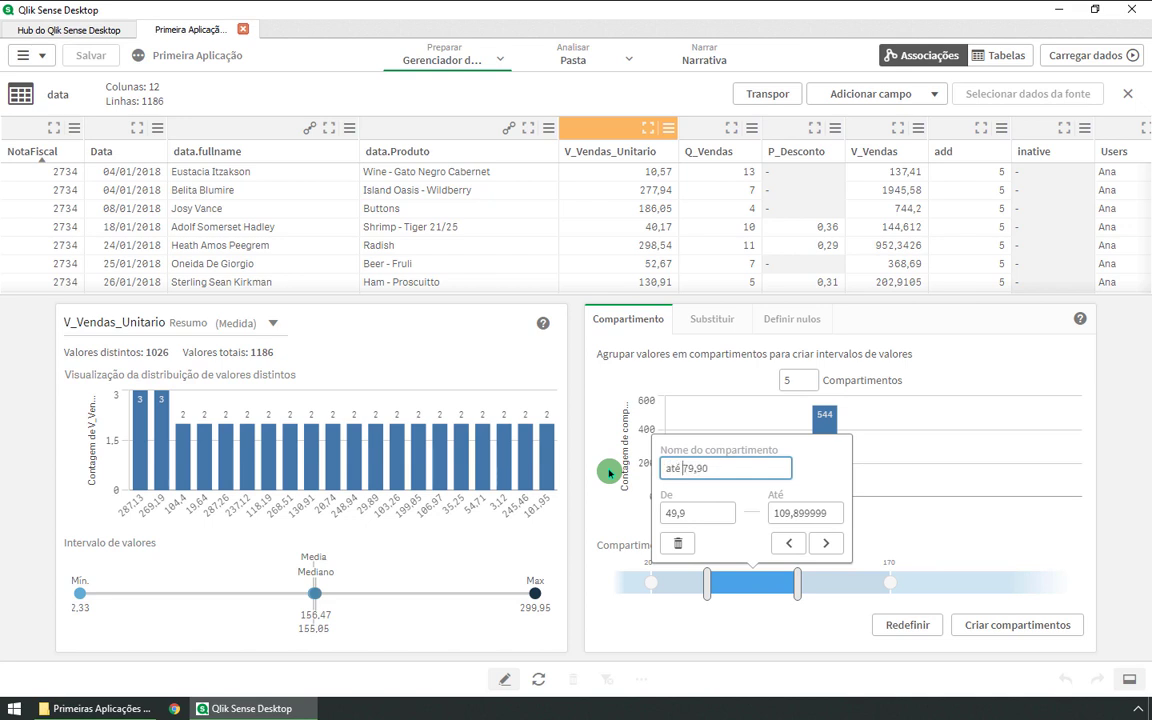
left_click_drag(784, 510, 829, 532)
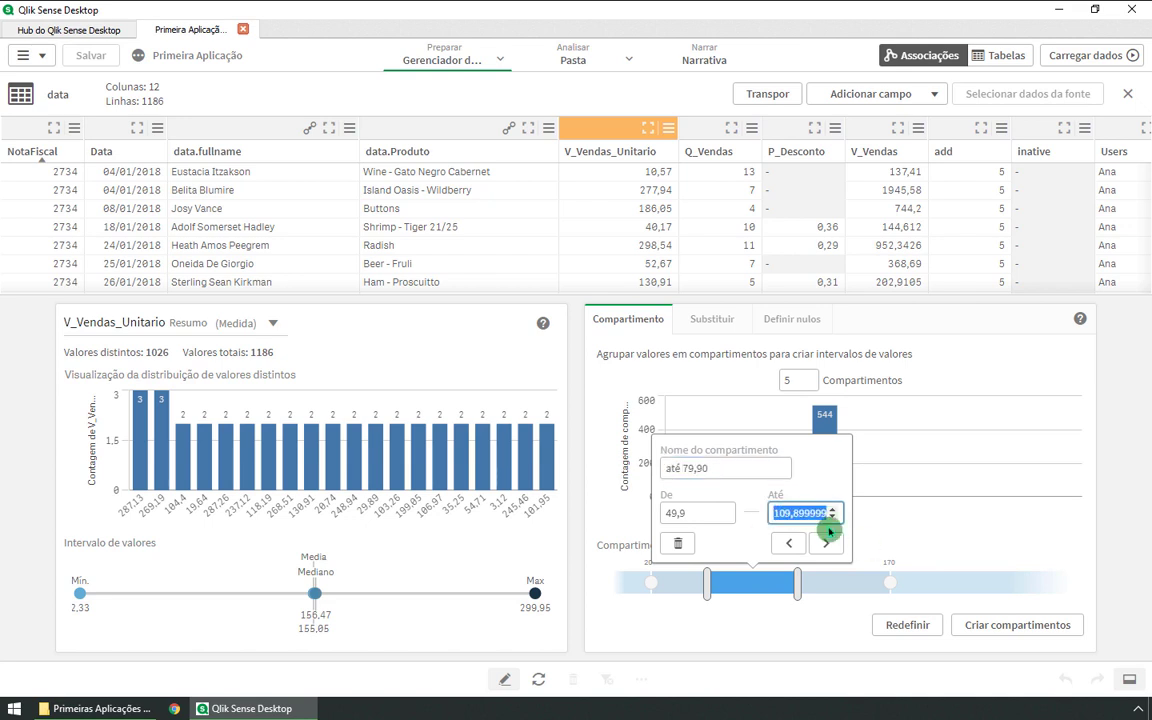
type("79,90")
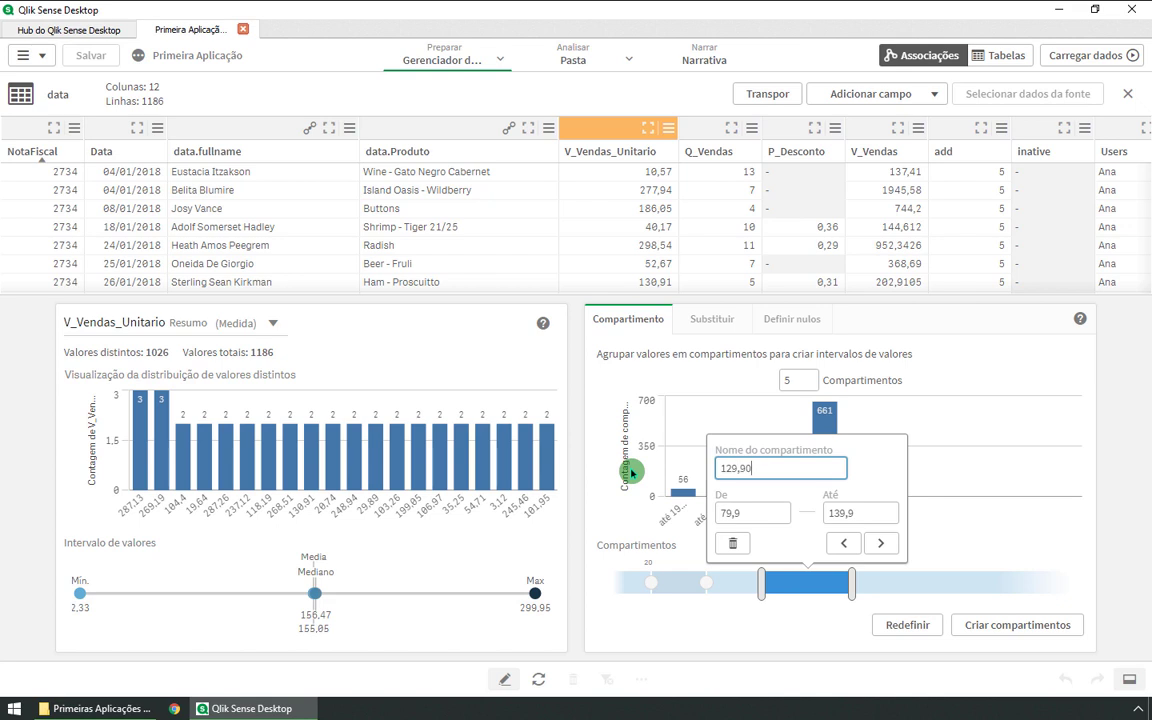
- Name the fourth bin até 129,90 with an upper limit of 129,90, and name the last bin Acima de 129,90
left_click(862, 513)
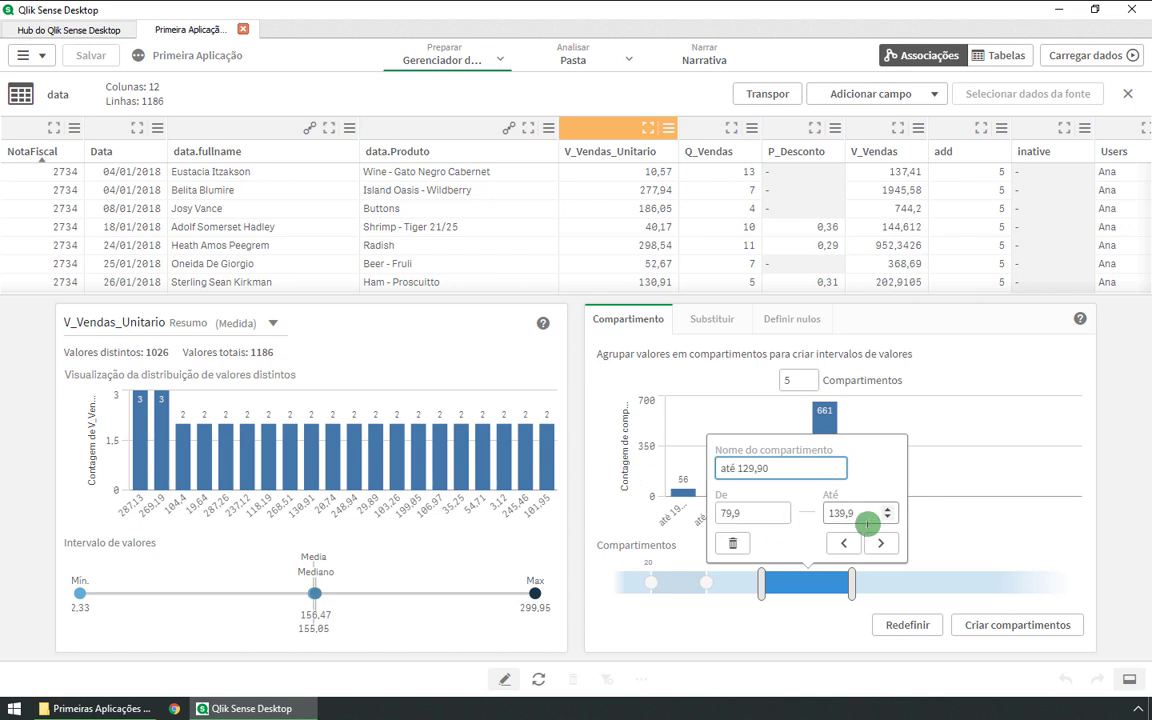
type("129")
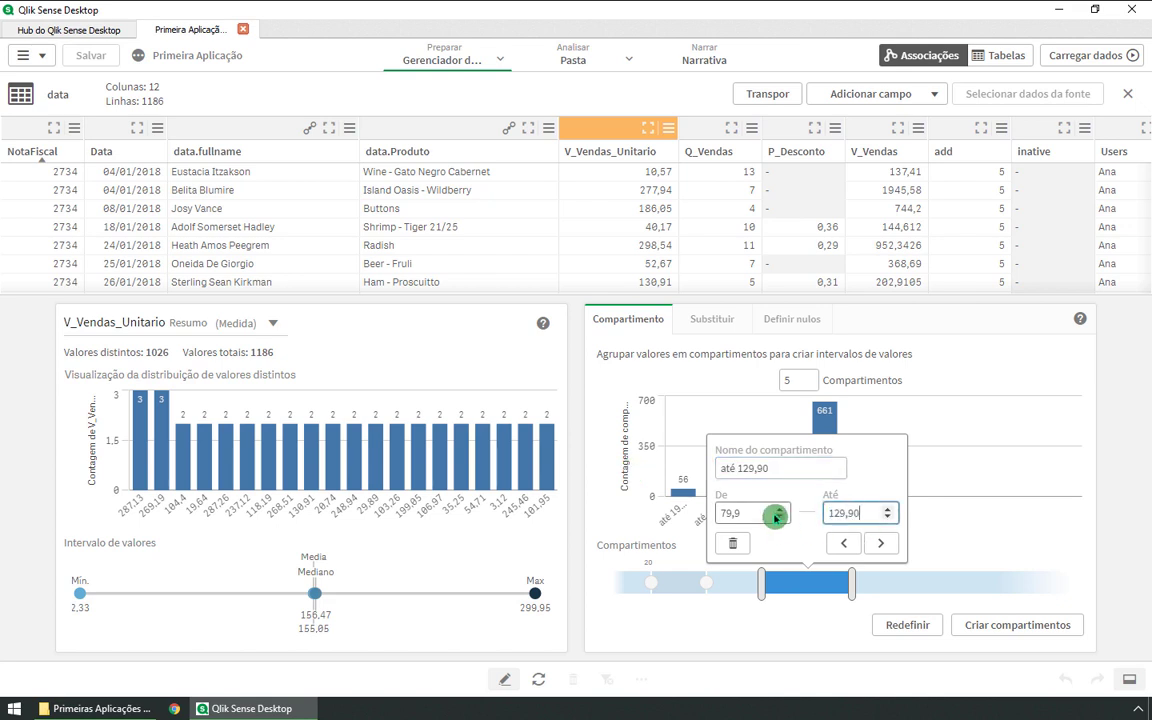
left_click(892, 545)
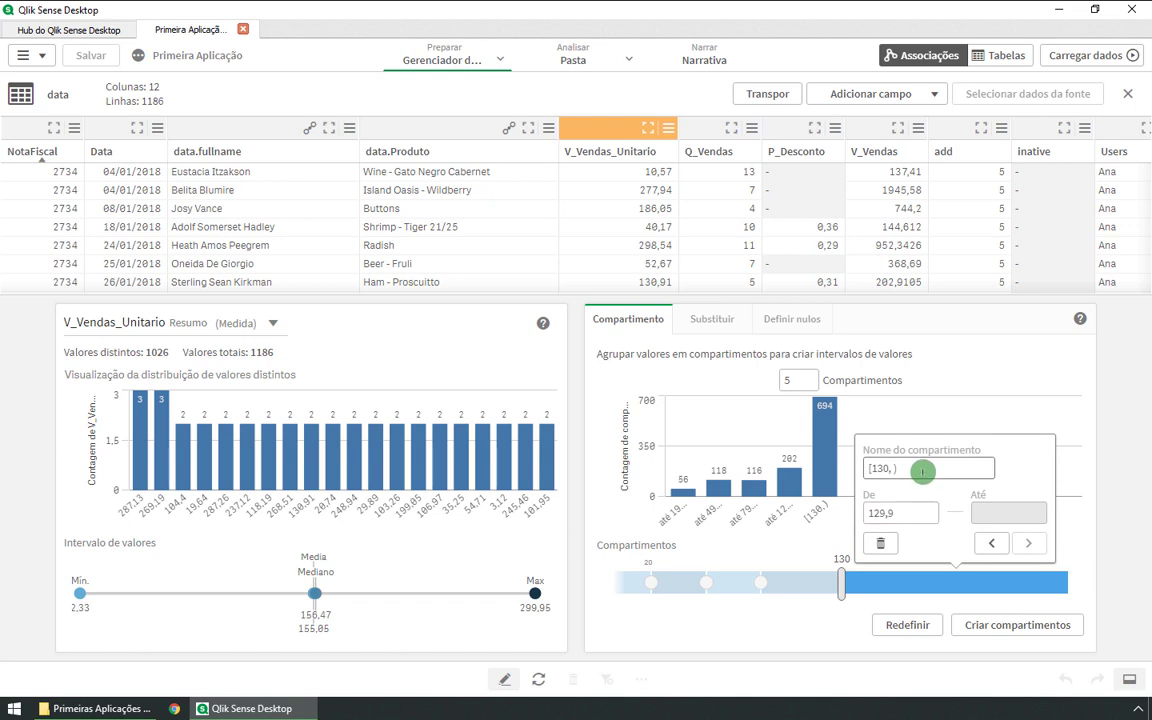
left_click_drag(922, 471, 782, 461)
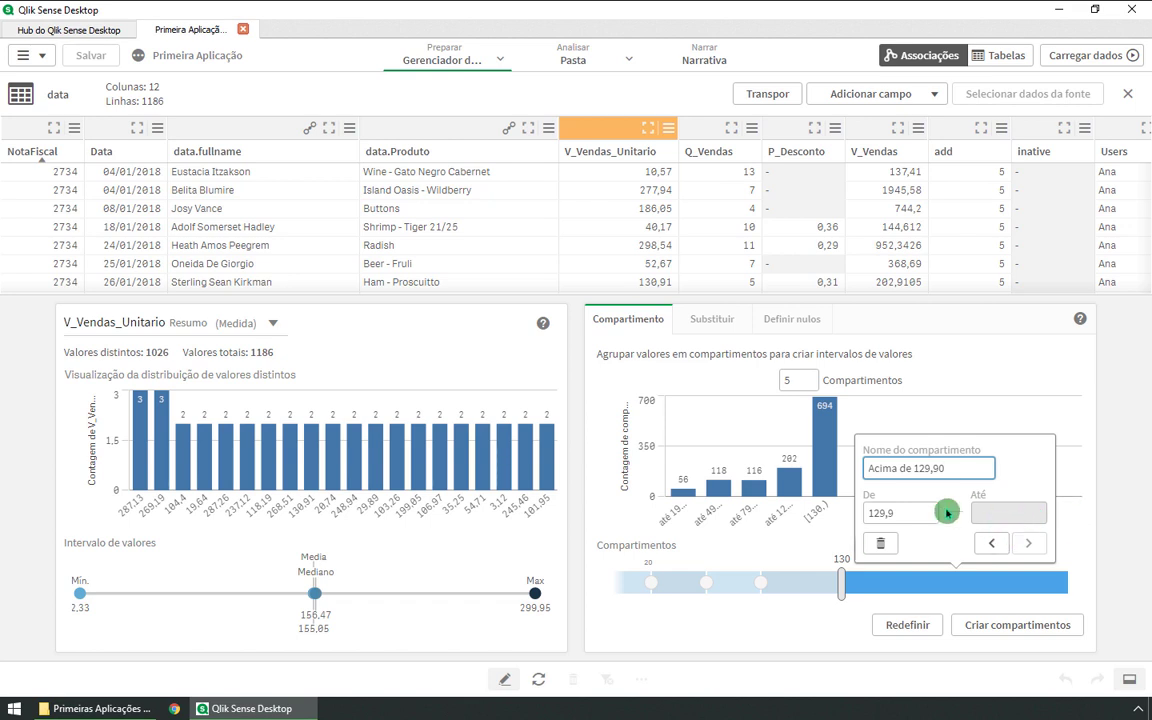
left_click(743, 630)
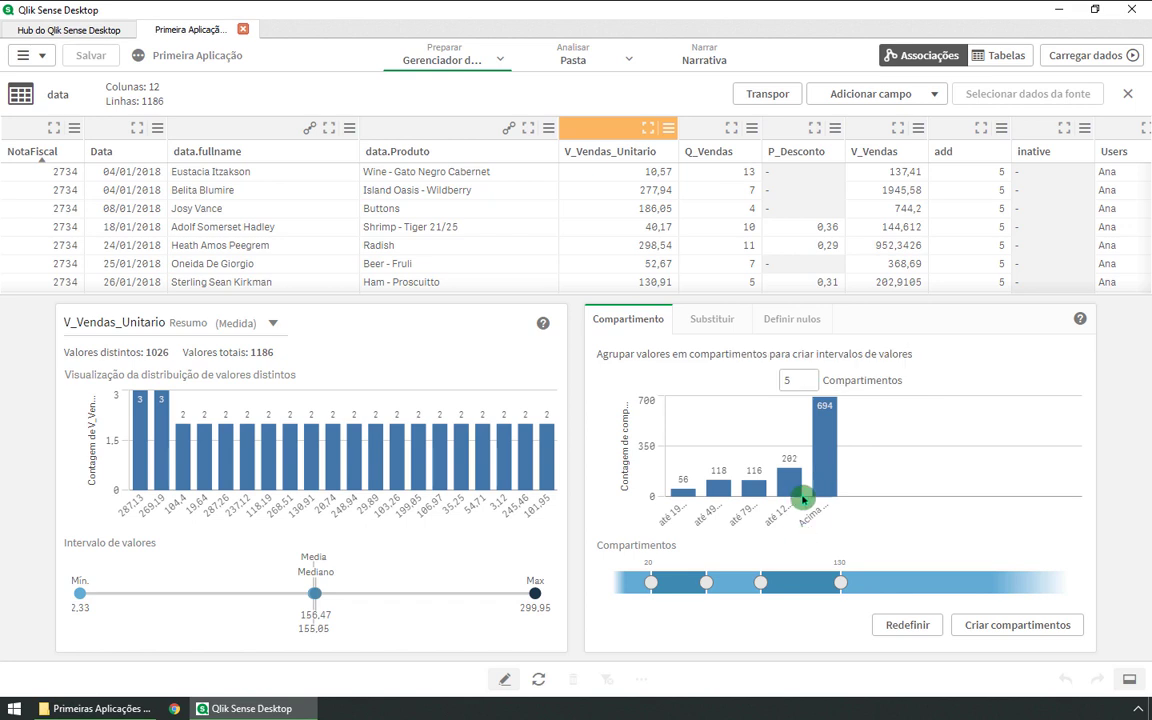
- Increase the number of bins for V_Vendas_Unitario to 8
left_click(791, 379)
left_click_drag(791, 379, 751, 391)
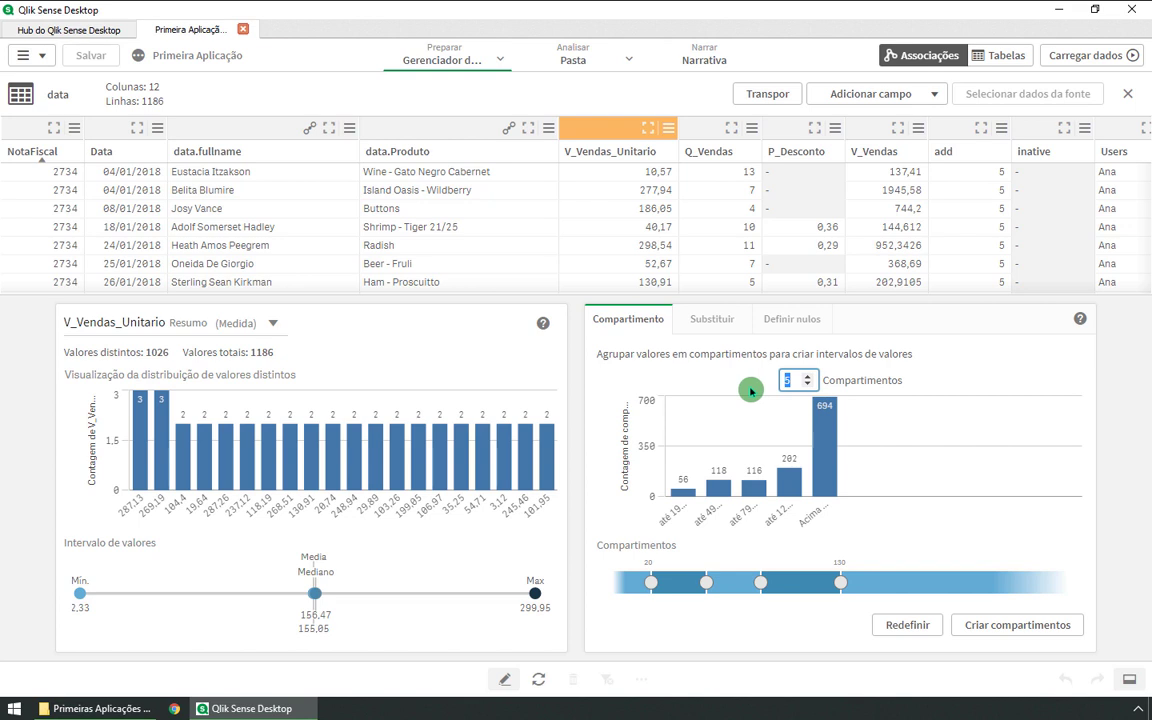
type("8")
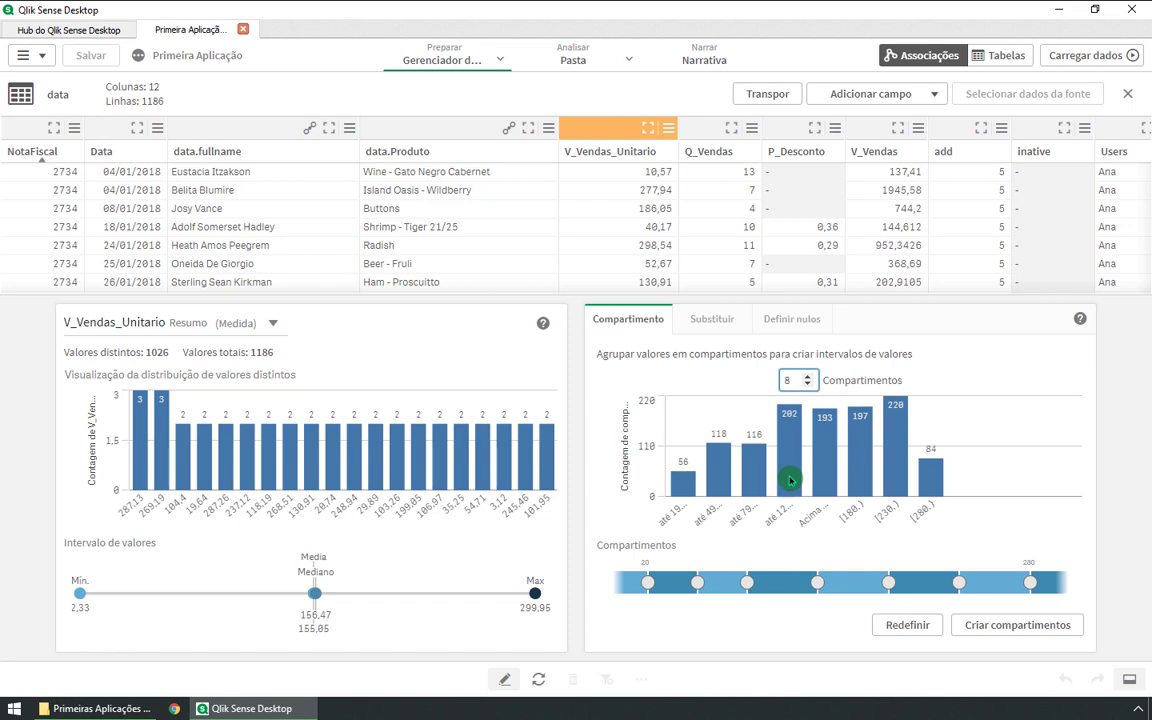
- Go through the bins to the fifth one and rename it até 179,90
left_click(646, 585)
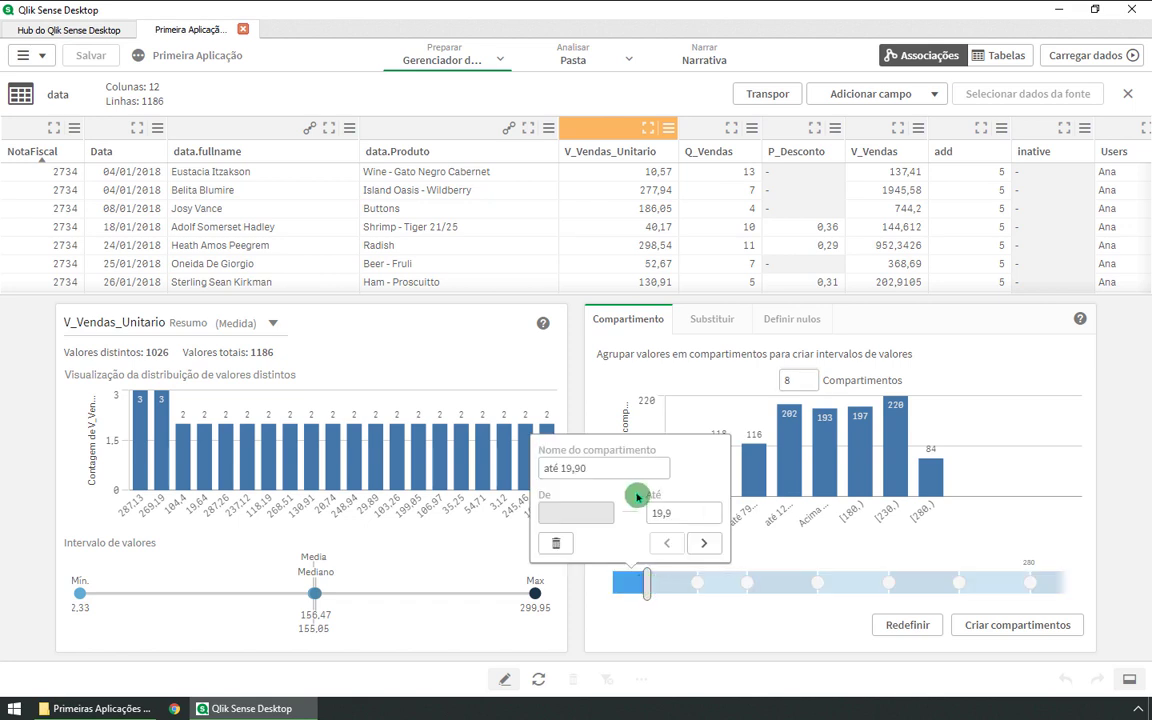
left_click(704, 543)
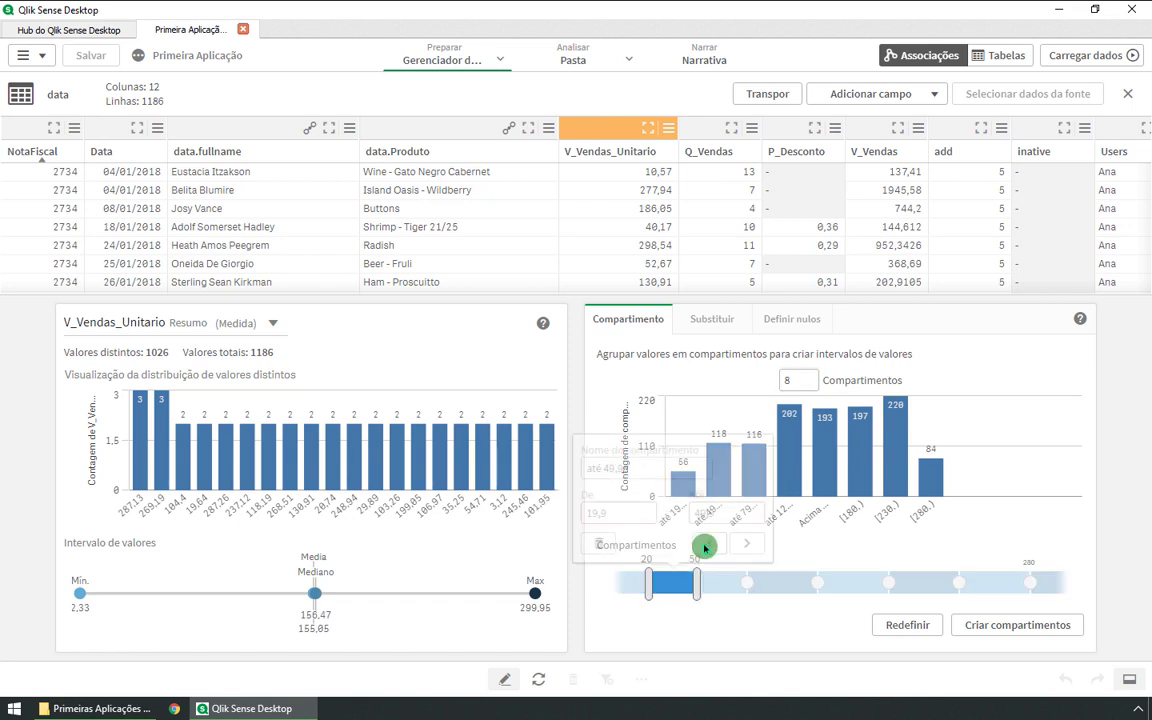
left_click(746, 543)
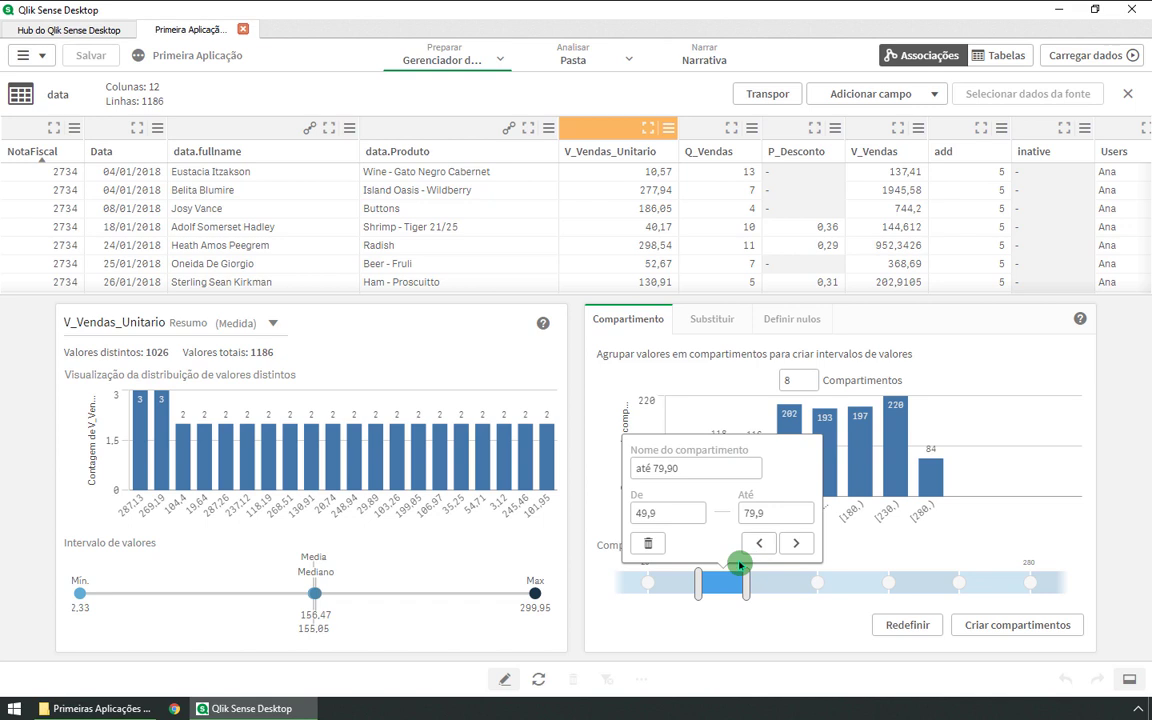
left_click(793, 543)
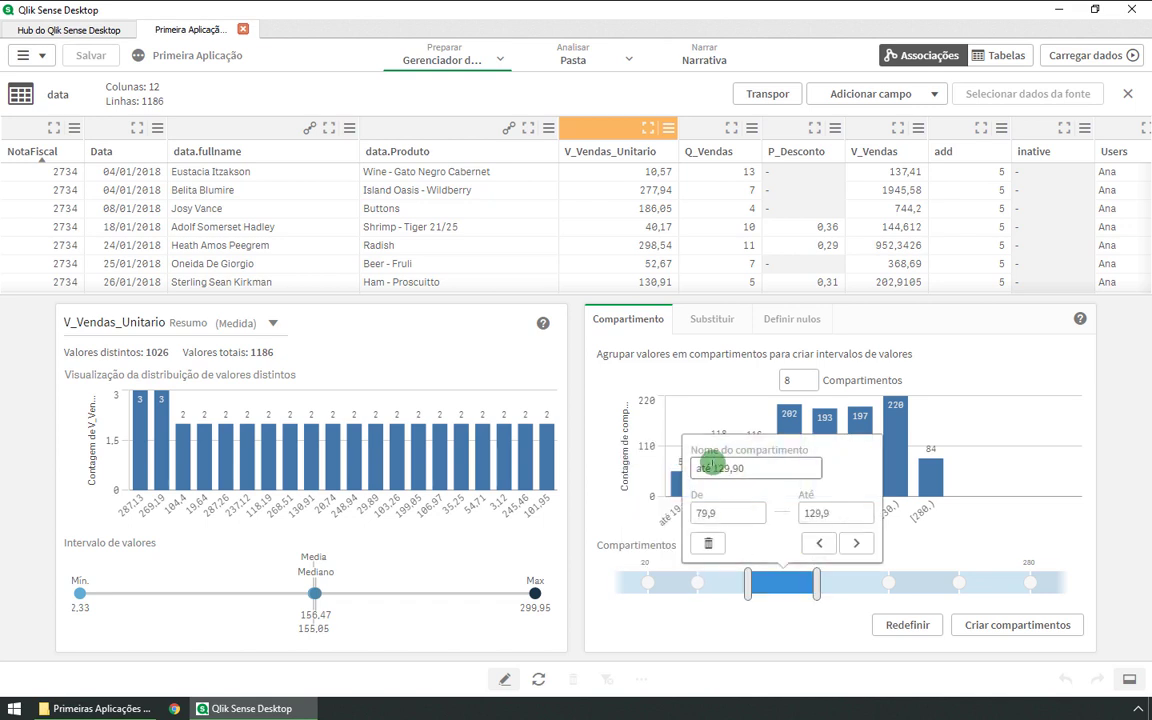
left_click(861, 545)
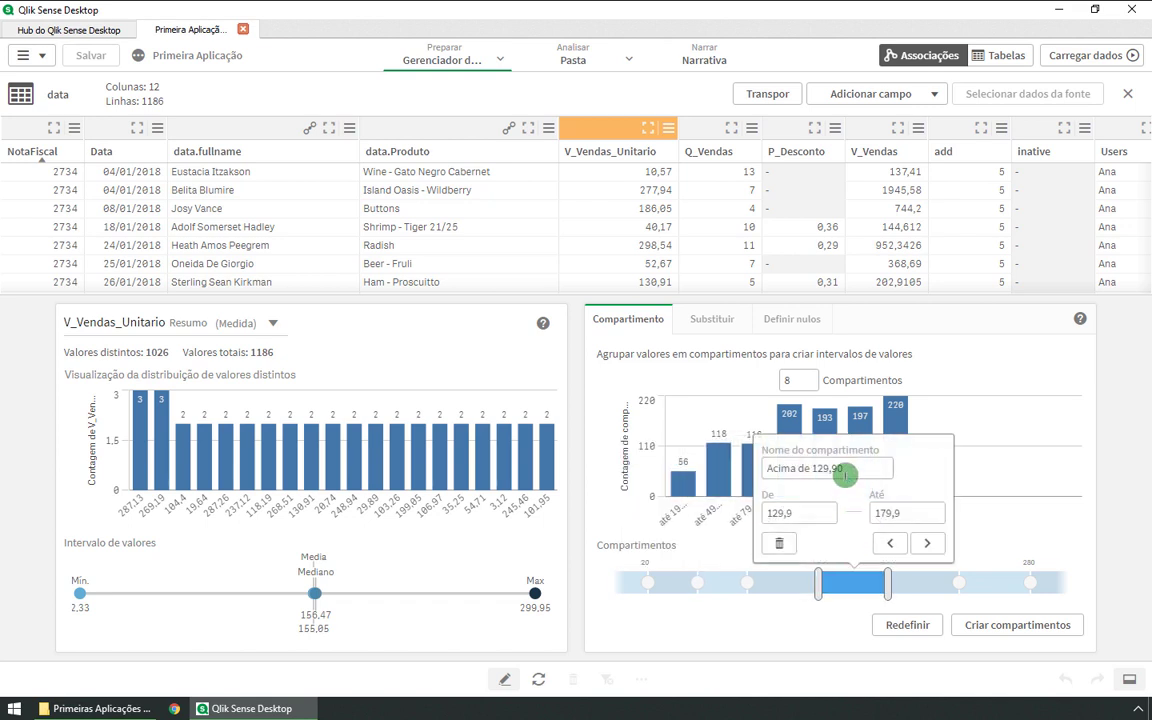
left_click_drag(858, 468, 678, 465)
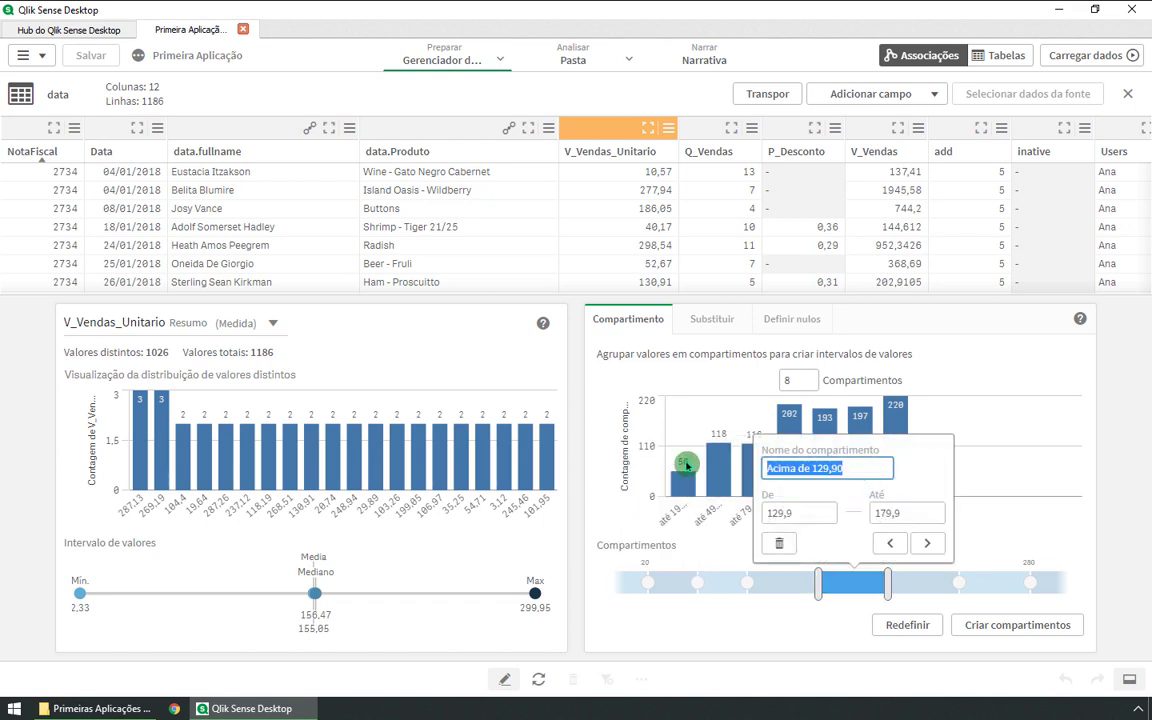
type("até 179")
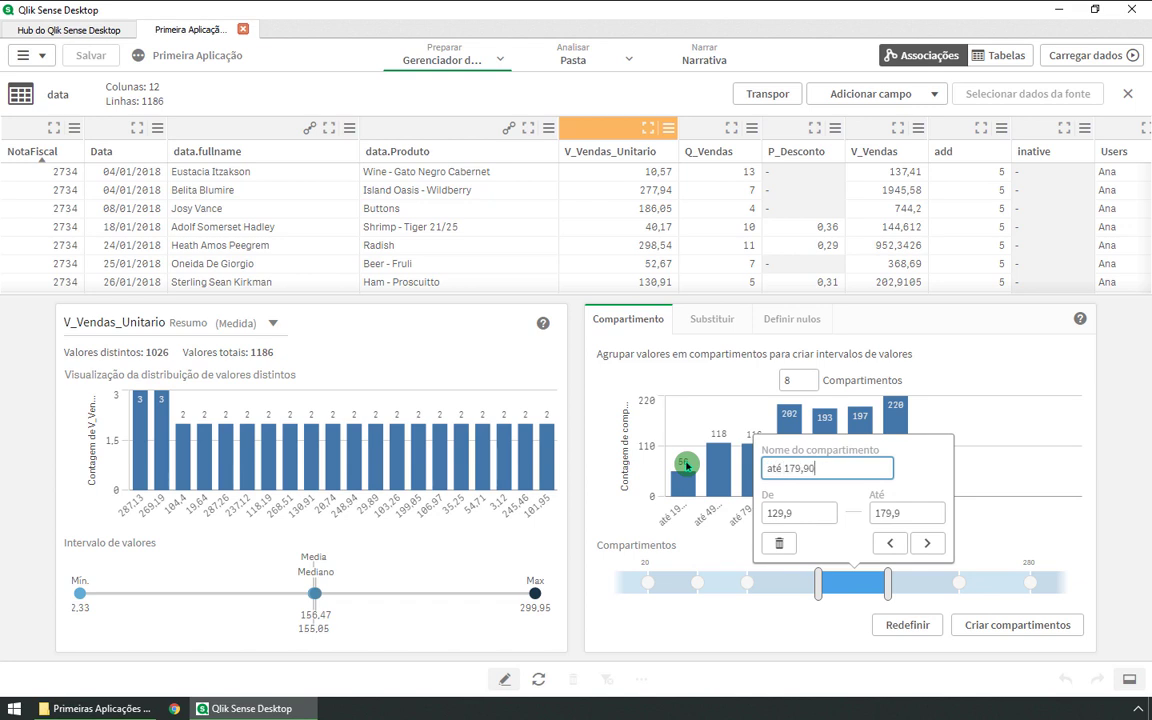
left_click(927, 543)
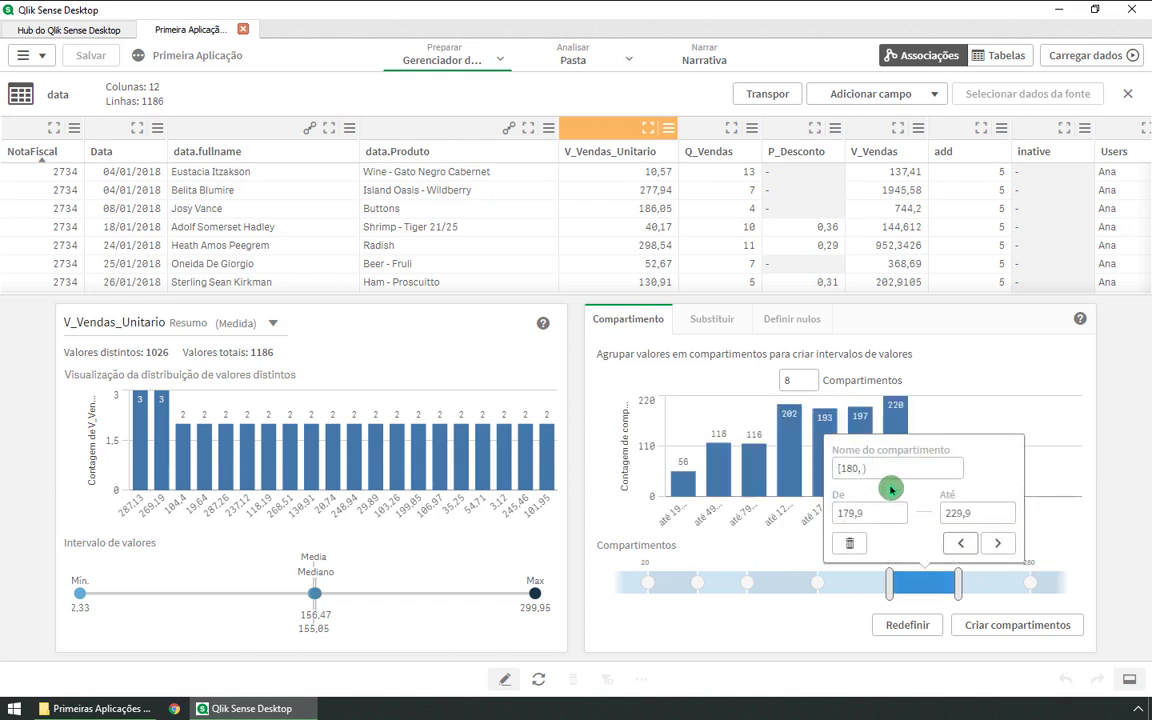
- Name the sixth bin até 229,90 and the seventh bin até 279,90
left_click_drag(878, 471, 805, 476)
type("até 229,90")
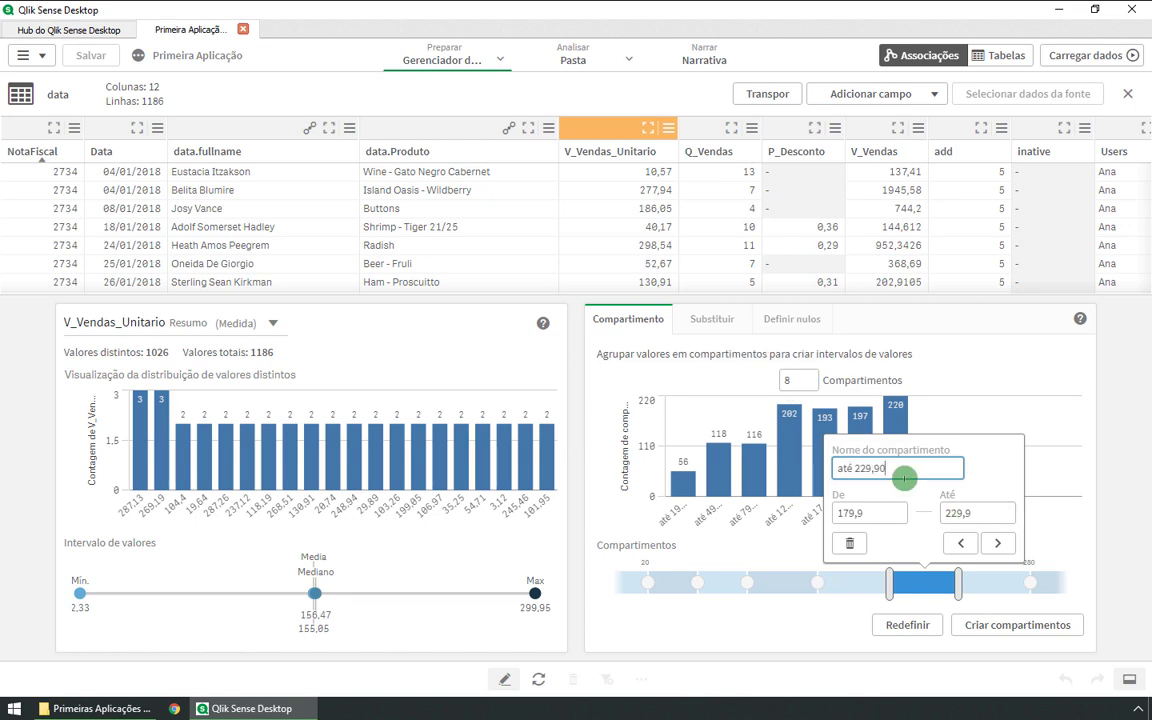
left_click(998, 543)
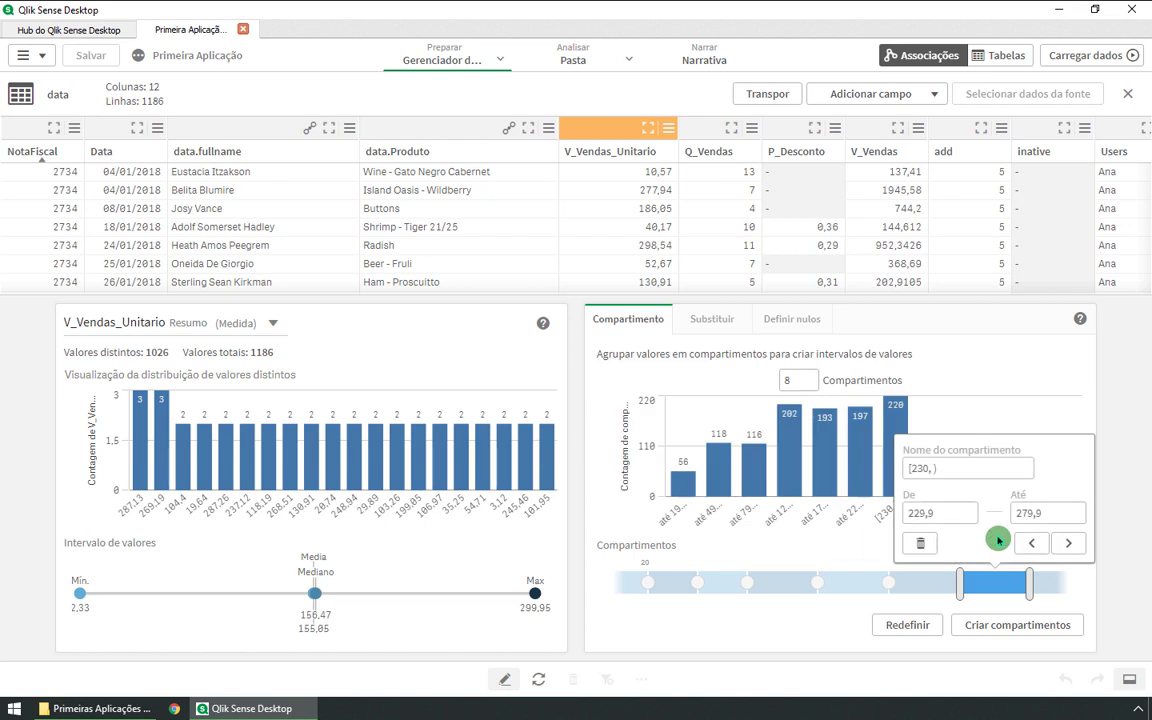
left_click_drag(963, 470, 848, 463)
type("até 279,90")
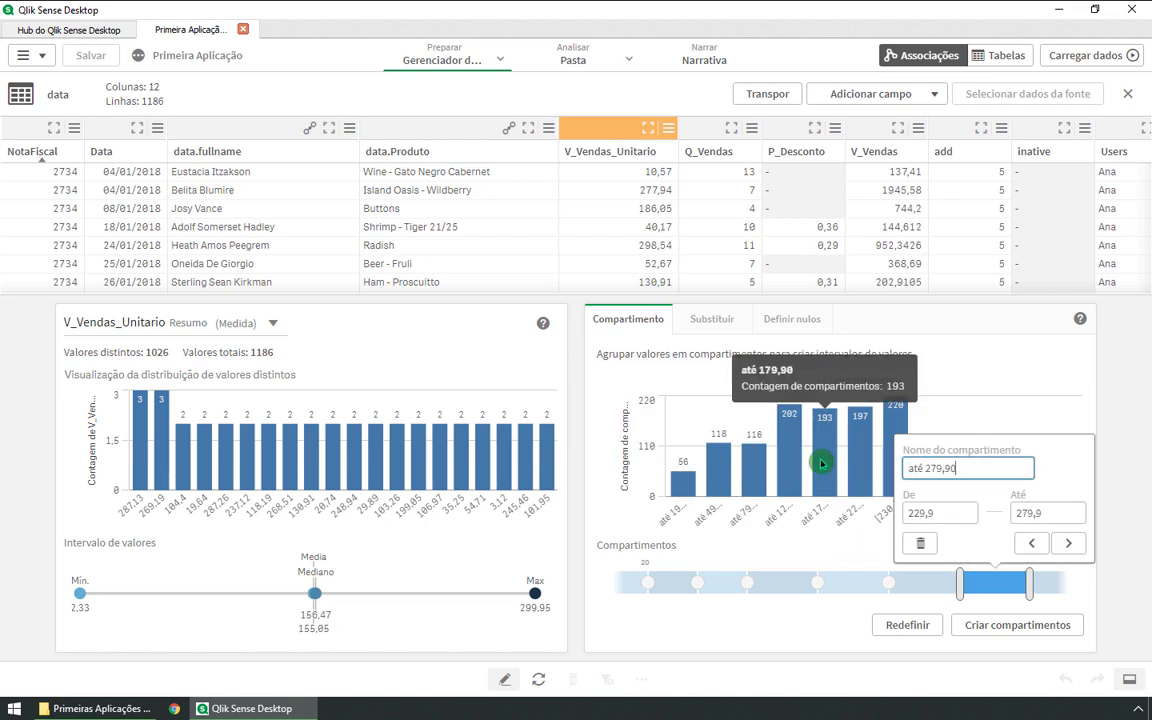
left_click(1066, 543)
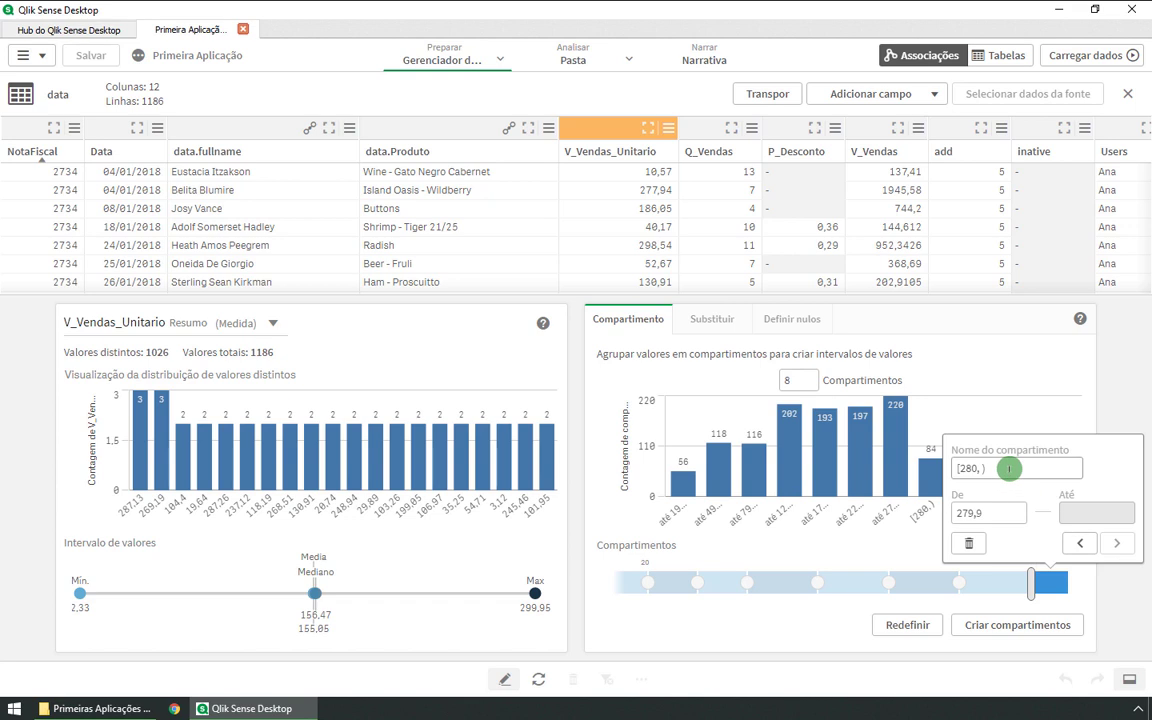
- Name the last bin Acima de 279,90 and create the eight bins for V_Vendas_Unitario
left_click_drag(1009, 469, 864, 471)
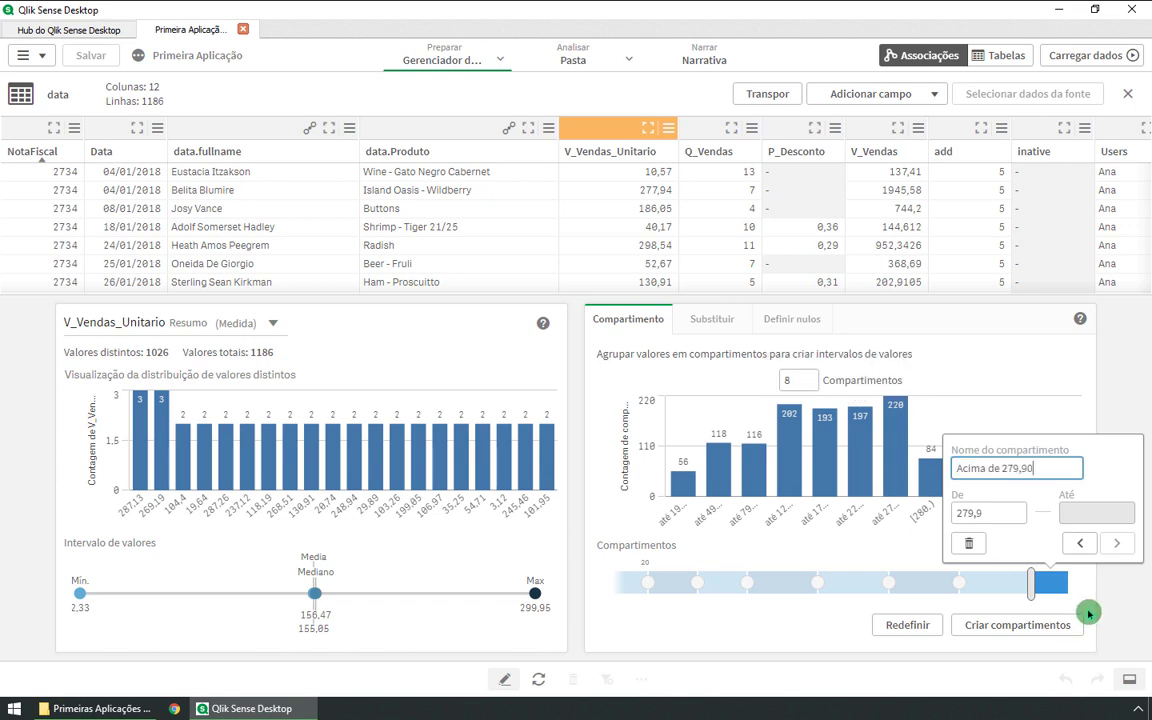
left_click(745, 633)
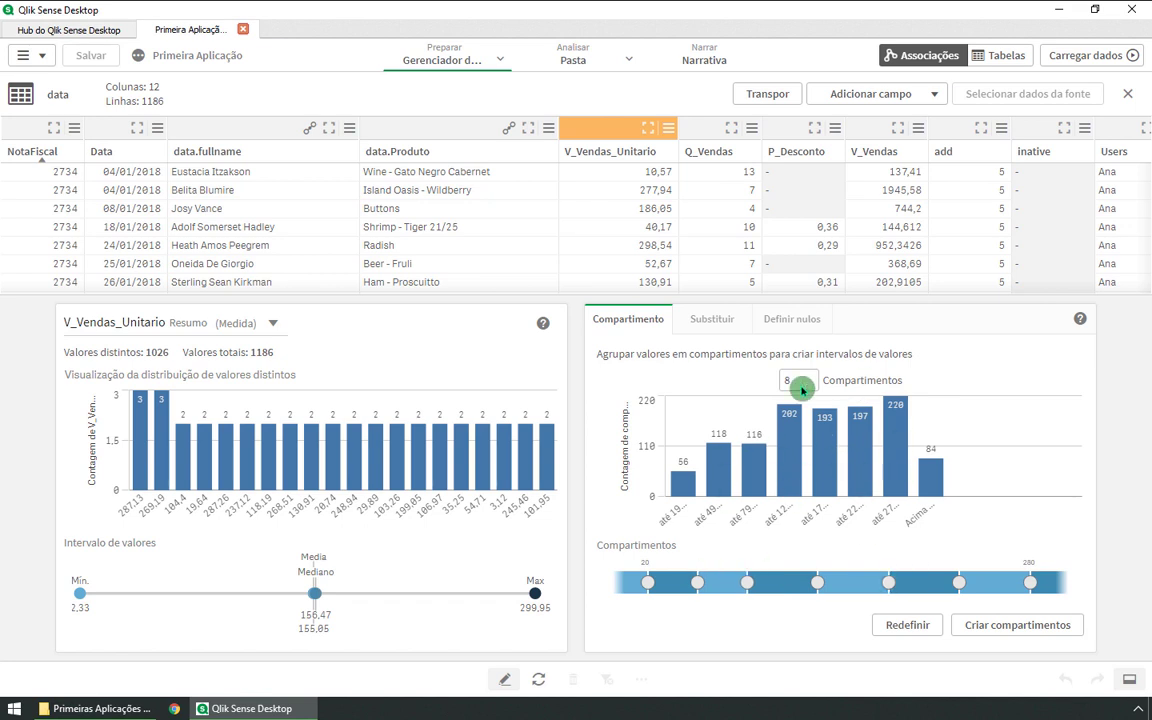
mouse_move(766, 477)
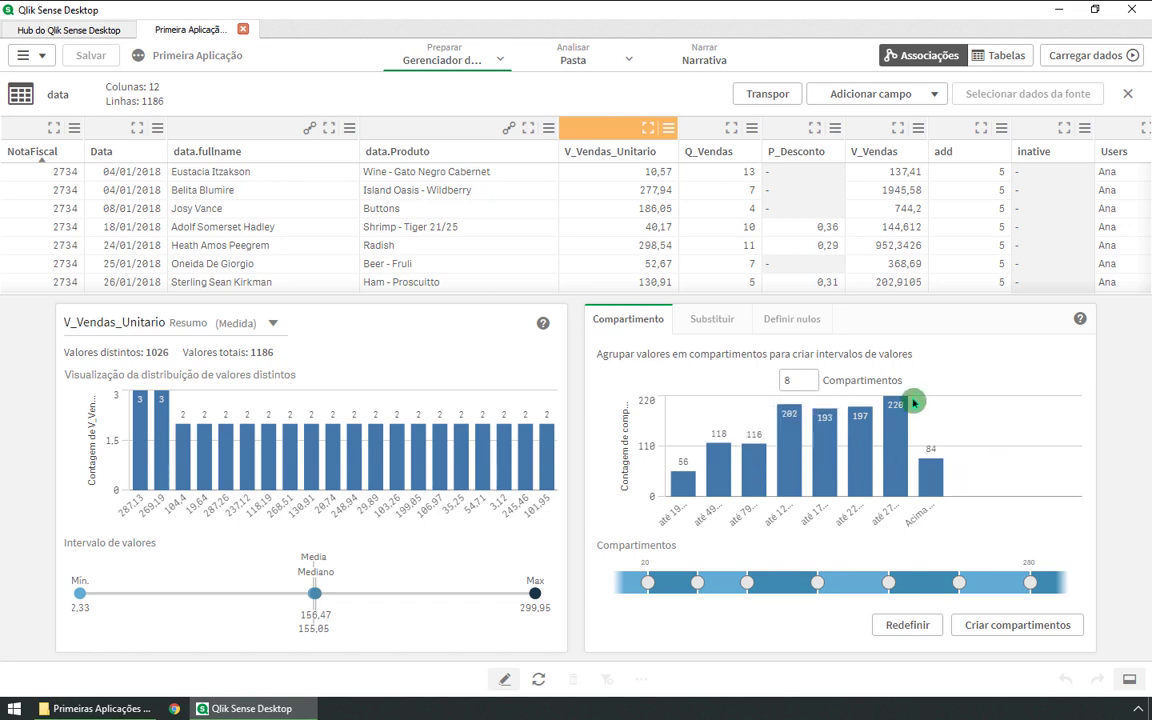
left_click(987, 625)
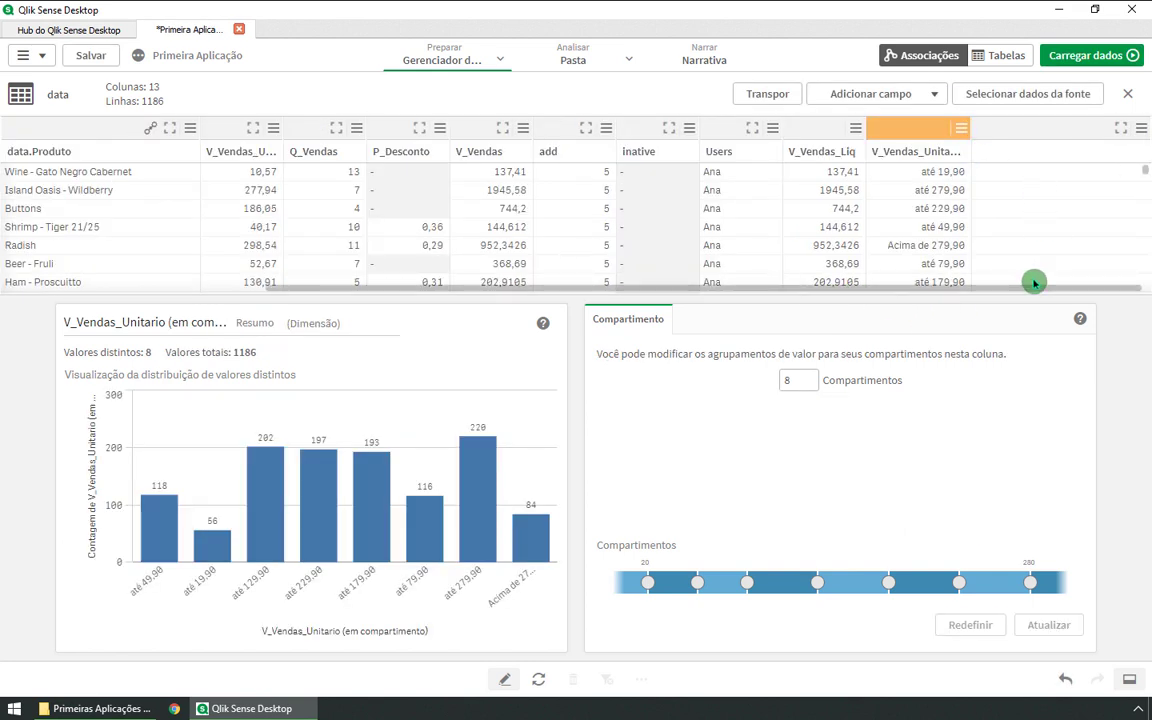
- Widen the new binned column in the data table and rename it Faixa de Preço
scroll(1067, 224, "down", 5)
scroll(1067, 224, "up", 5)
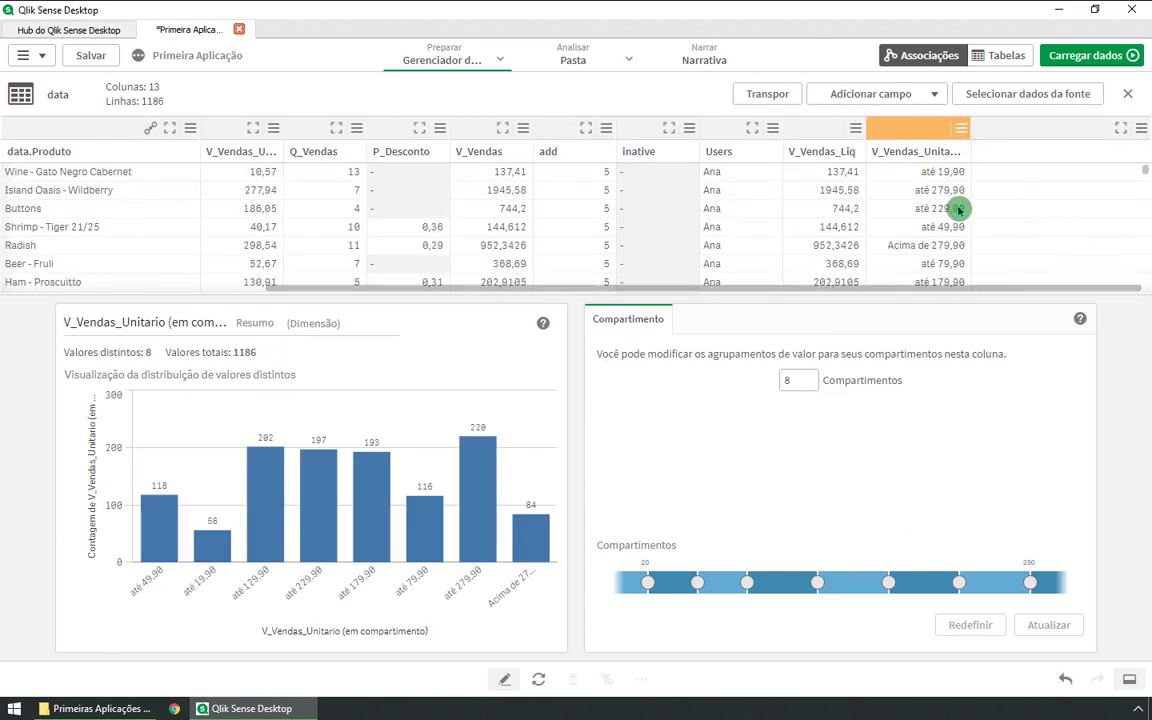
left_click_drag(970, 128, 1032, 128)
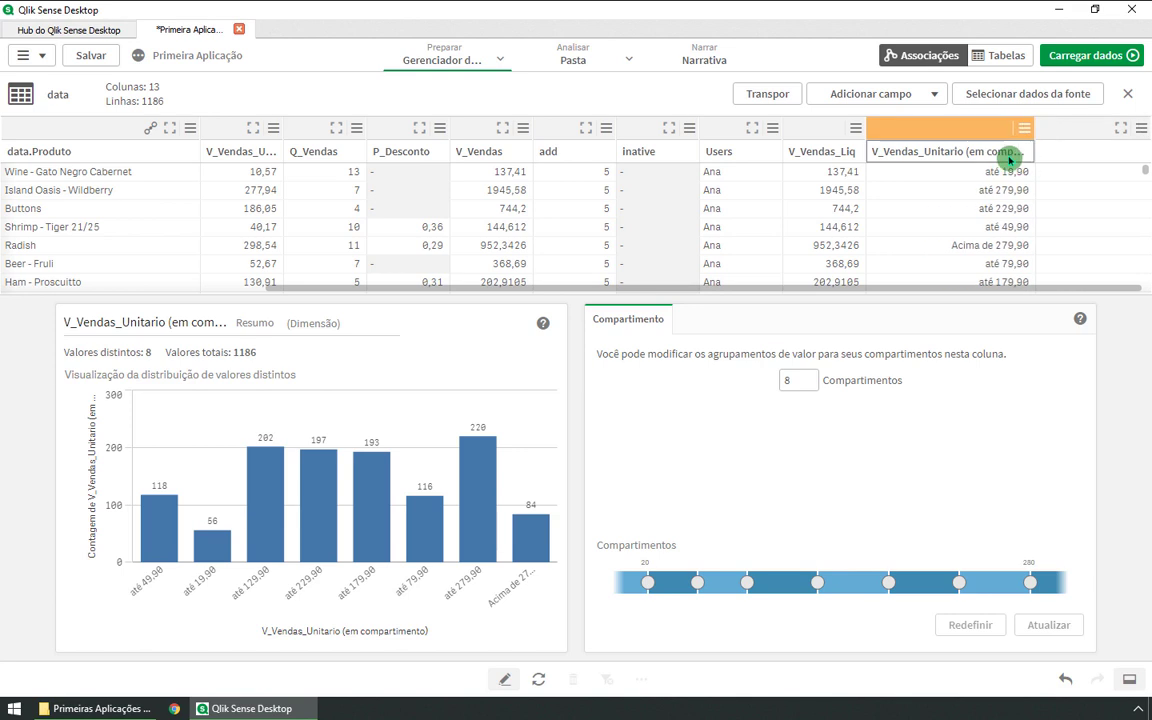
left_click(1002, 152)
left_click(941, 155)
key("ctrl+a")
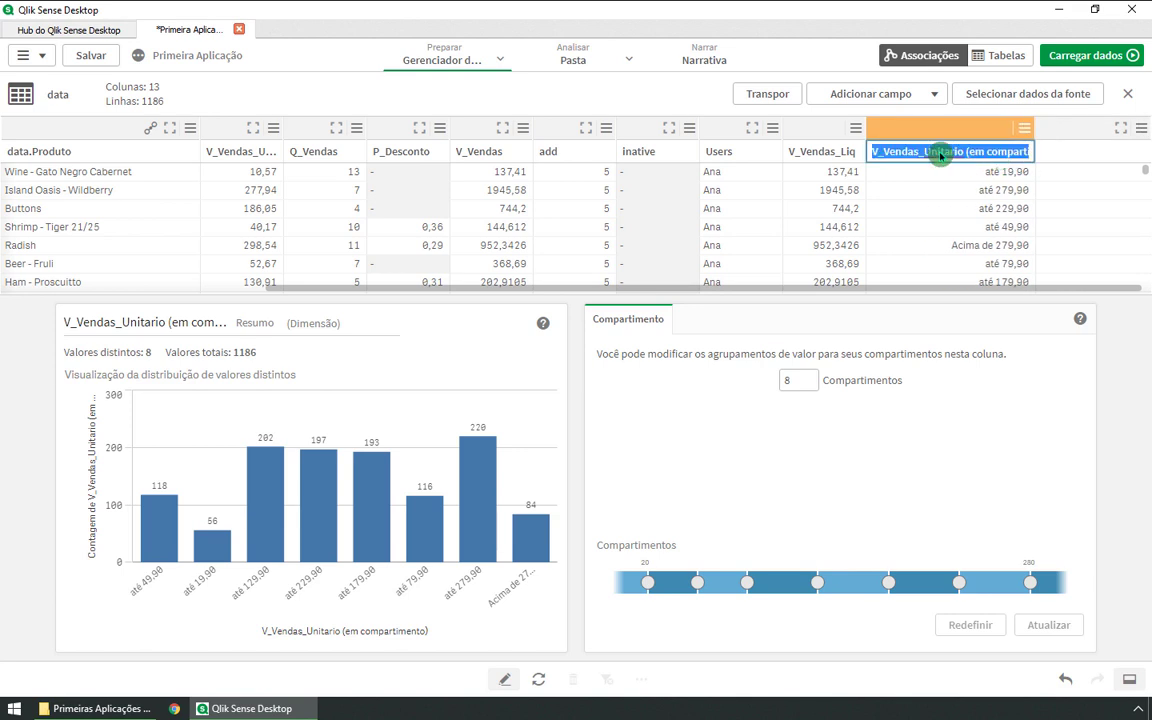
type("Faixa de Preço")
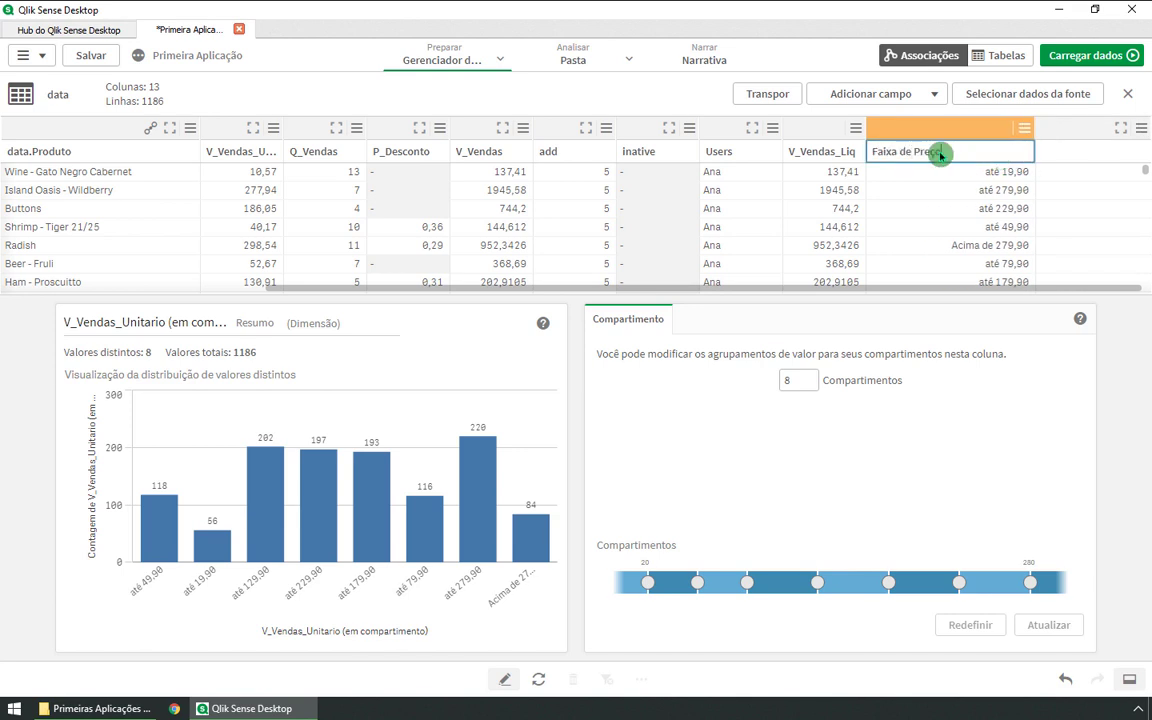
key("Return")
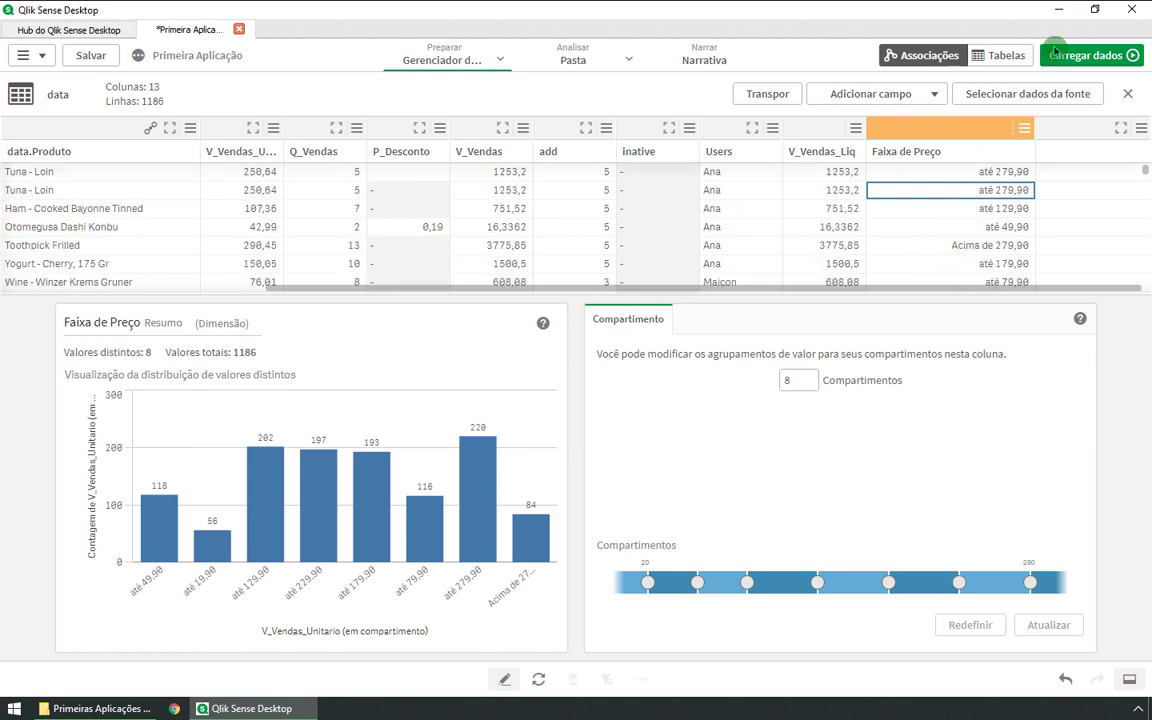
- Load the updated data, save the application and return to the analysis sheet
left_click(1086, 56)
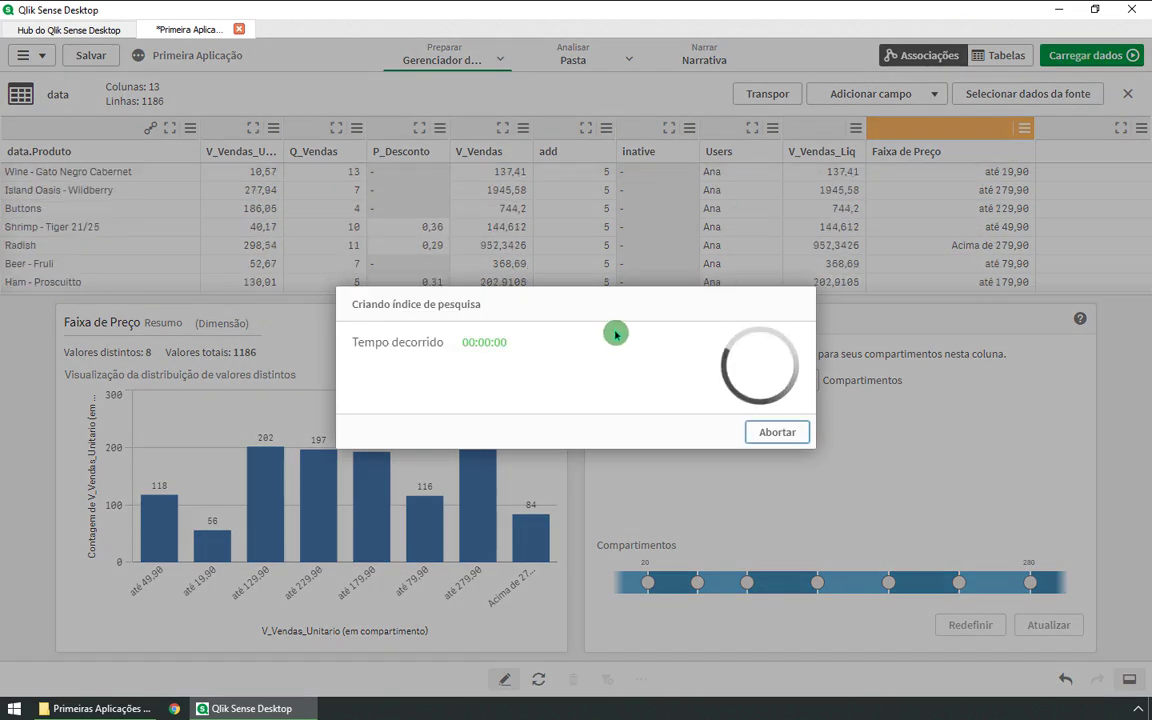
left_click(571, 419)
left_click(582, 64)
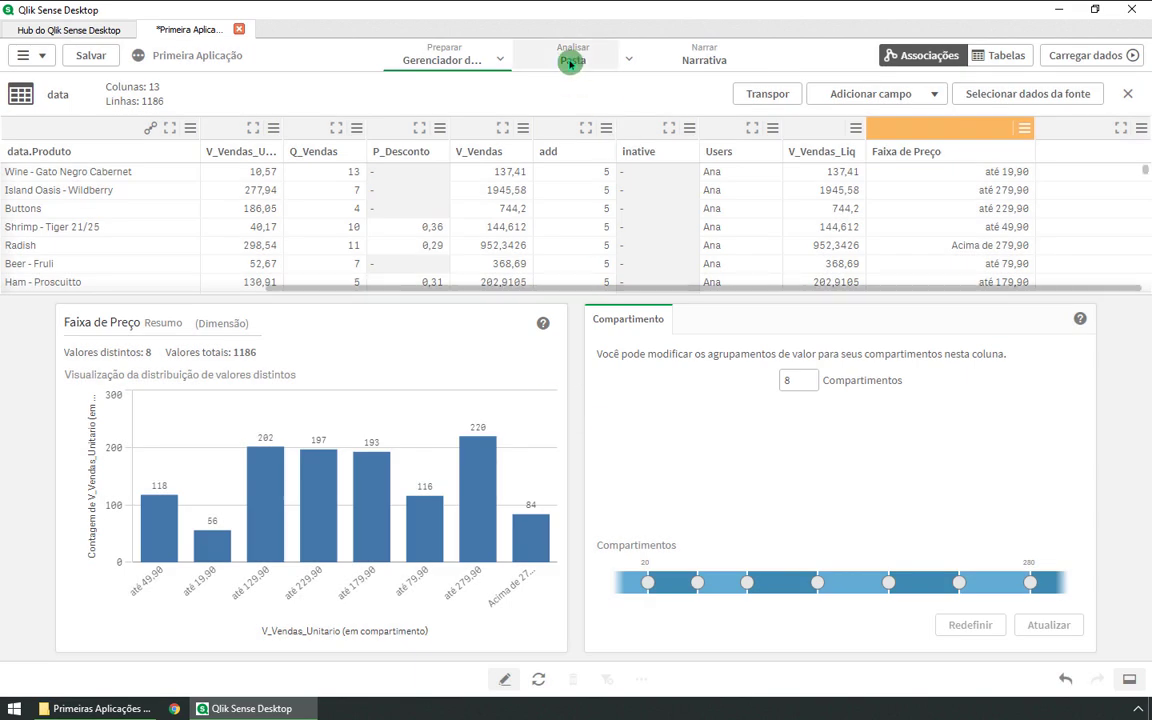
left_click(91, 55)
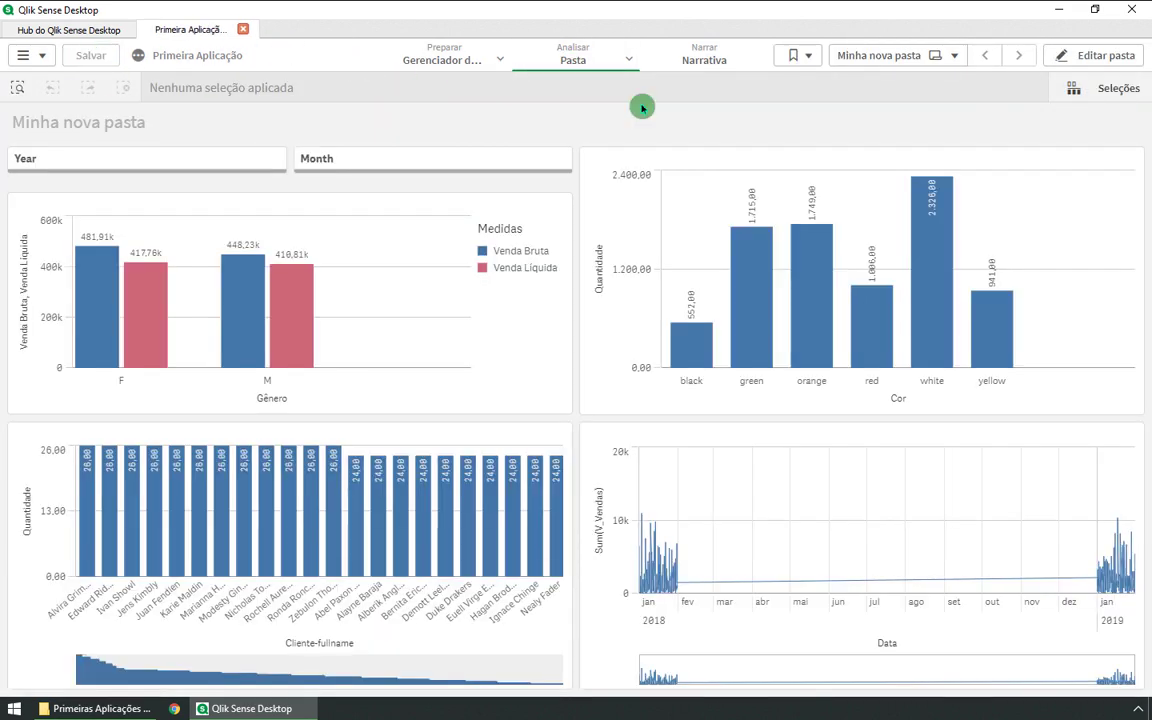
- Start editing the sheet Minha nova pasta and narrow the Cor bar chart to about half its width
left_click(1098, 57)
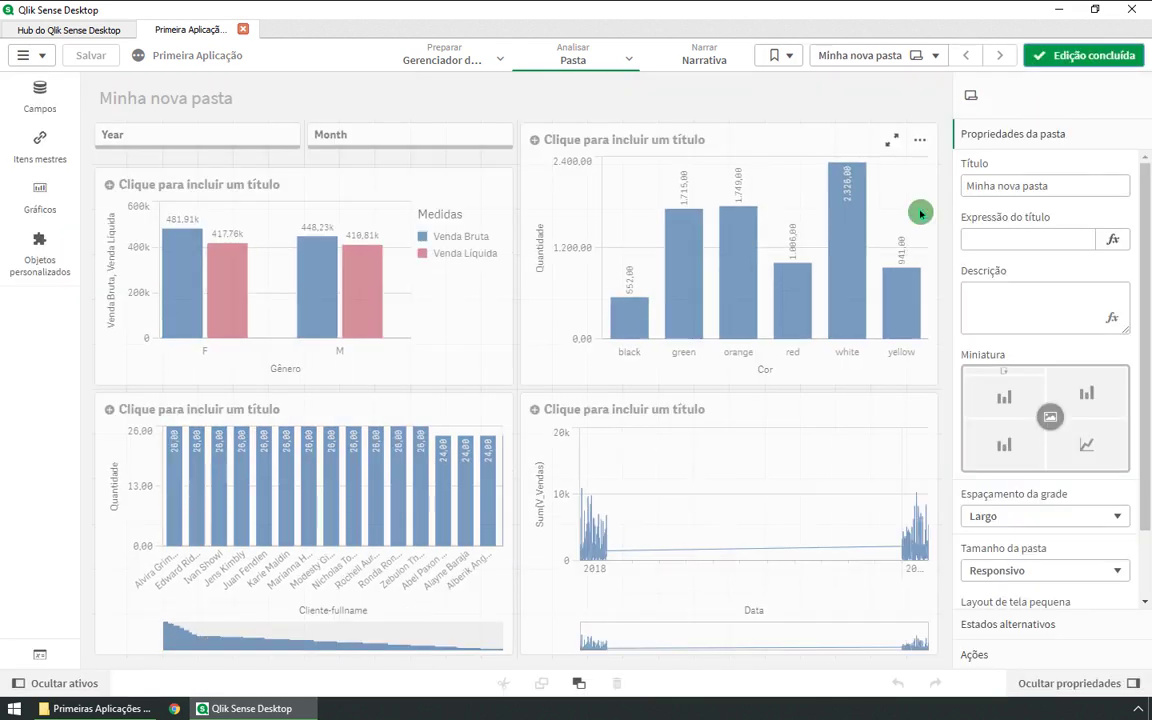
left_click(930, 258)
left_click_drag(939, 253, 720, 248)
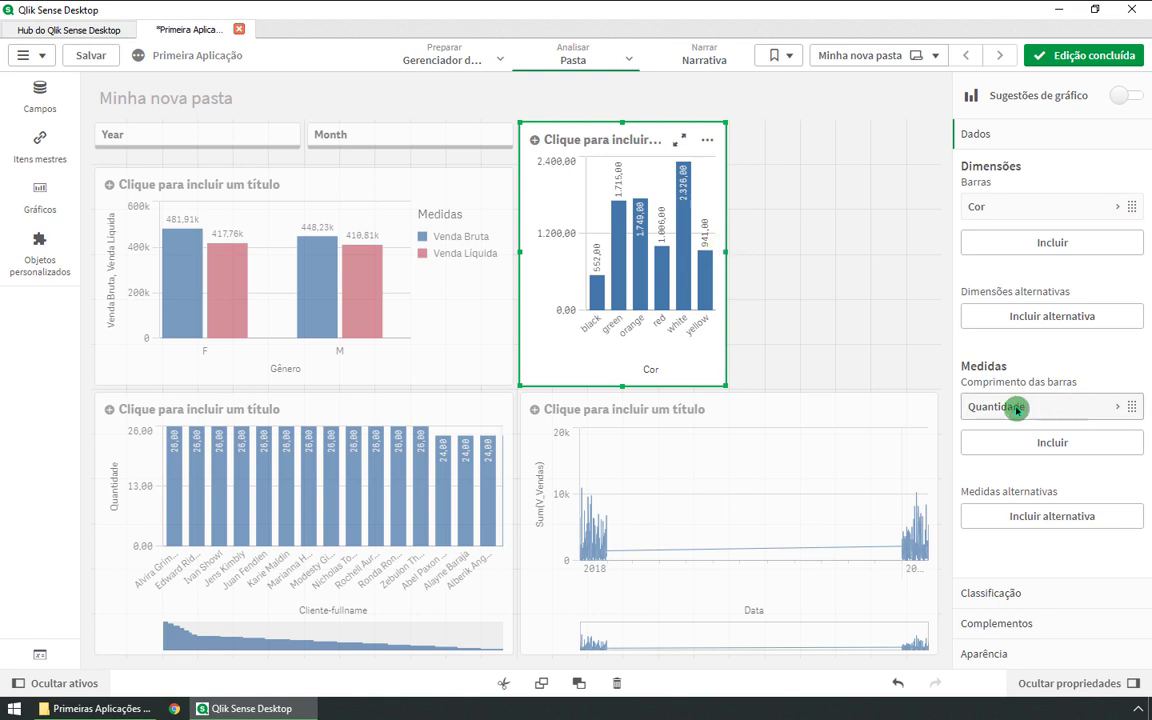
- Replace the Quantidade measure of the Cor bar chart with the sum of V_Vendas_Liq
right_click(1070, 406)
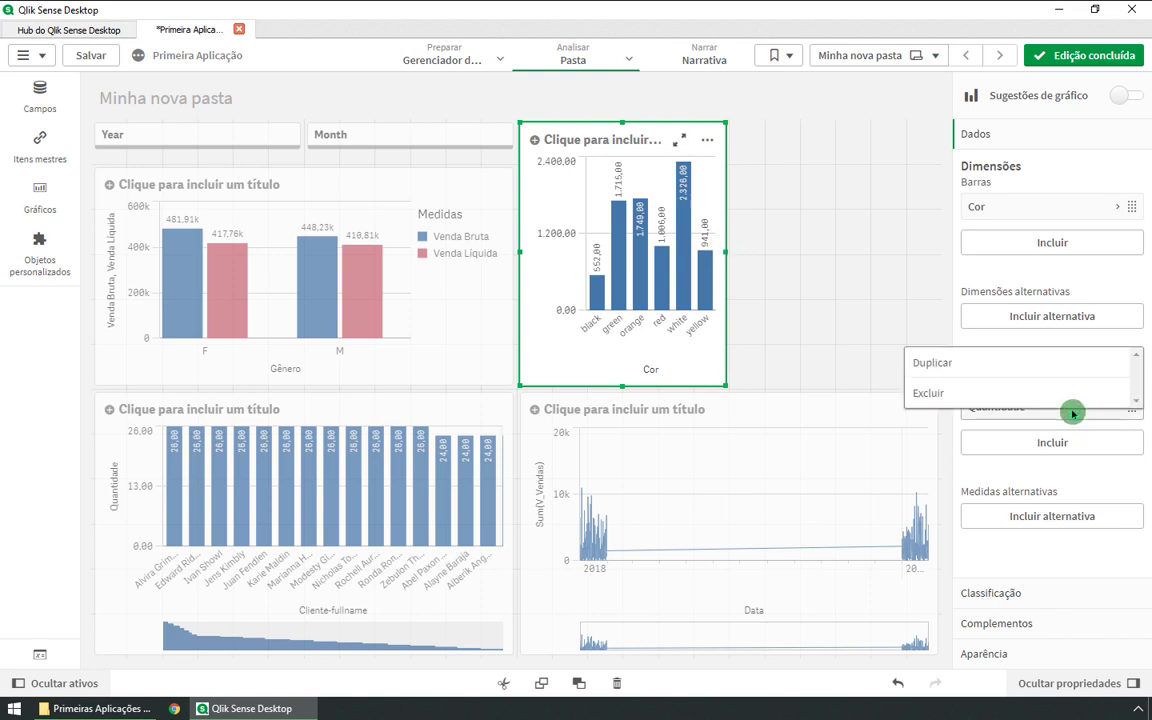
left_click(954, 394)
left_click(1008, 404)
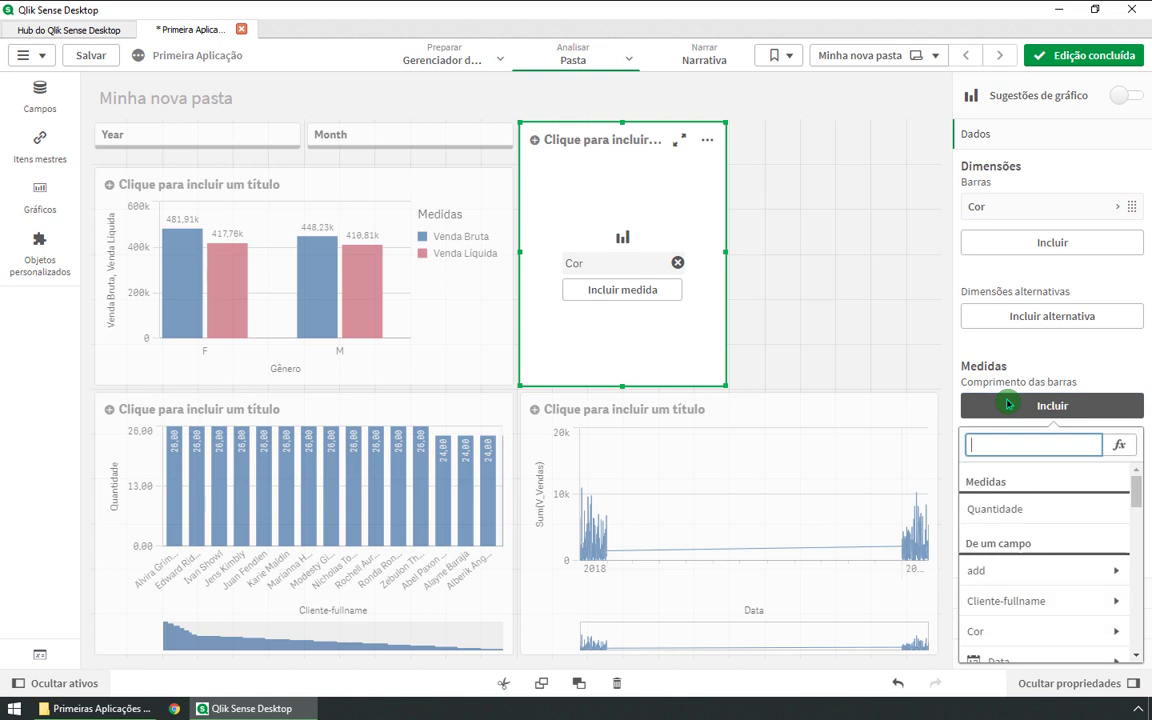
left_click_drag(1136, 492, 975, 617)
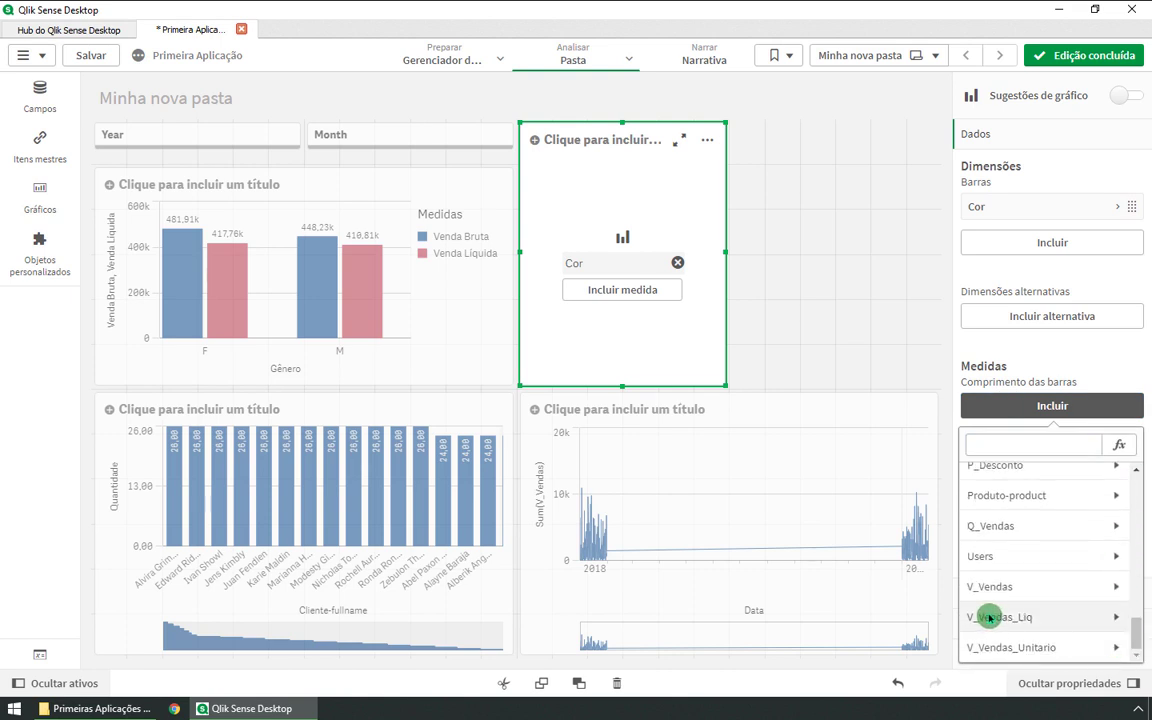
left_click(988, 618)
left_click(1034, 437)
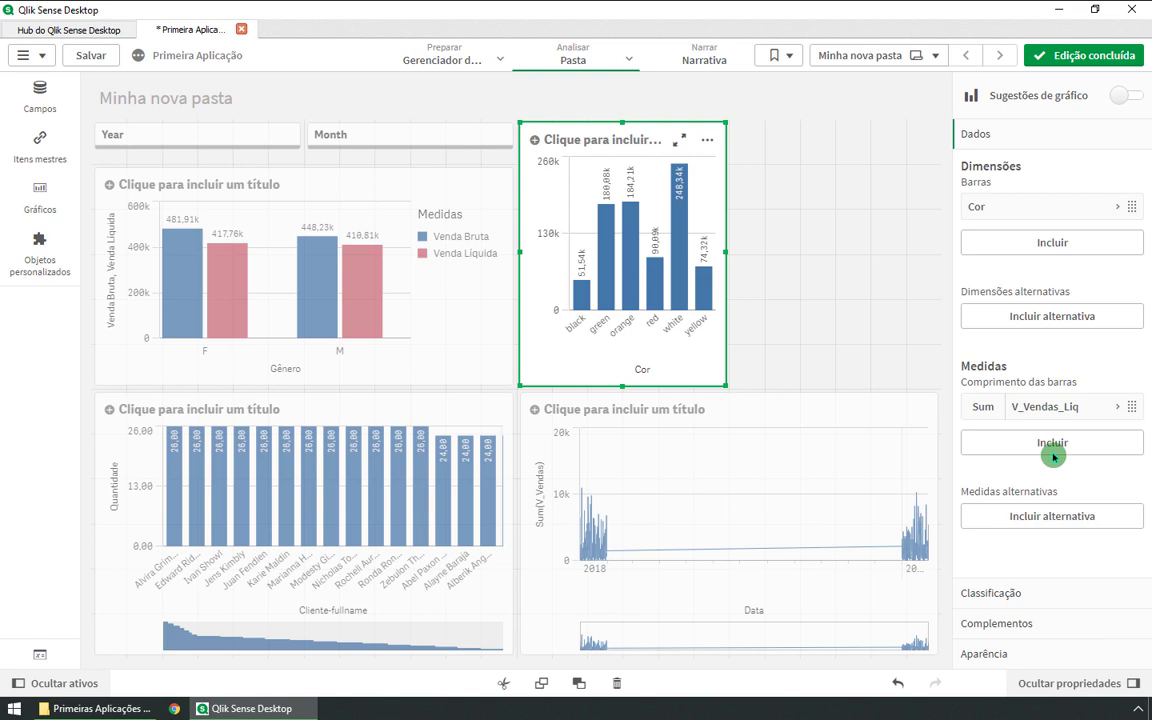
- Label the V_Vendas_Liq measure of the Cor bar chart Venda Líquida
left_click(1075, 406)
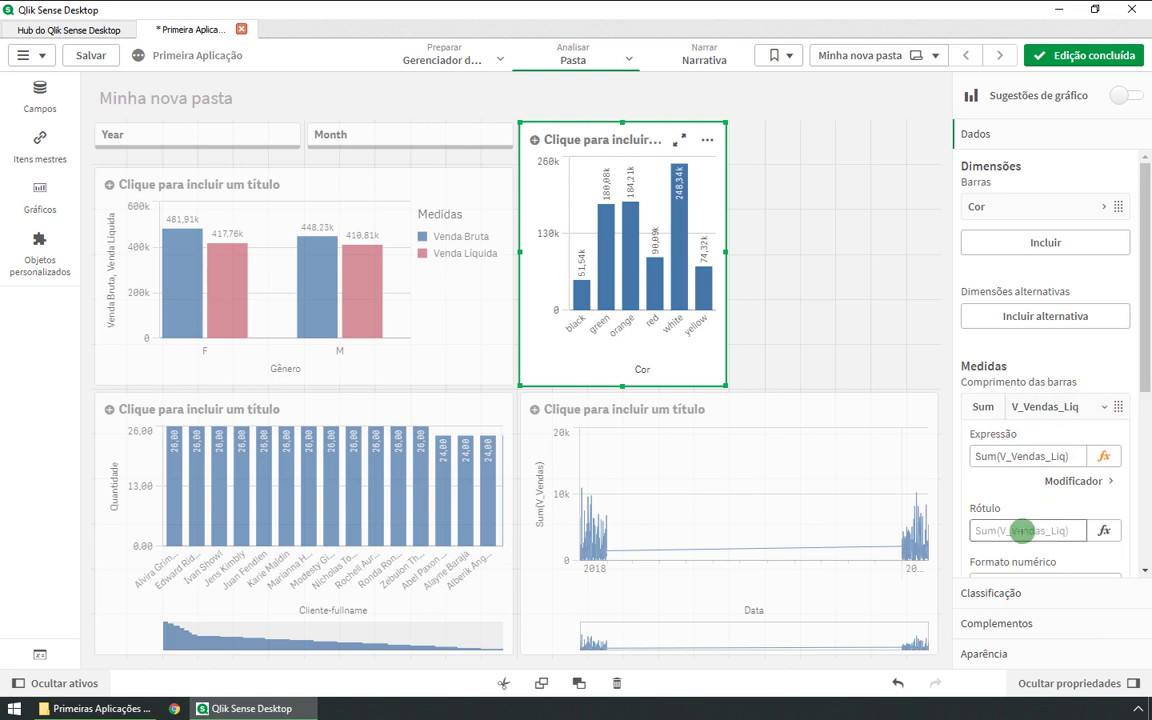
left_click(1021, 531)
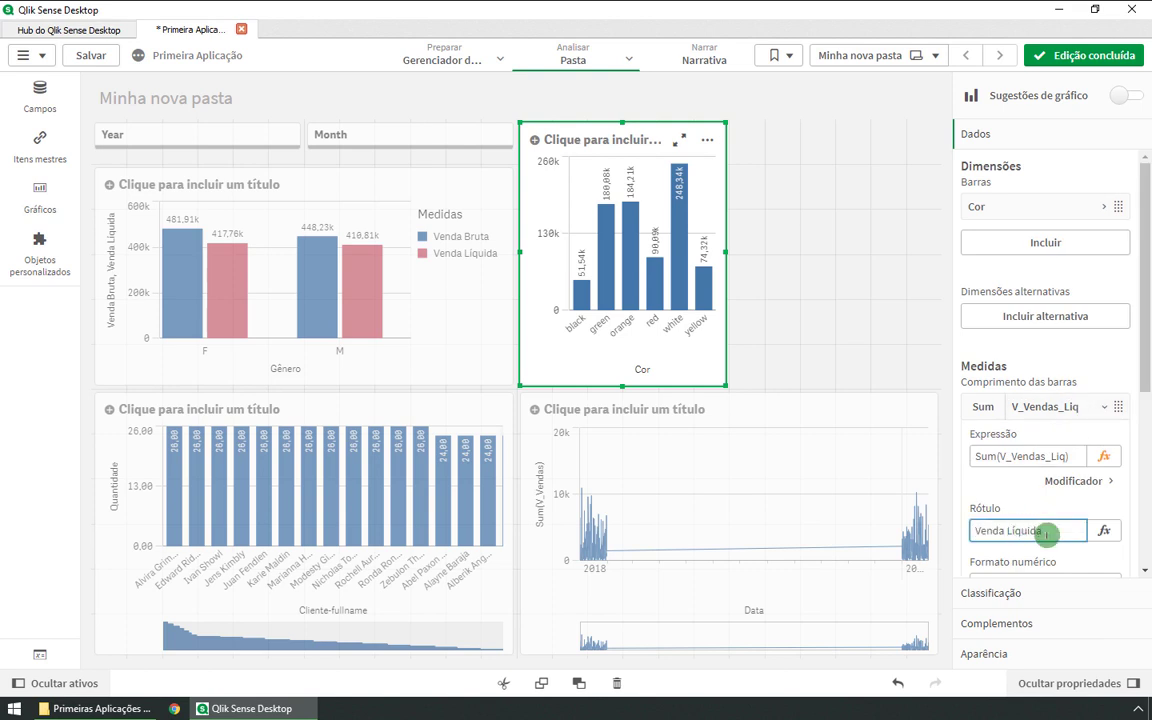
scroll(1055, 520, "down", 2)
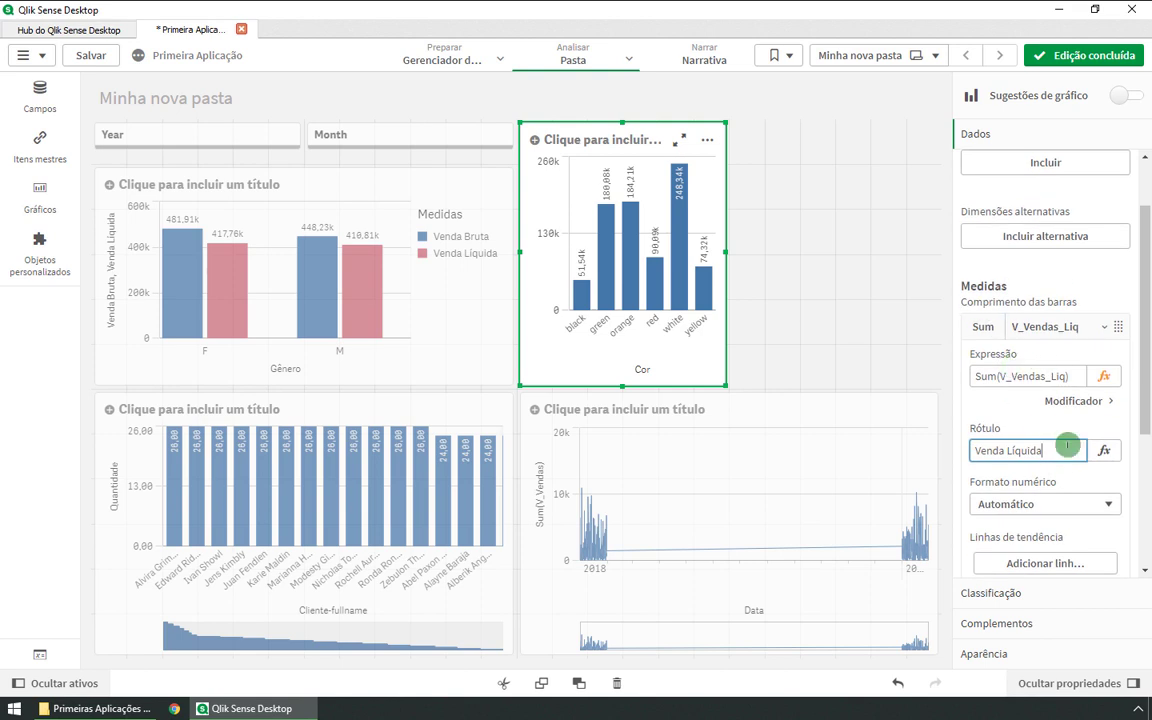
scroll(1067, 457, "down", 2)
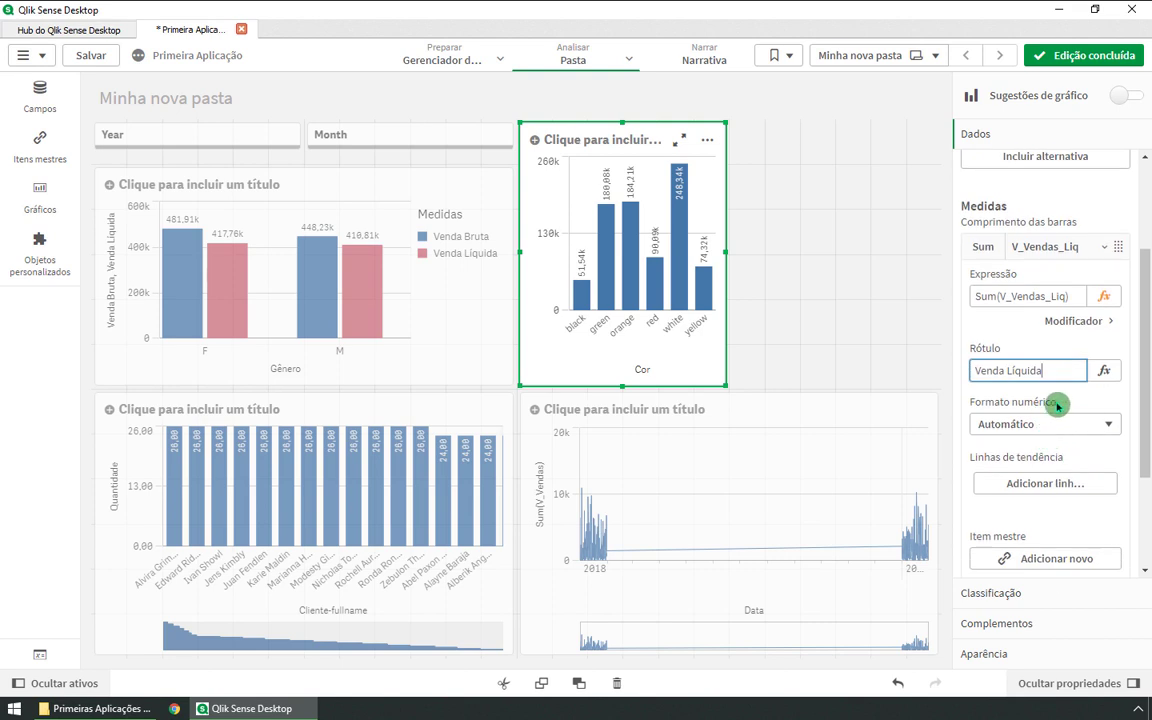
left_click(1013, 259)
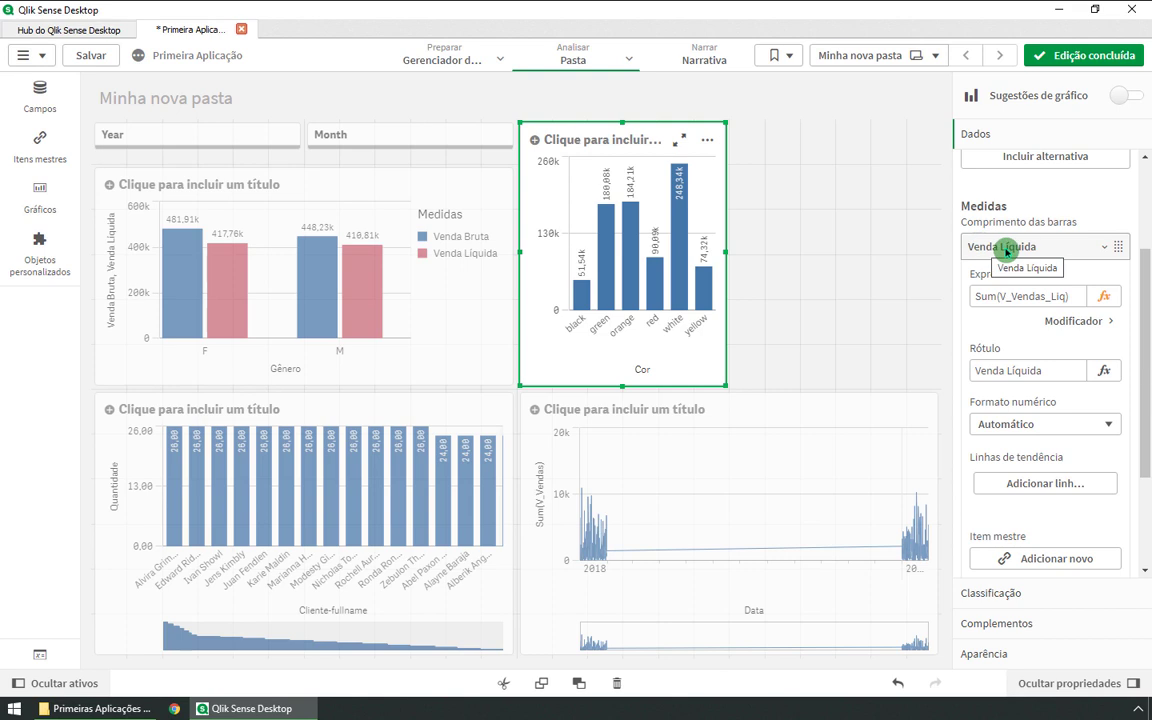
- Start a new master measure from Venda Líquida with the description "São valores de venda, excluindo as movimentações canceladas."
scroll(1054, 506, "down", 2)
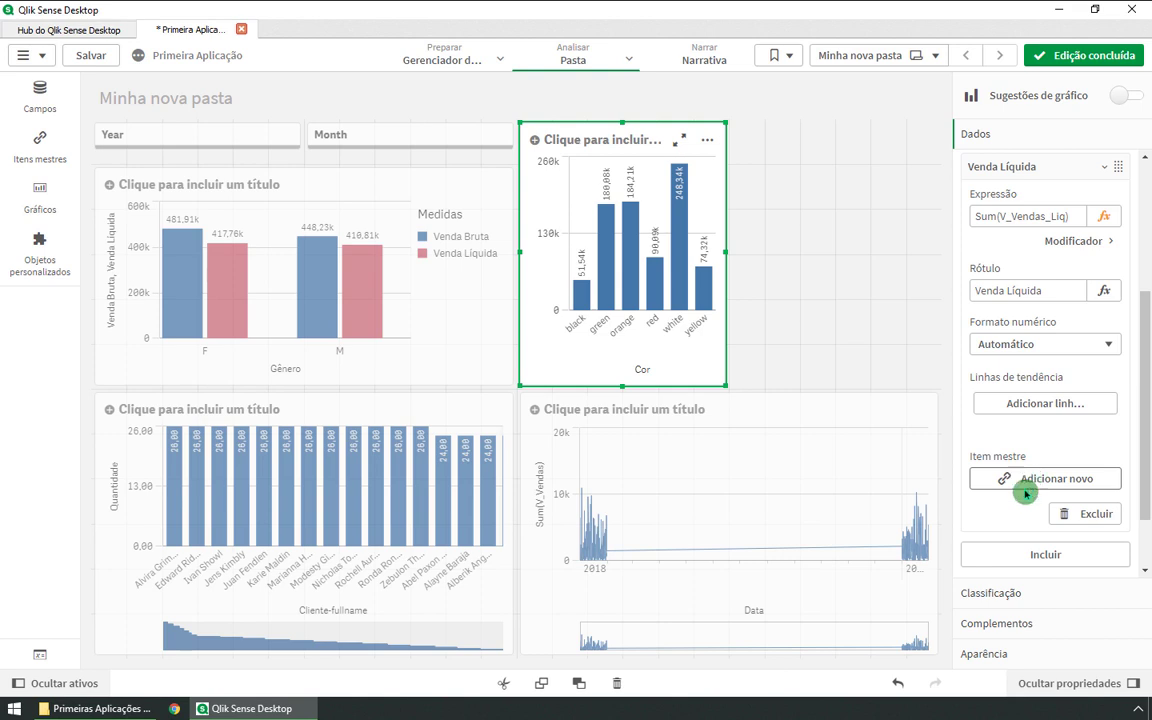
left_click(1047, 480)
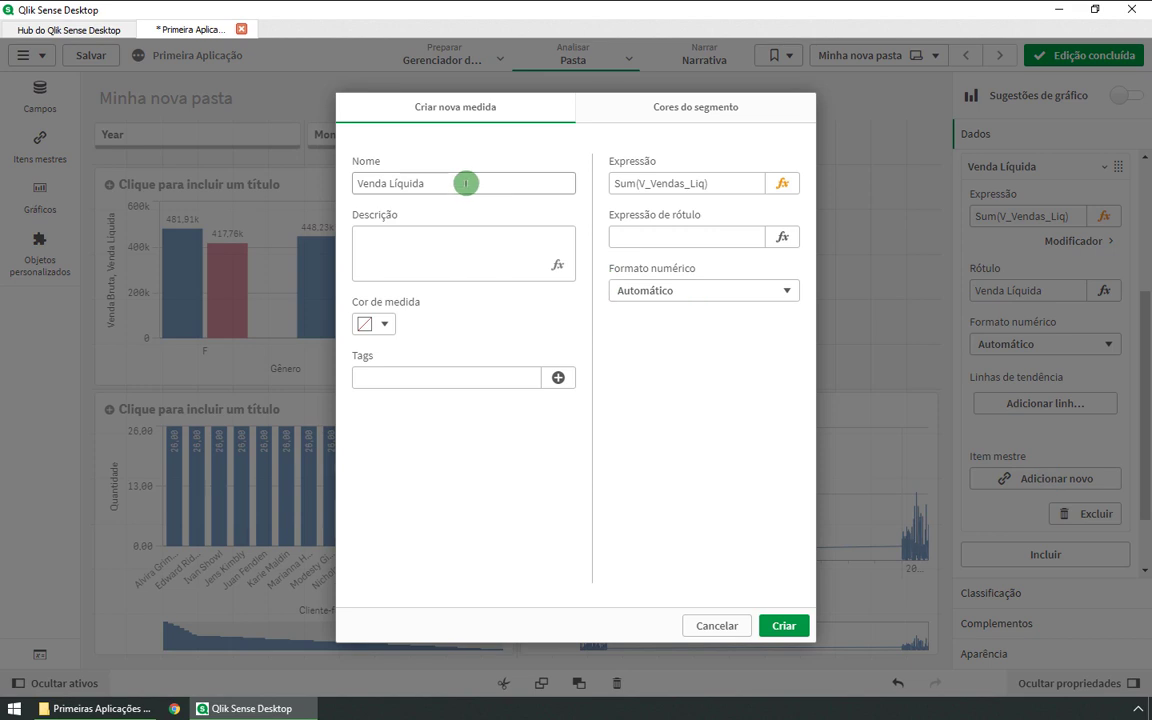
left_click_drag(465, 183, 330, 185)
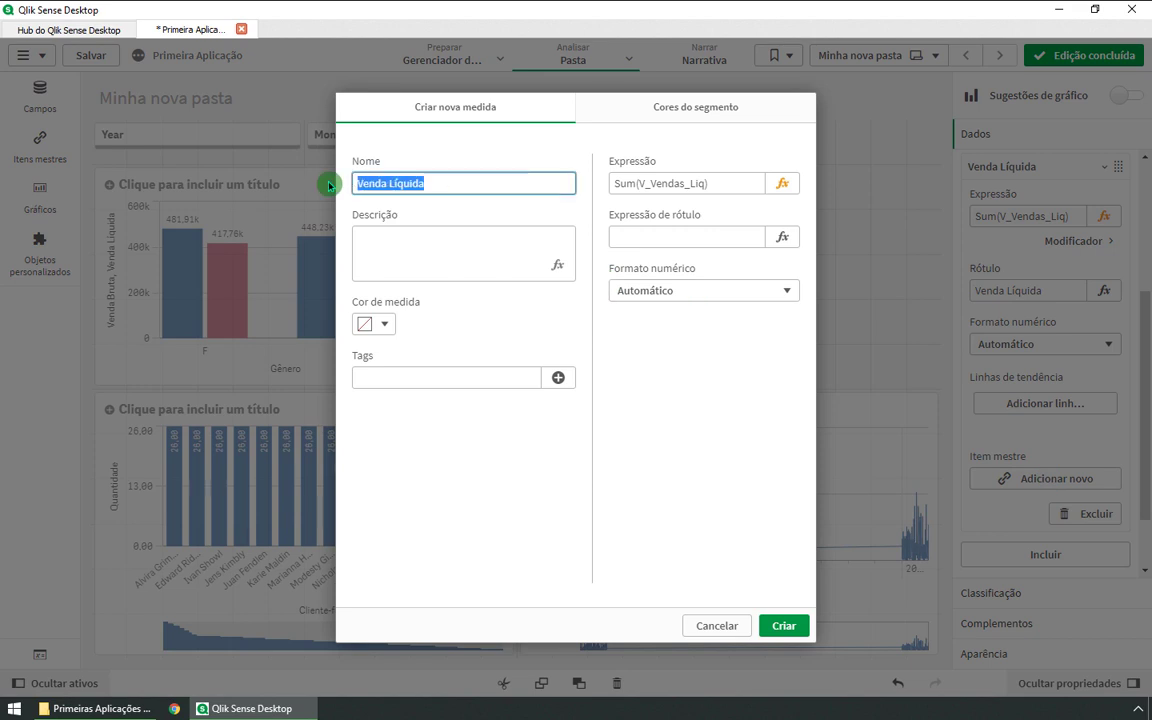
left_click_drag(712, 183, 604, 184)
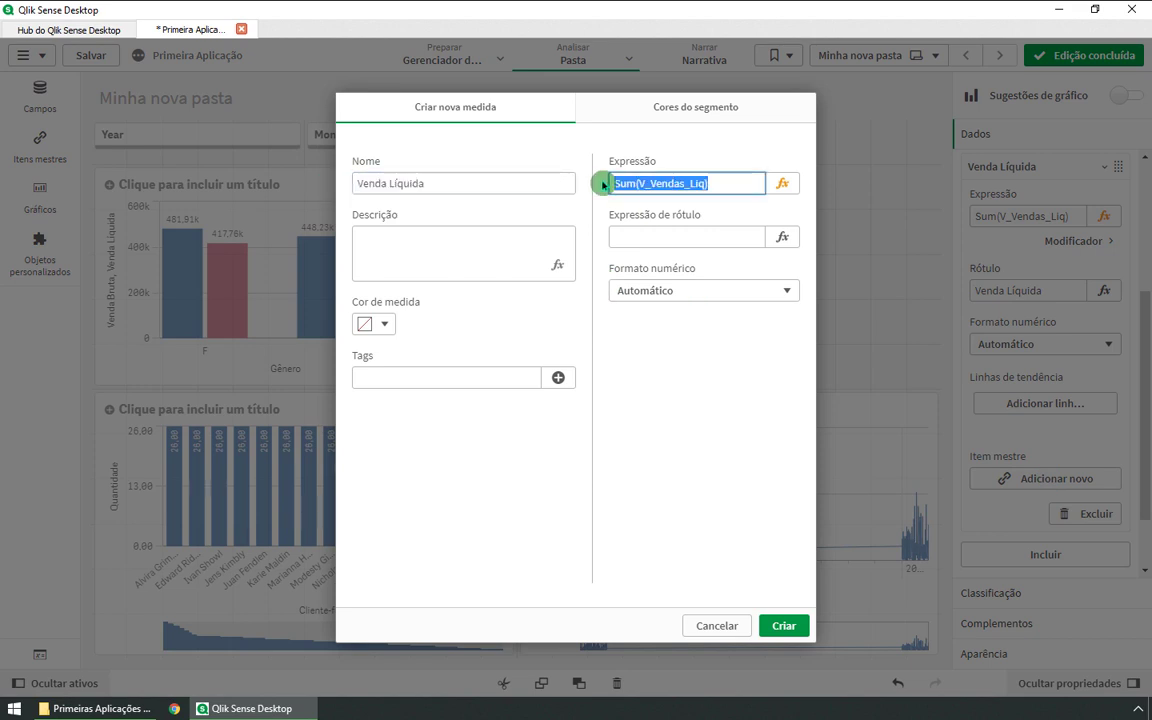
left_click(483, 249)
left_click(658, 237)
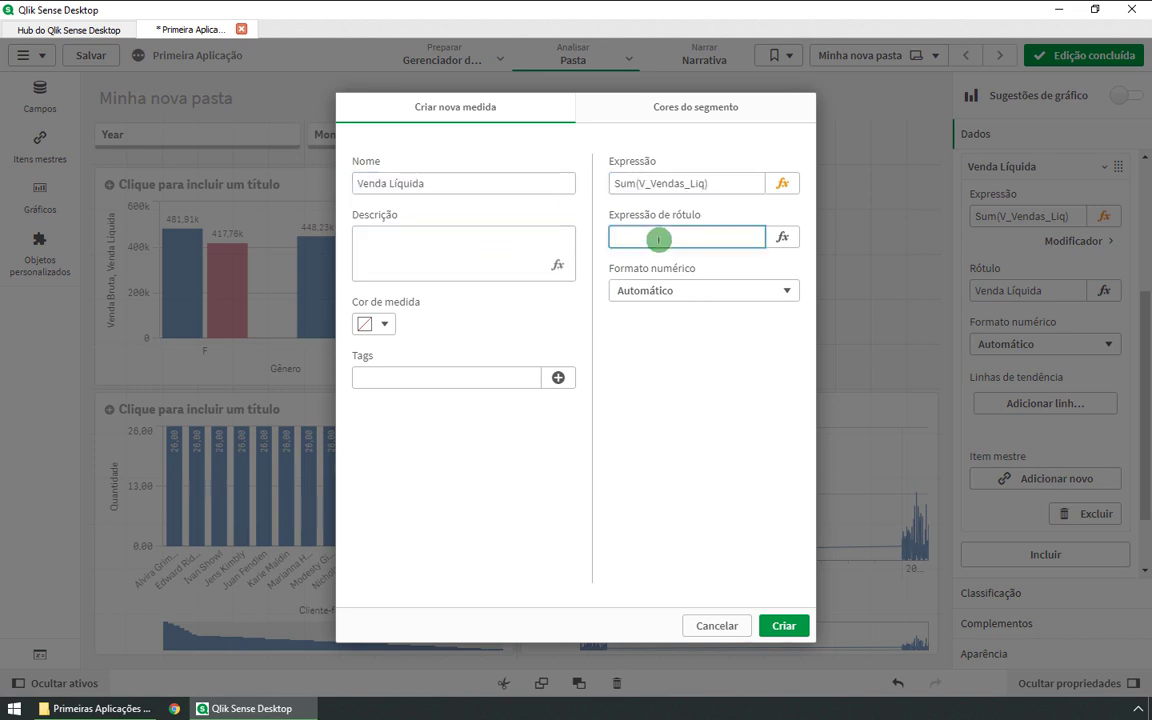
left_click(466, 245)
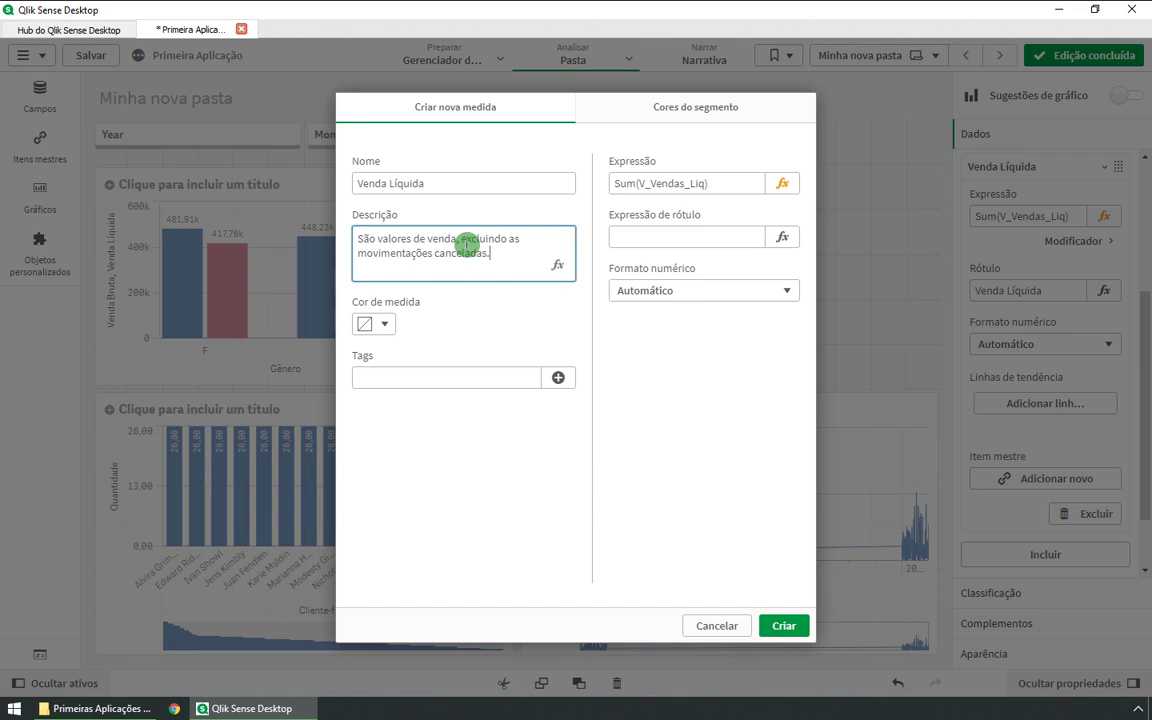
- Set the master measure's label expression to ='Receitas' and create the measure
left_click(695, 236)
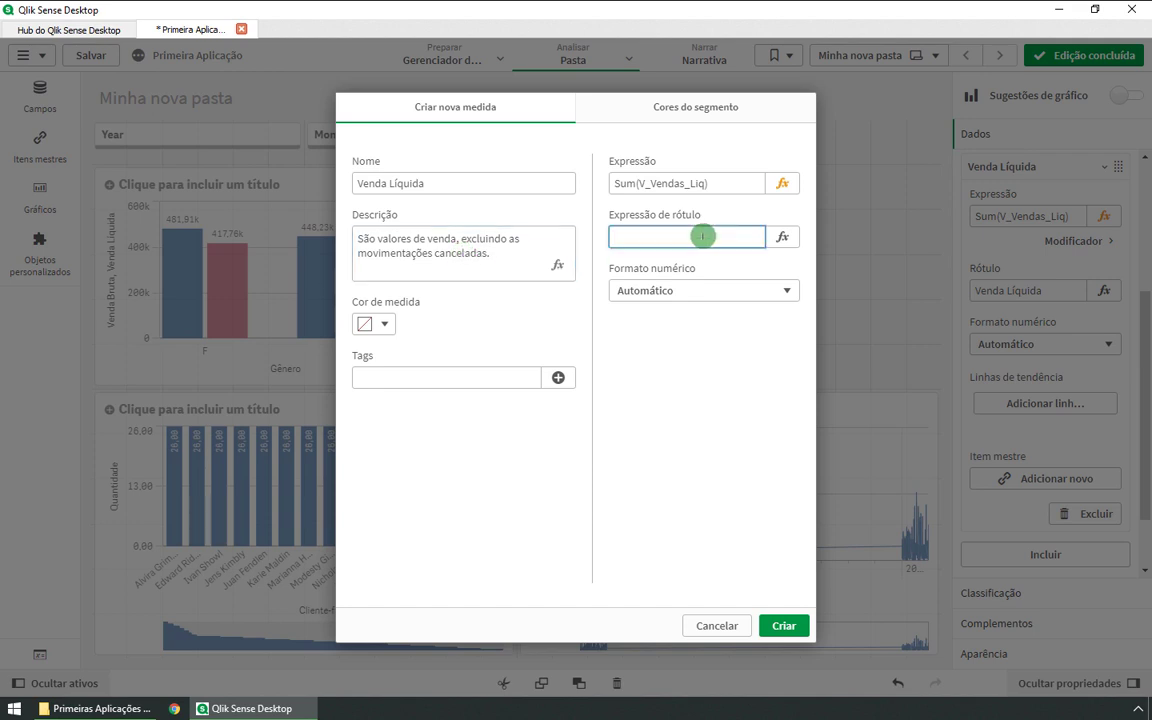
left_click_drag(437, 182, 284, 186)
left_click(648, 236)
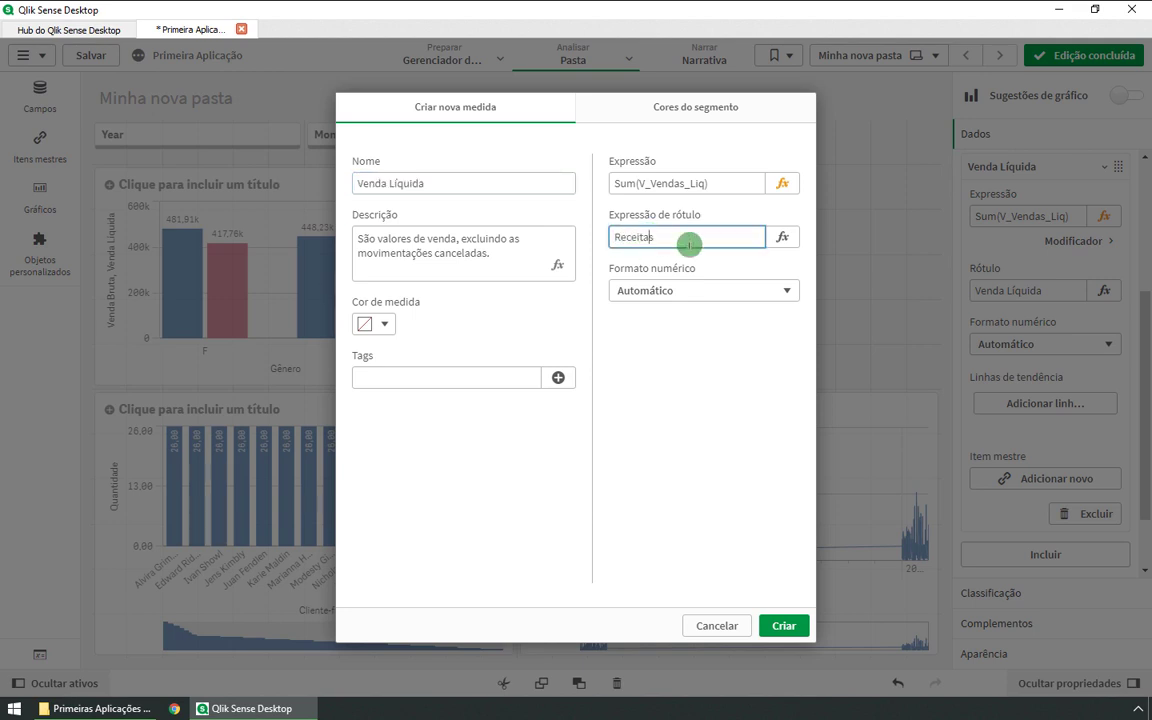
left_click_drag(660, 236, 589, 254)
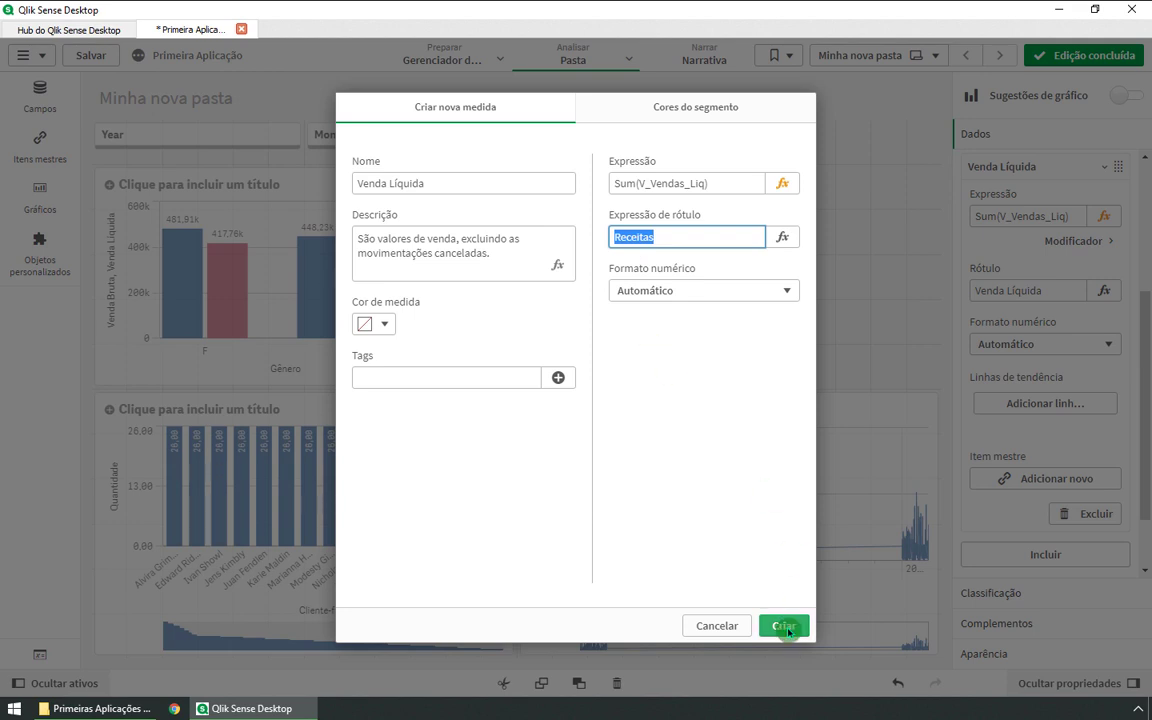
left_click(787, 630)
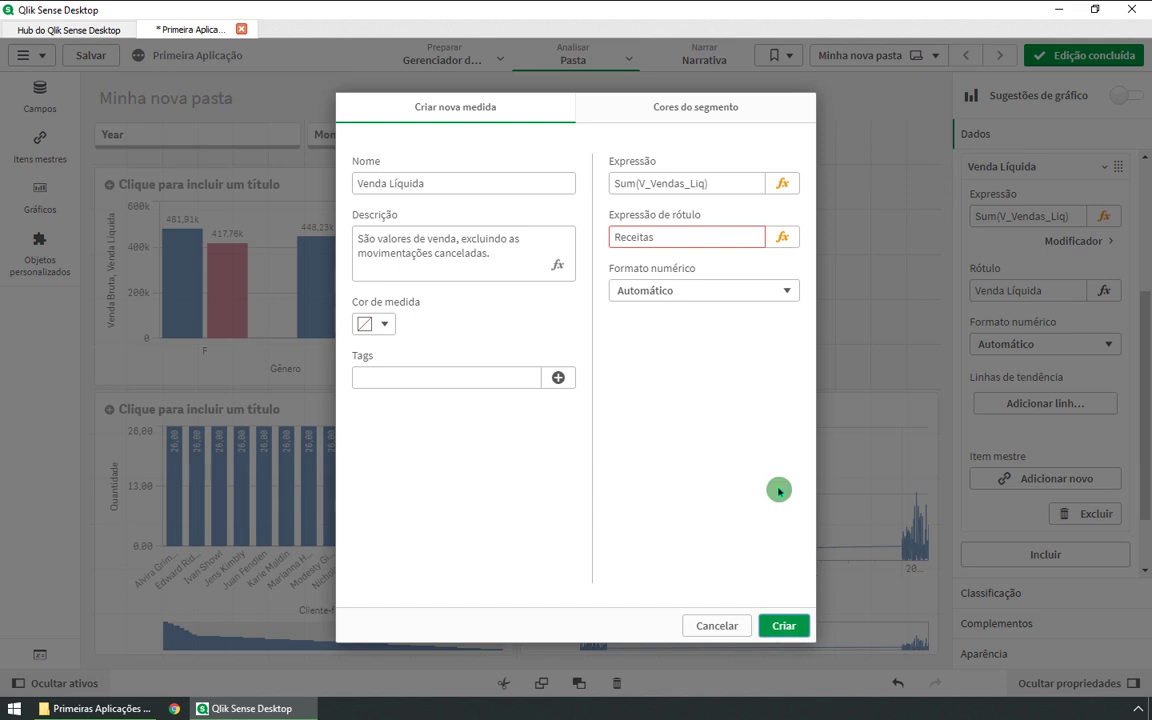
double_click(676, 237)
left_click(693, 238)
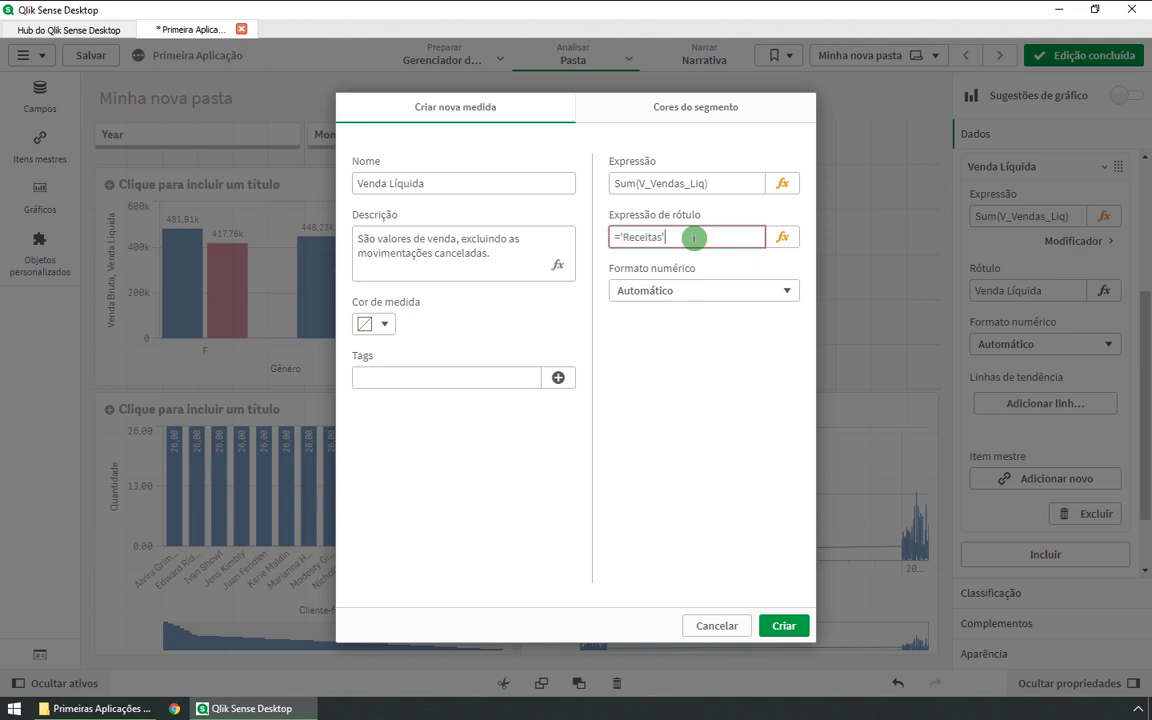
left_click(783, 625)
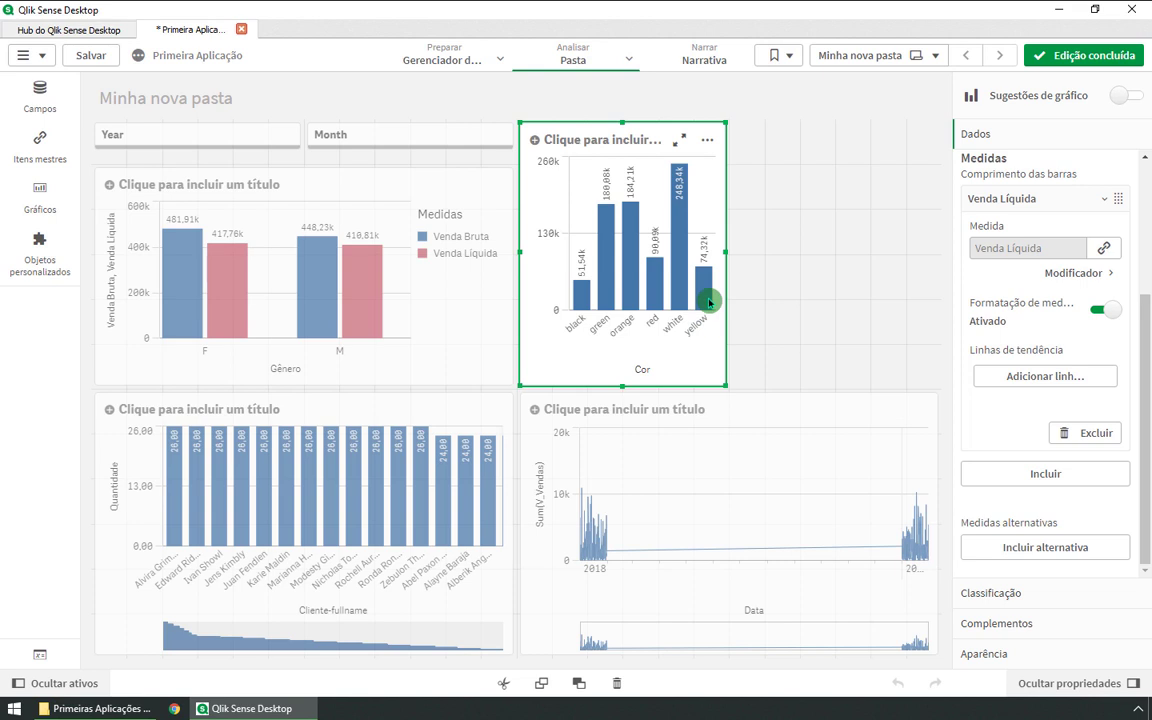
- Review the details of the Venda Líquida master measure, including its full description, expression and label expression
left_click(800, 262)
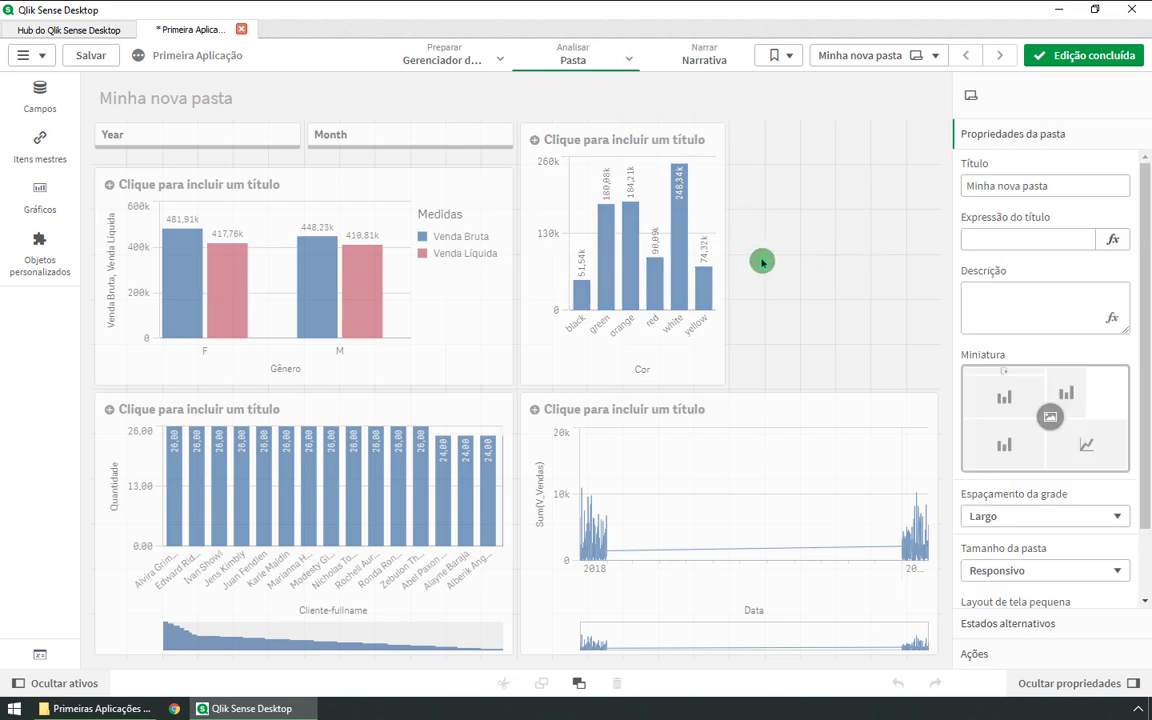
left_click(30, 148)
left_click(112, 150)
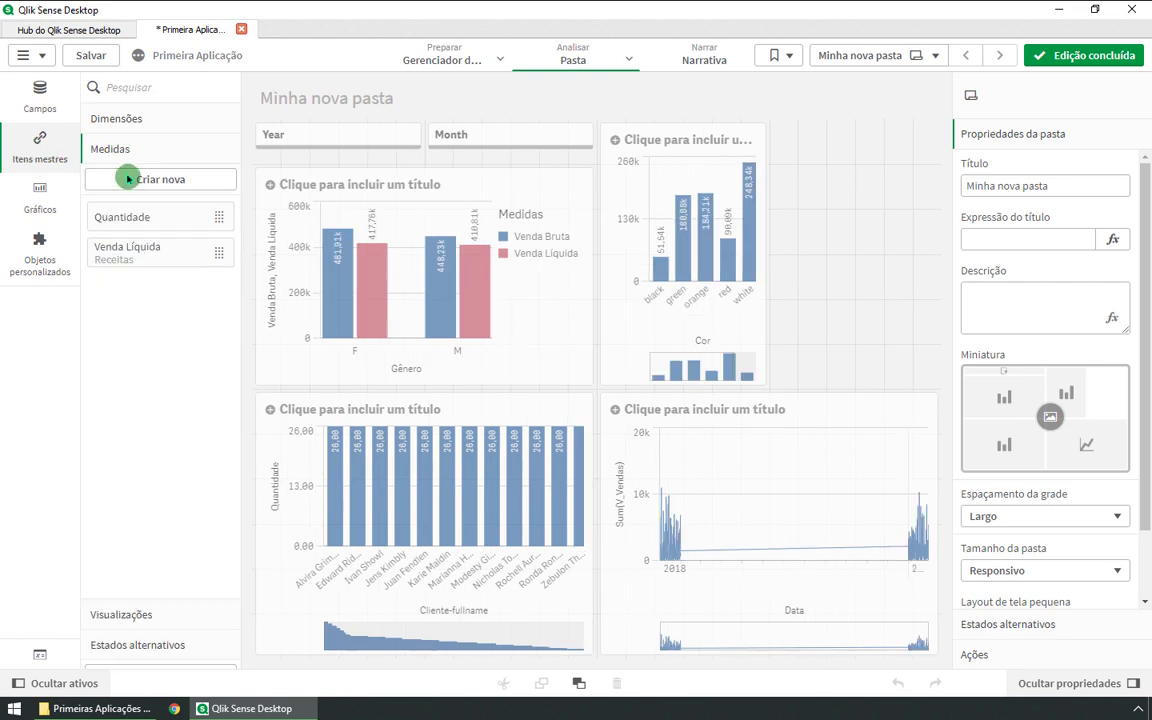
left_click(150, 252)
left_click(155, 307)
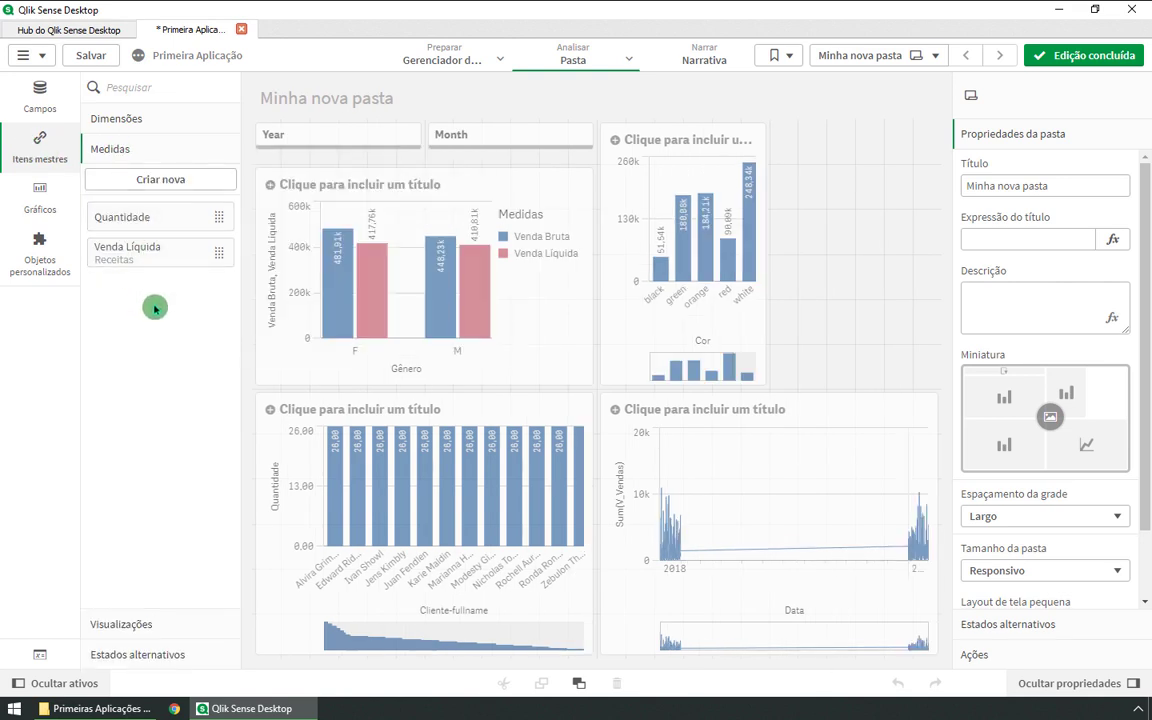
left_click(168, 260)
left_click_drag(332, 222, 254, 223)
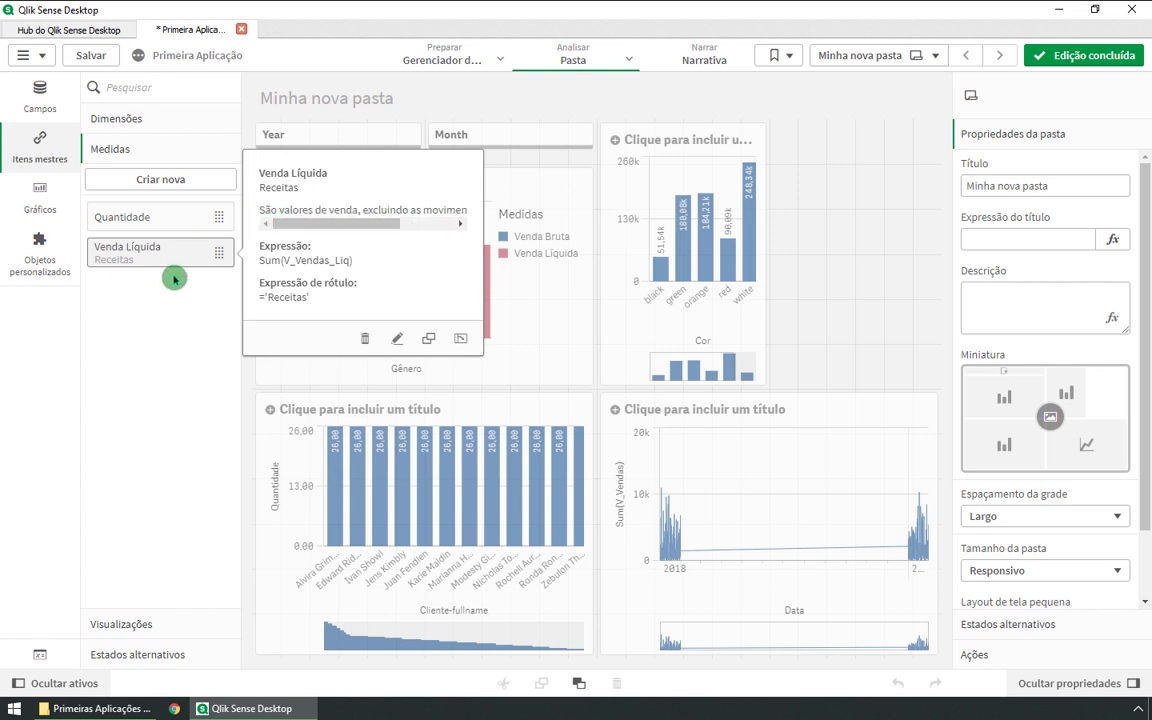
left_click(143, 314)
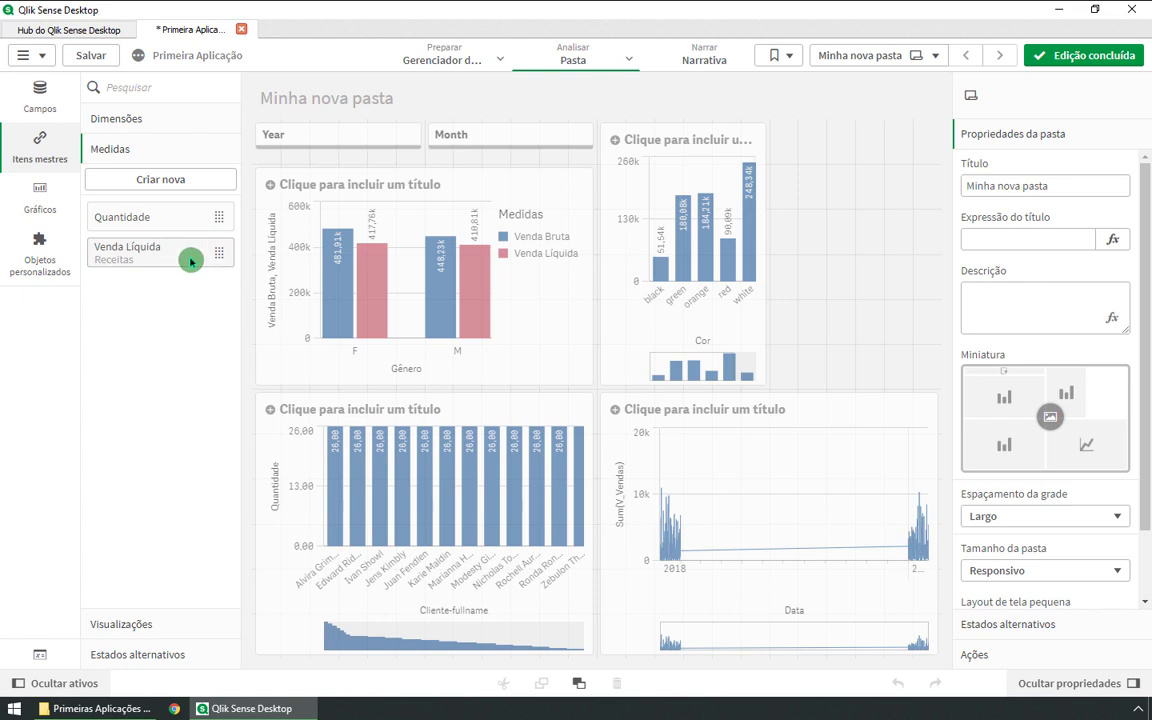
- Add a bar chart to the empty area beside the Cor chart, using the Venda Líquida master measure
left_click(45, 203)
left_click_drag(126, 232, 864, 252)
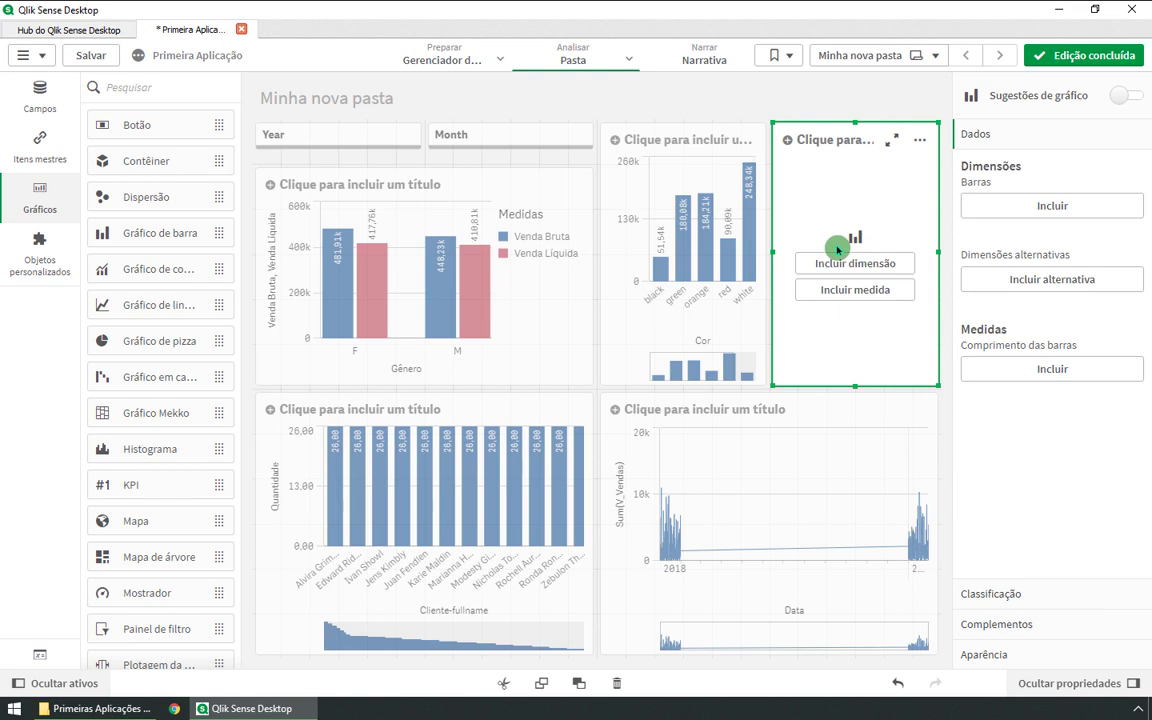
left_click(37, 148)
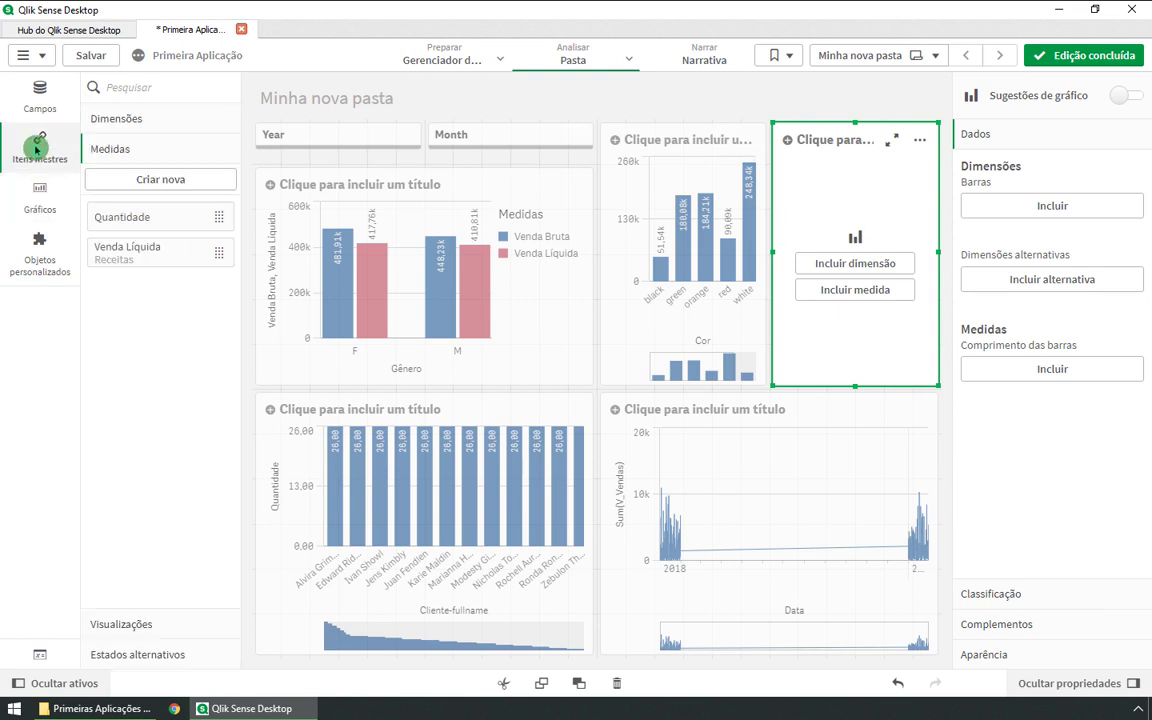
left_click_drag(113, 252, 866, 259)
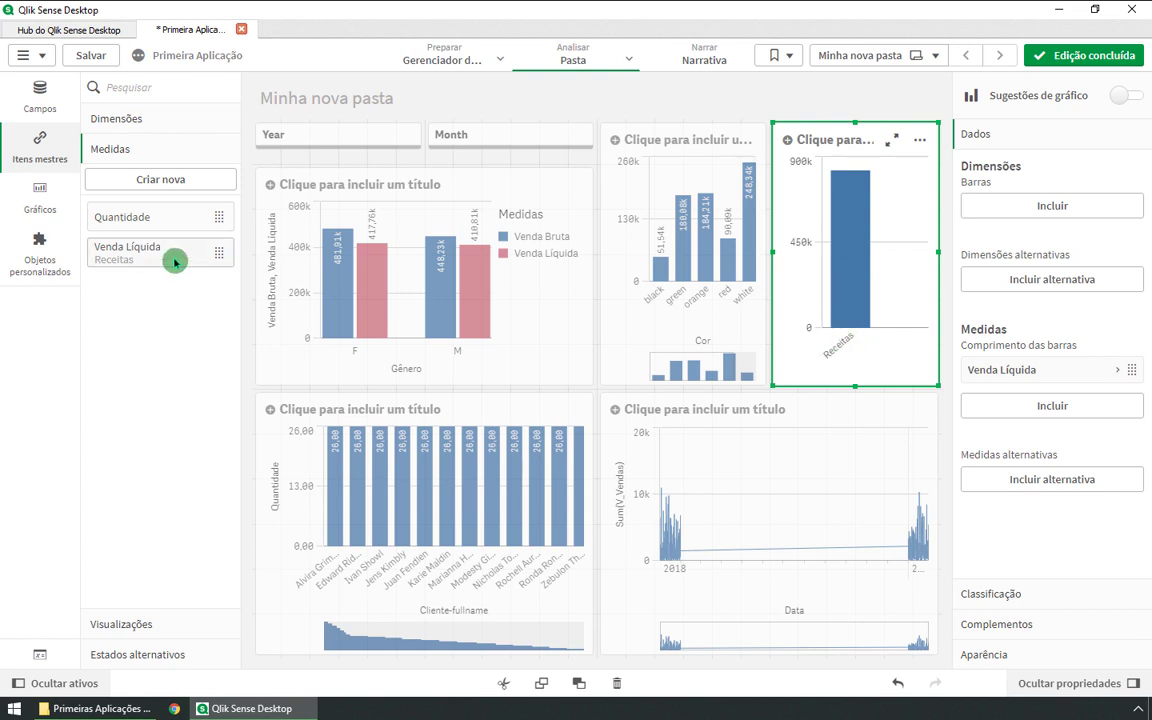
- Clear the label expression of the Venda Líquida master measure and save the measure
left_click(126, 254)
left_click(397, 338)
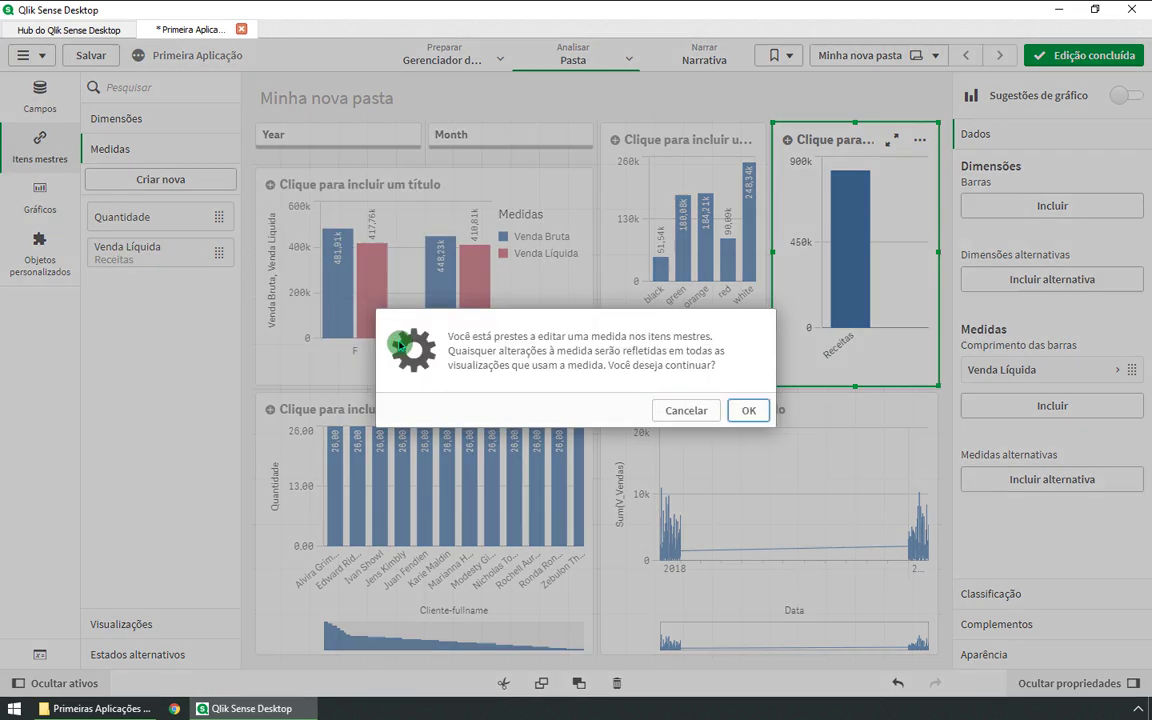
left_click(748, 412)
triple_click(681, 237)
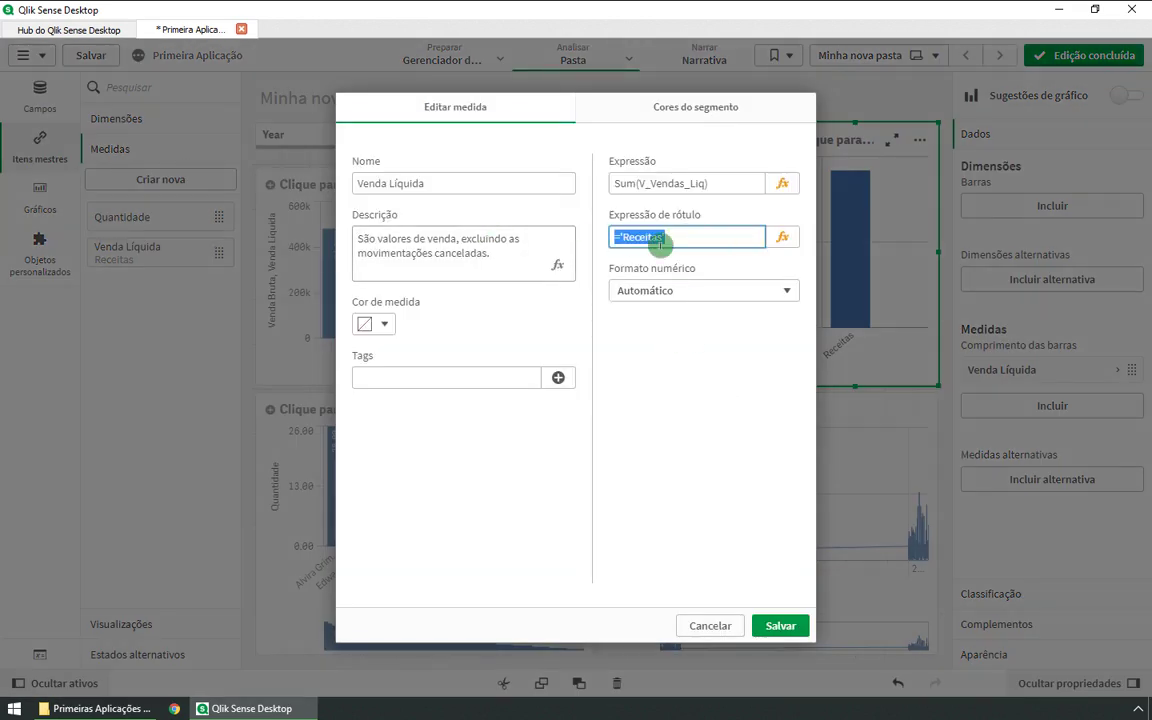
left_click_drag(688, 238, 597, 237)
left_click(709, 239)
left_click_drag(709, 239, 522, 239)
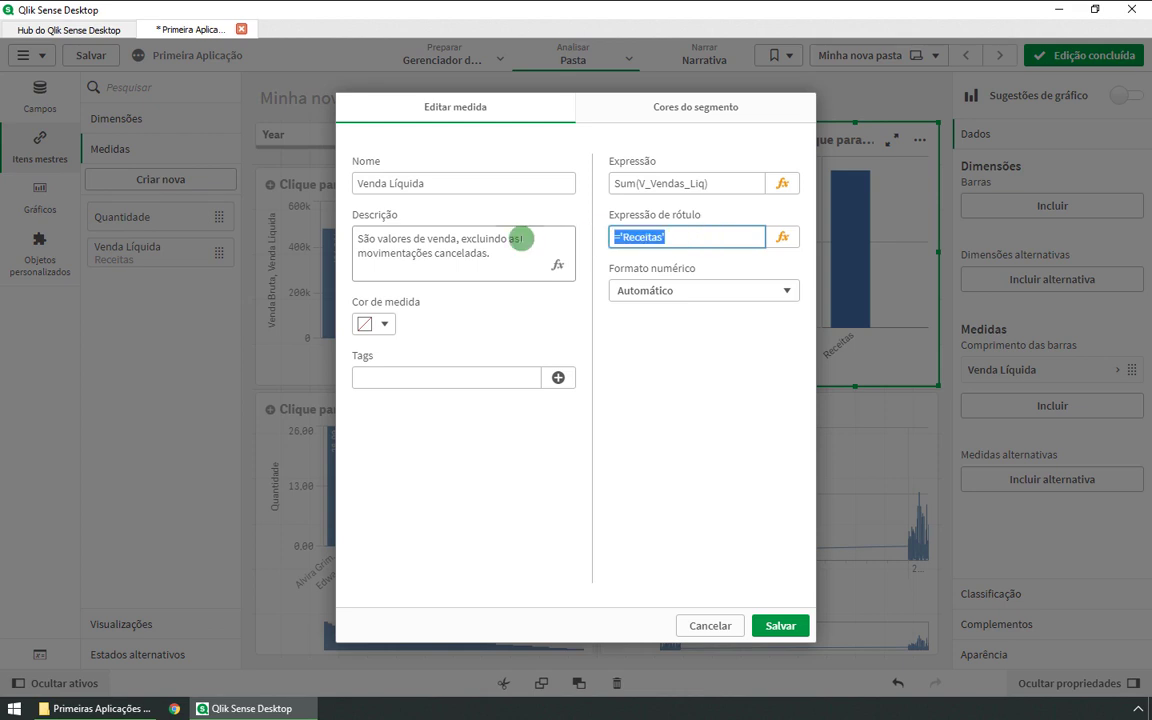
key("BackSpace")
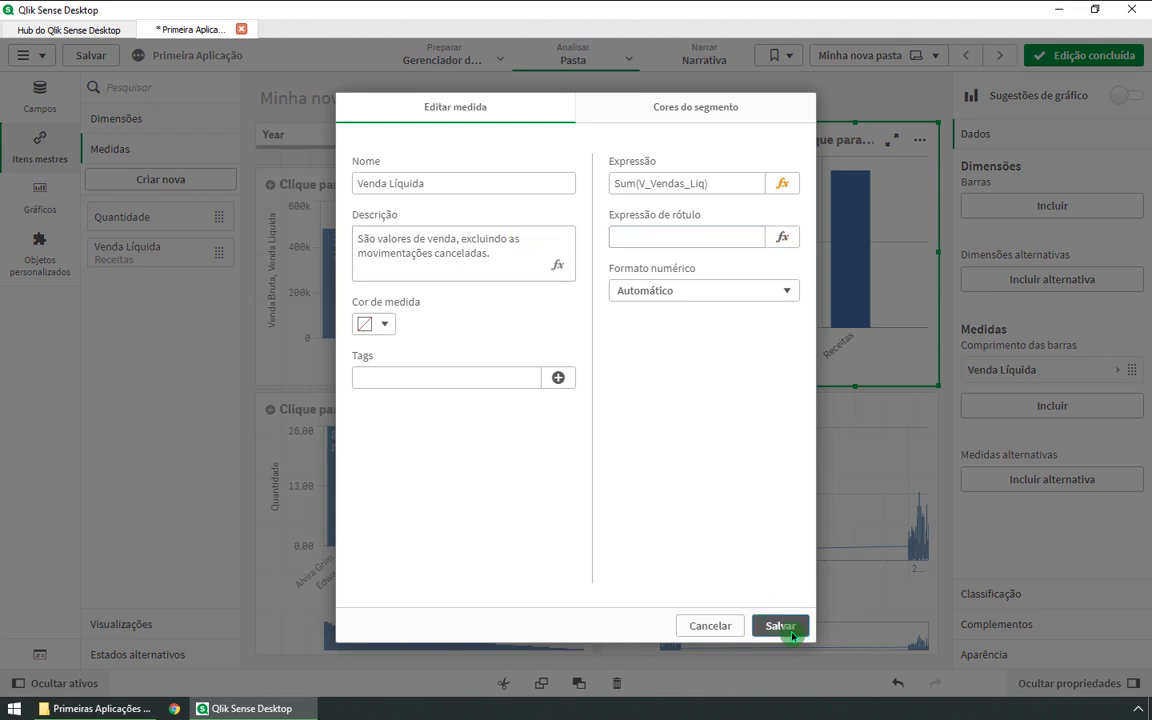
left_click(782, 626)
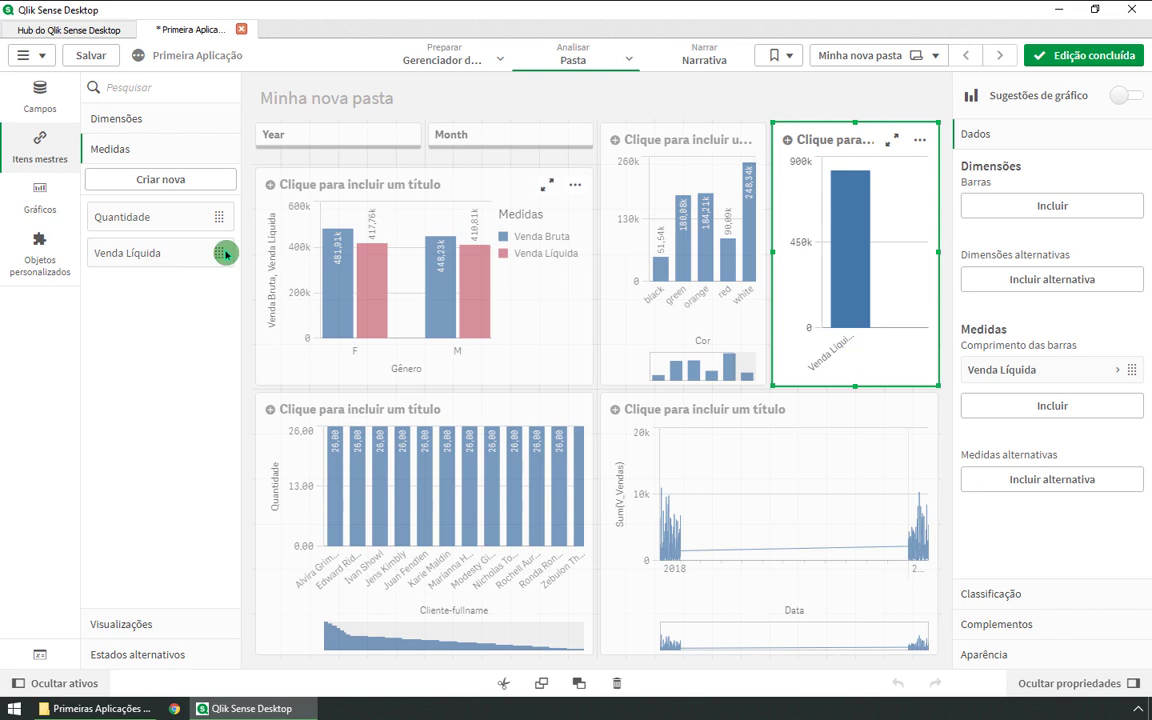
- Set the Venda Líquida master measure's label expression to ='Receitas' and save the measure
left_click(155, 252)
left_click(391, 313)
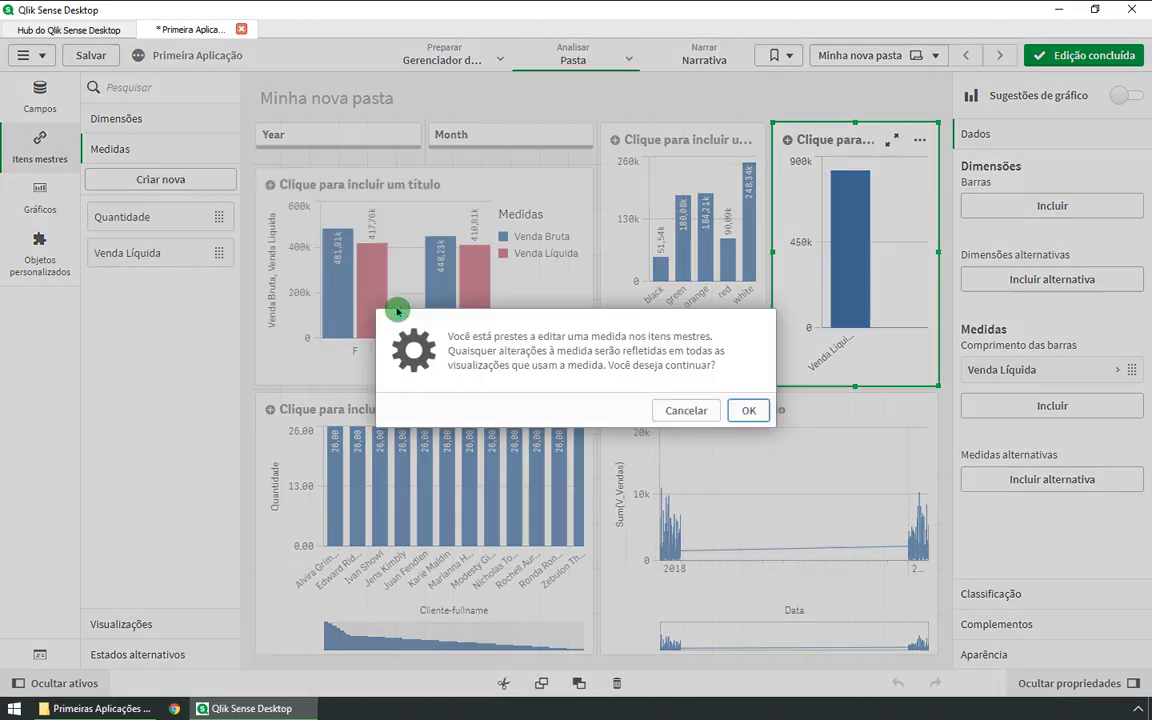
left_click(743, 412)
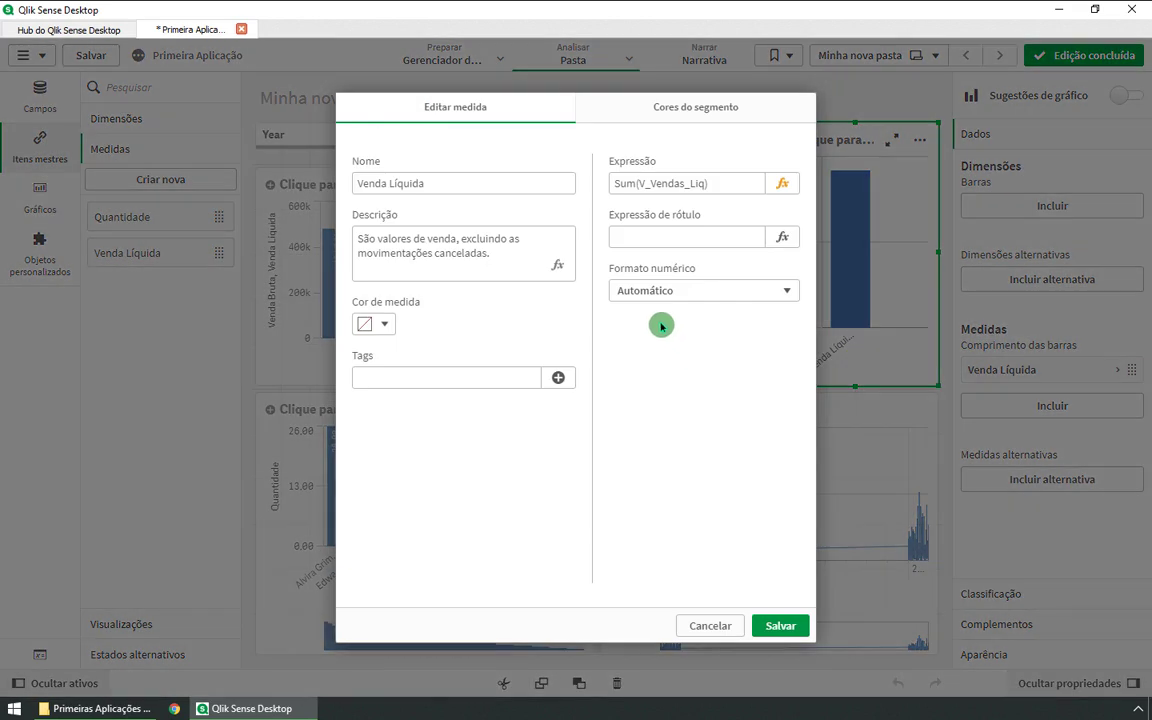
left_click(652, 236)
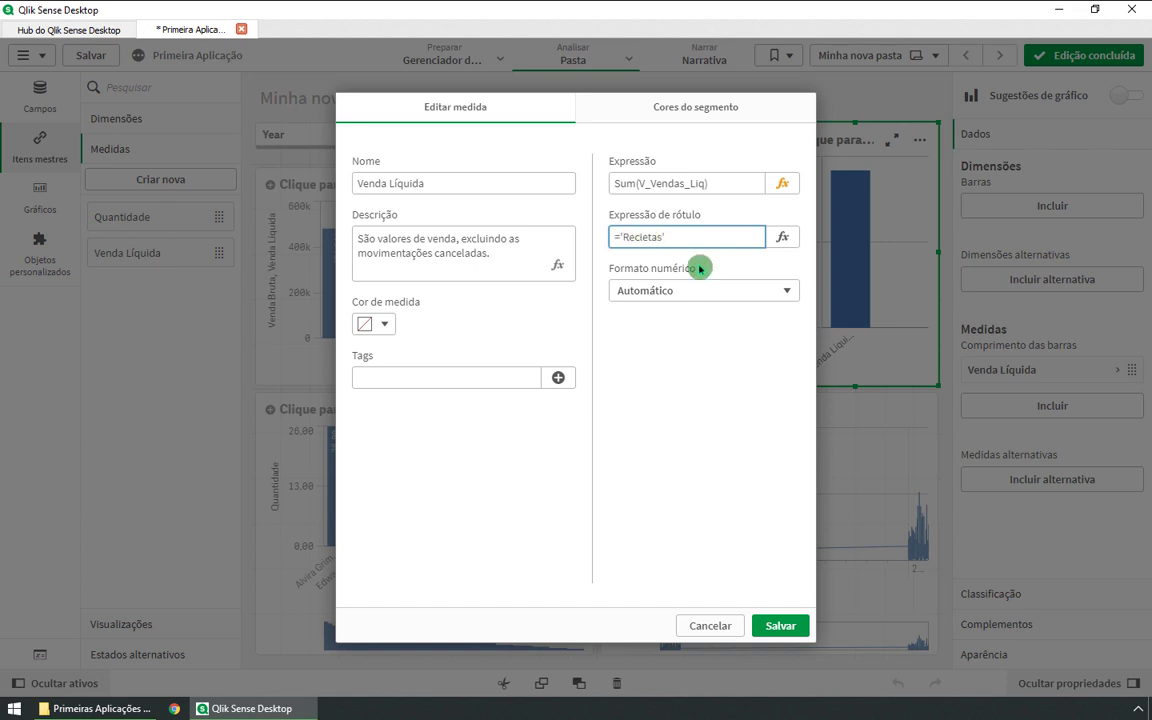
left_click(647, 237)
type("e")
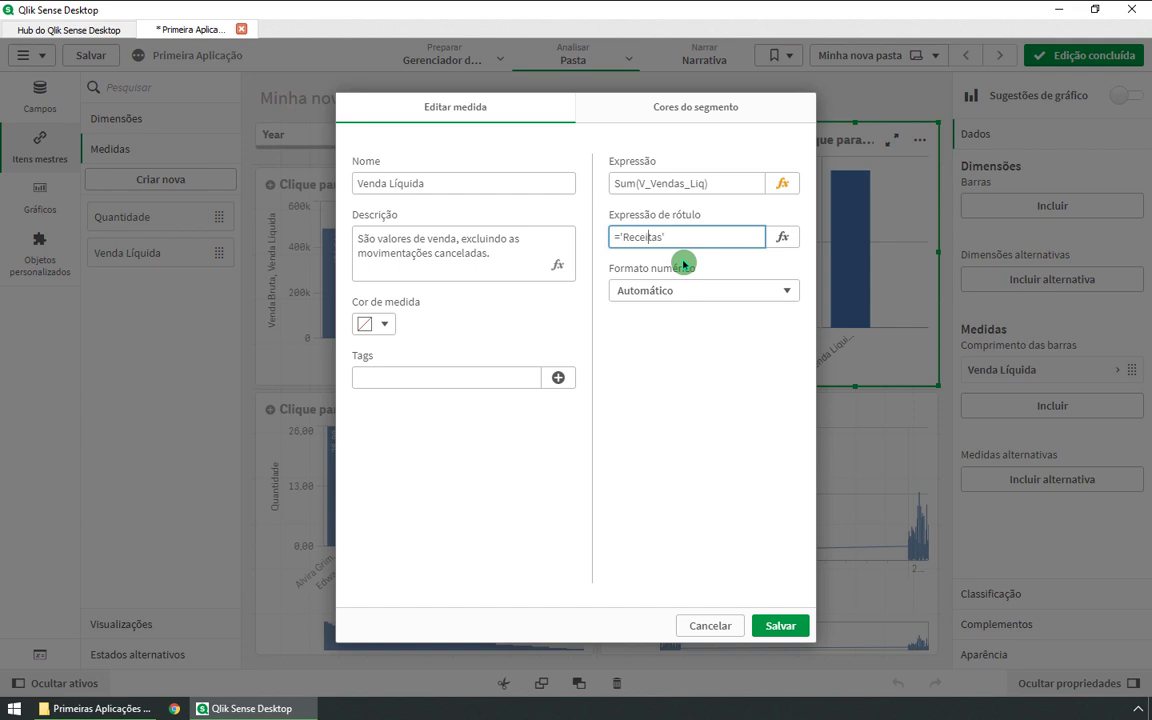
left_click(778, 625)
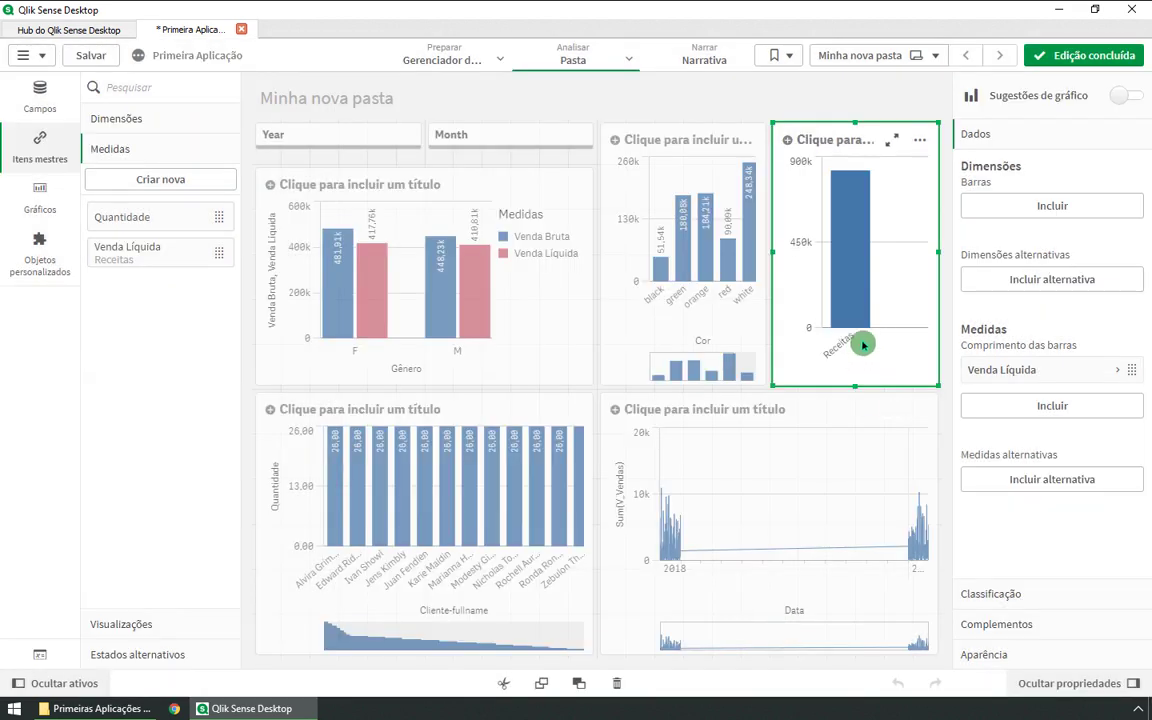
- Add Faixa de Preço as the dimension of the new Venda Líquida bar chart
left_click(1003, 207)
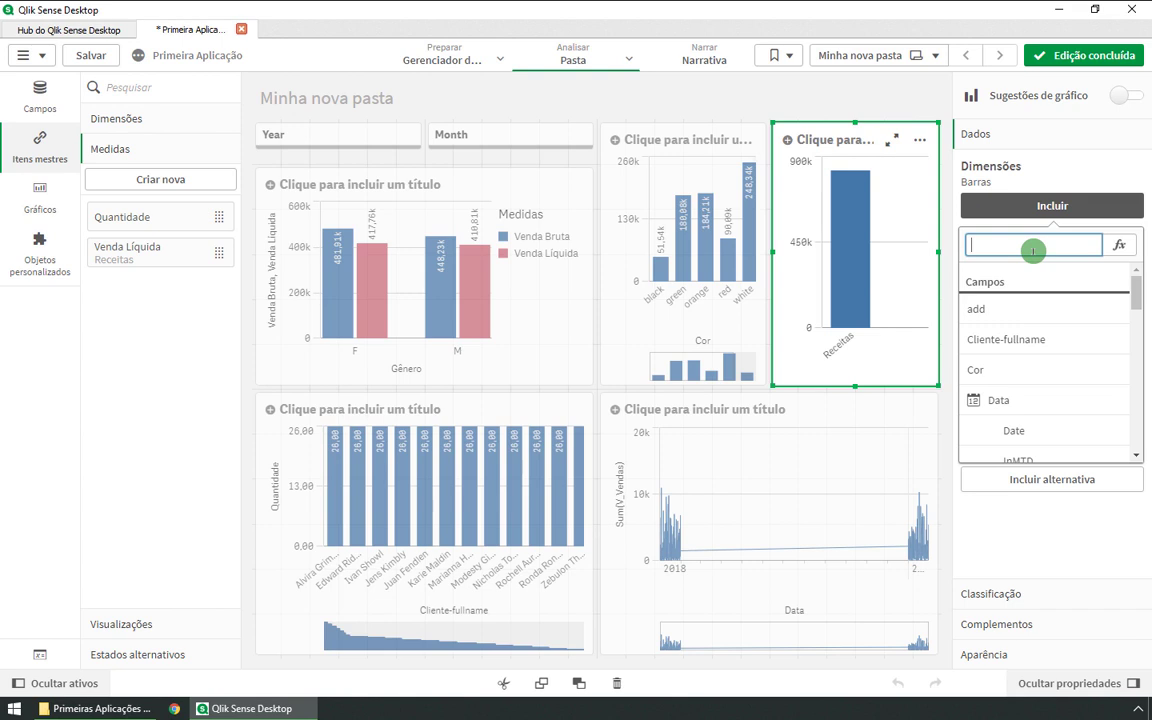
type("fa")
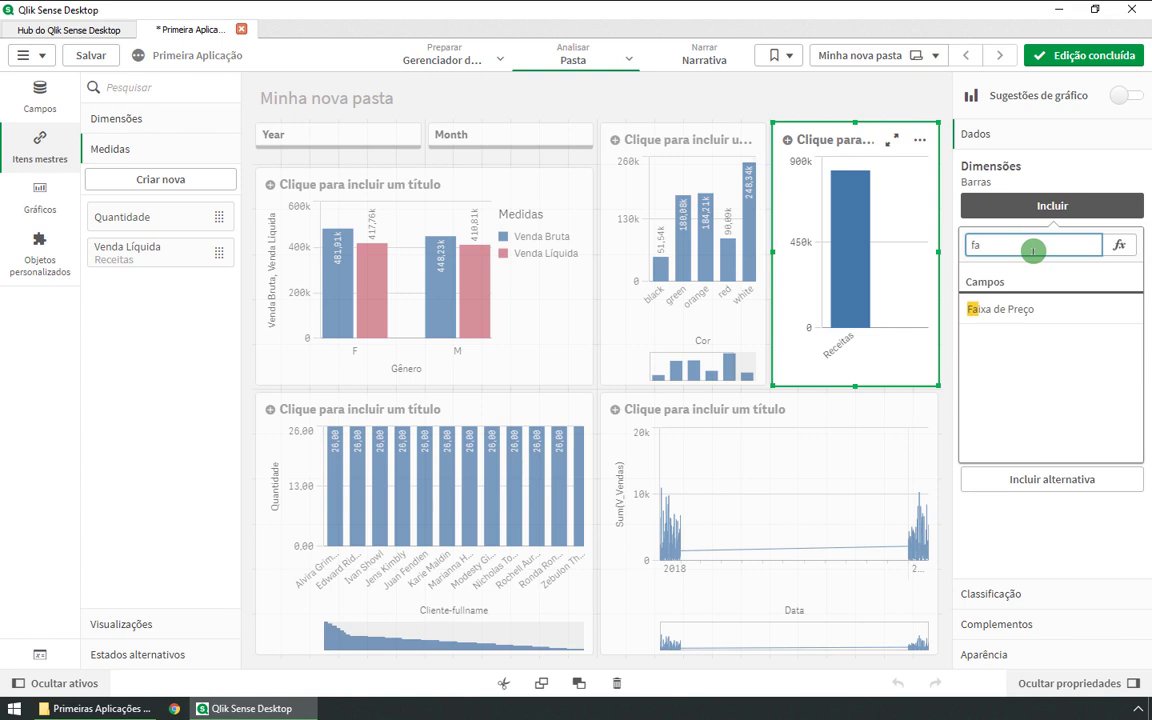
left_click(1021, 309)
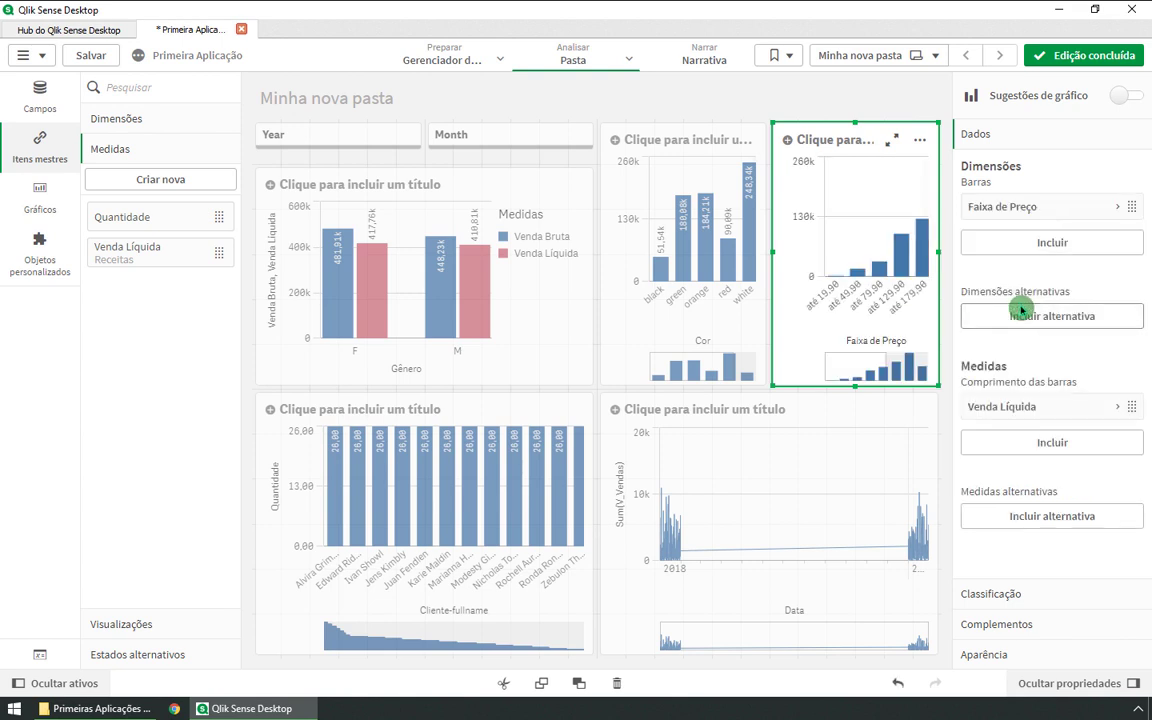
- Switch the enlarged Faixa de Preço bar chart to horizontal orientation and turn on its value labels
left_click(892, 140)
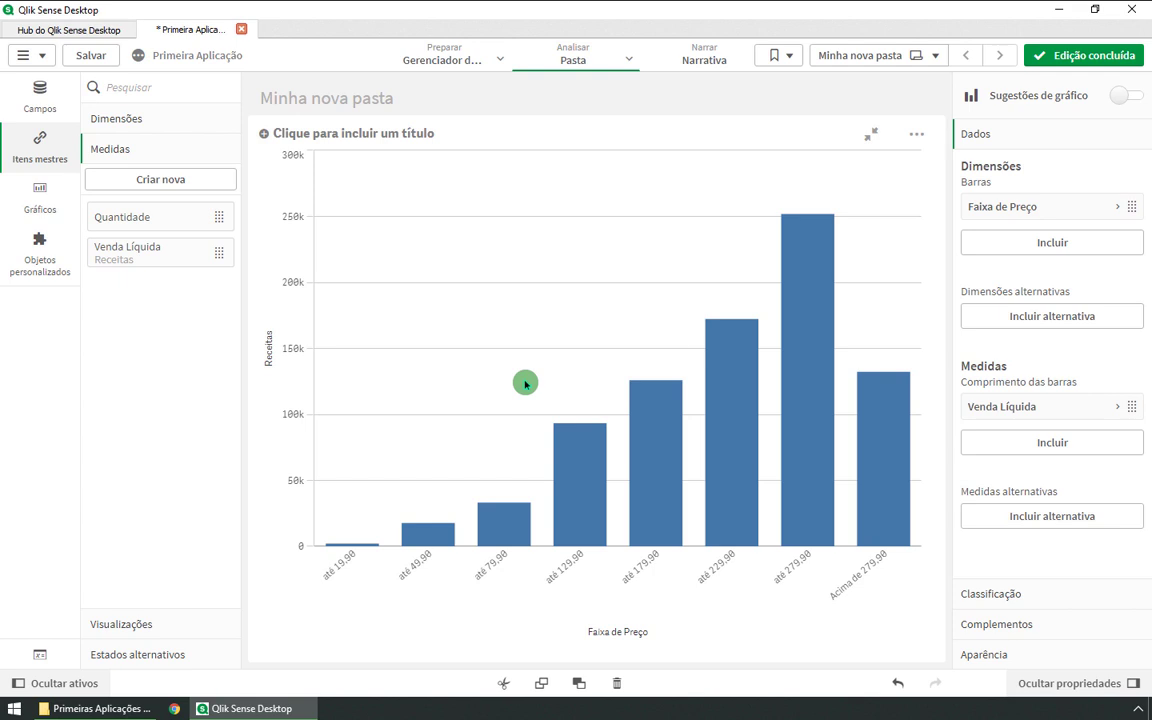
left_click(995, 658)
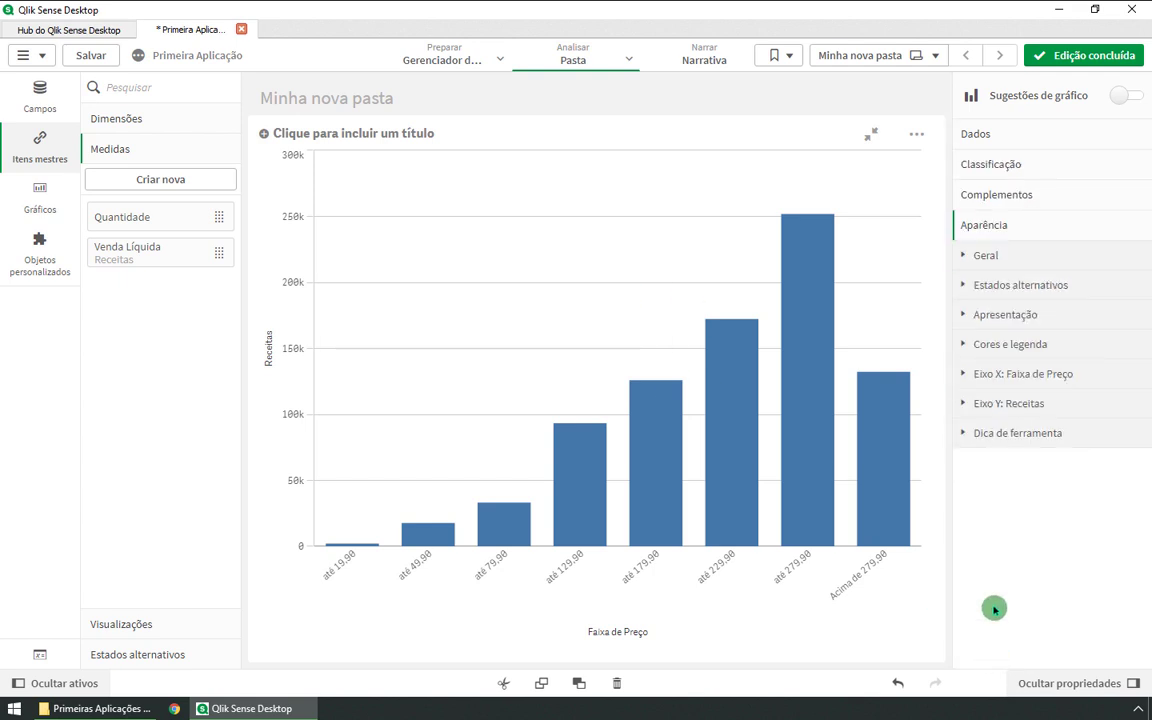
left_click(992, 315)
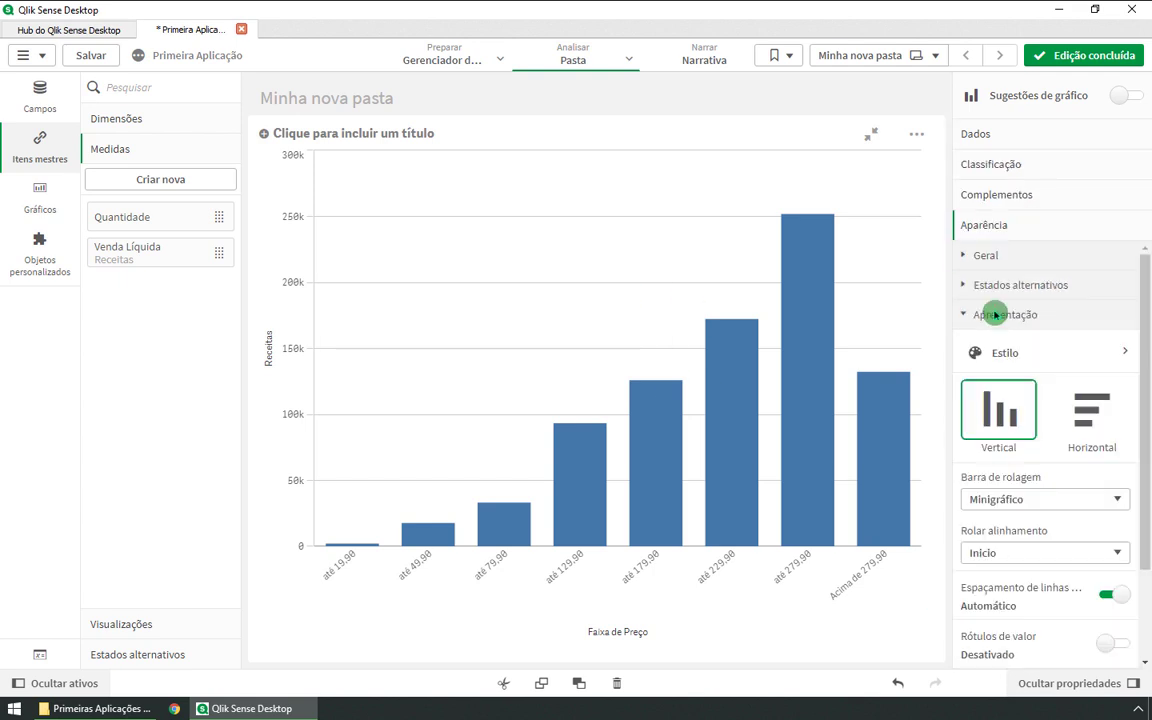
left_click(1094, 410)
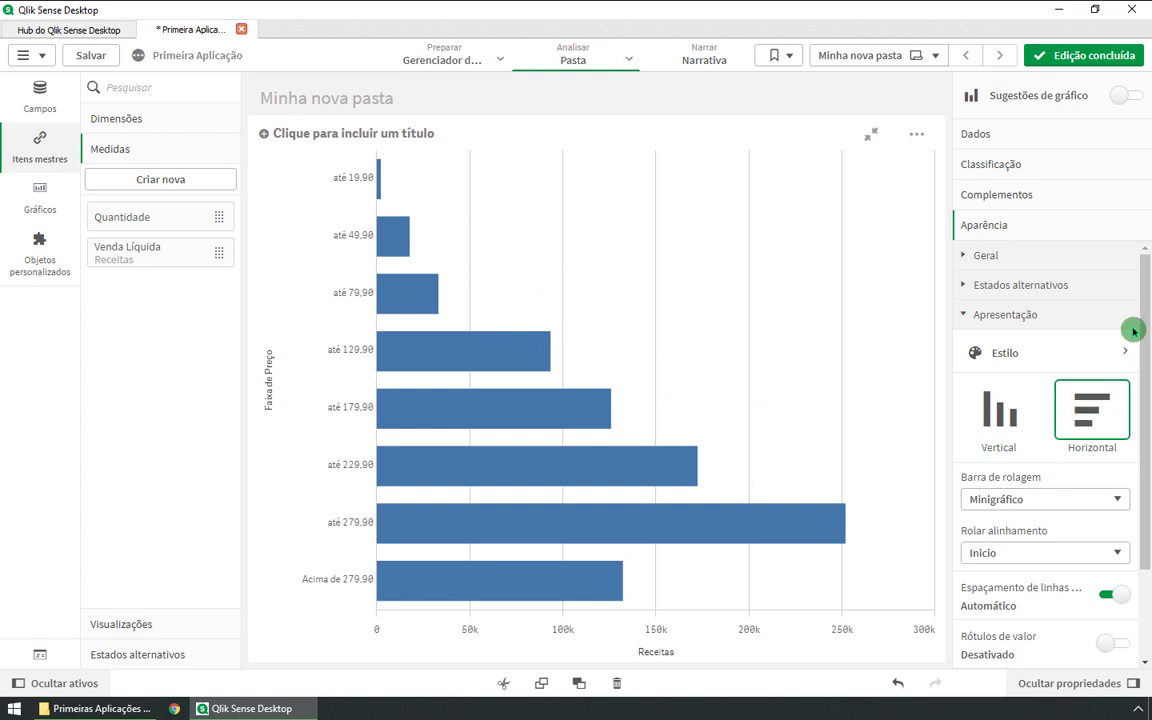
scroll(1146, 307, "down", 1)
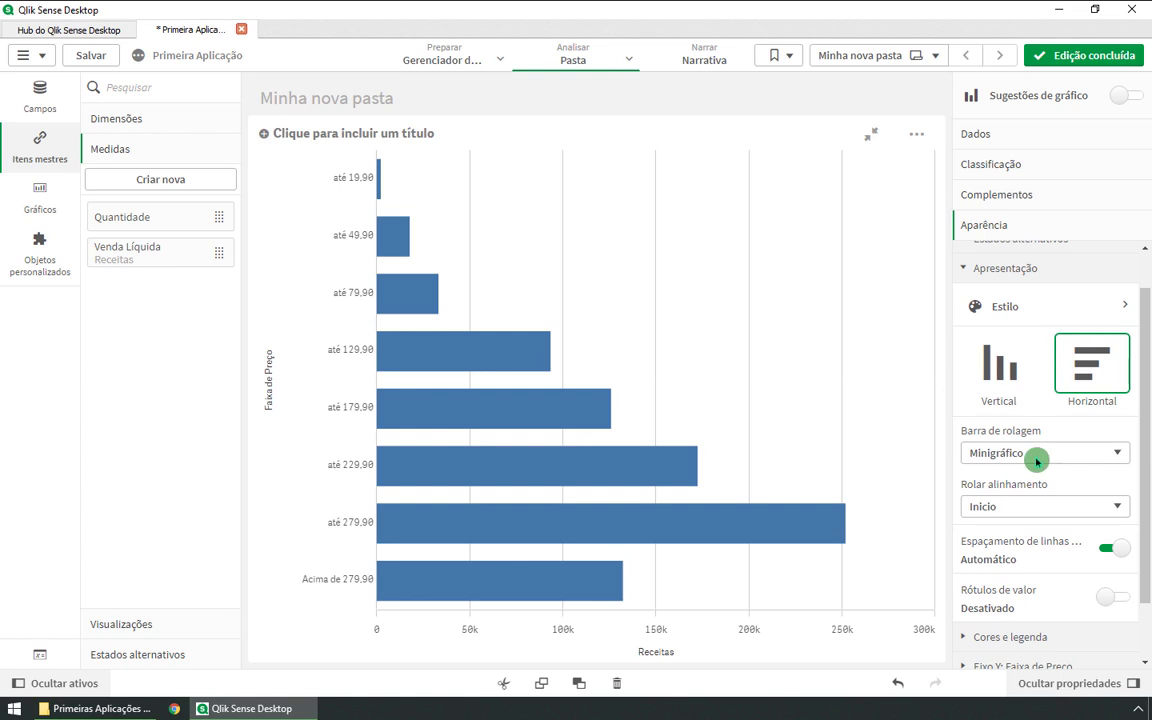
scroll(1039, 452, "up", 1)
scroll(1041, 452, "down", 2)
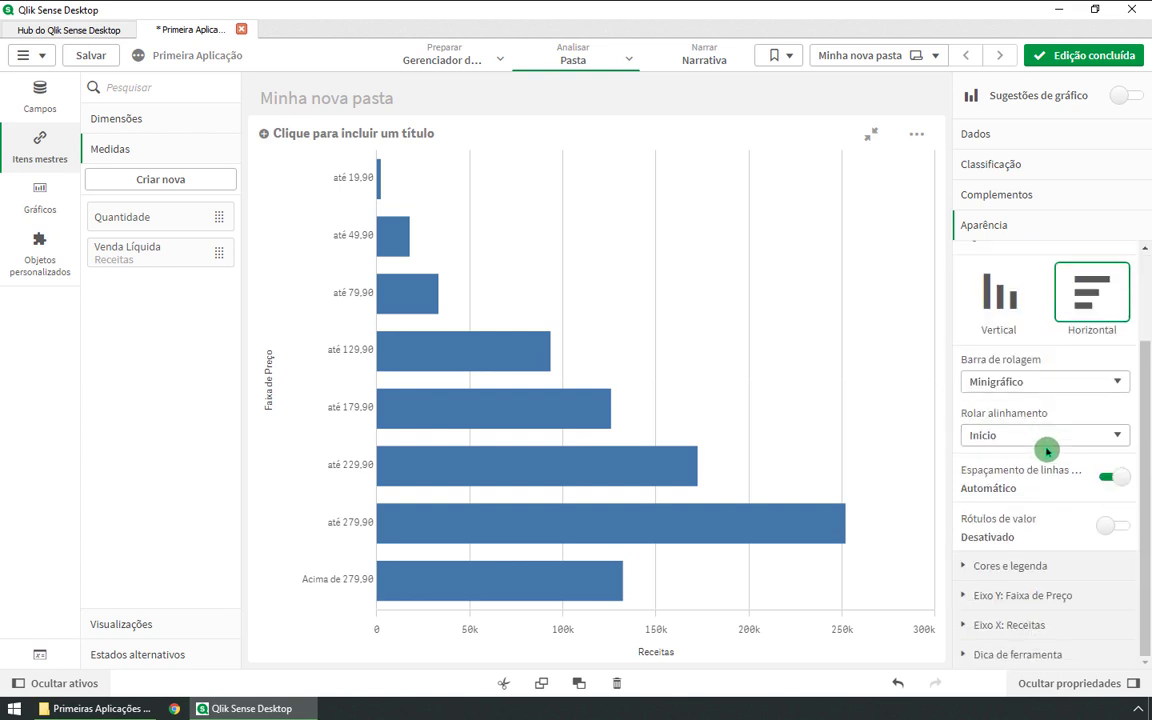
left_click(1109, 528)
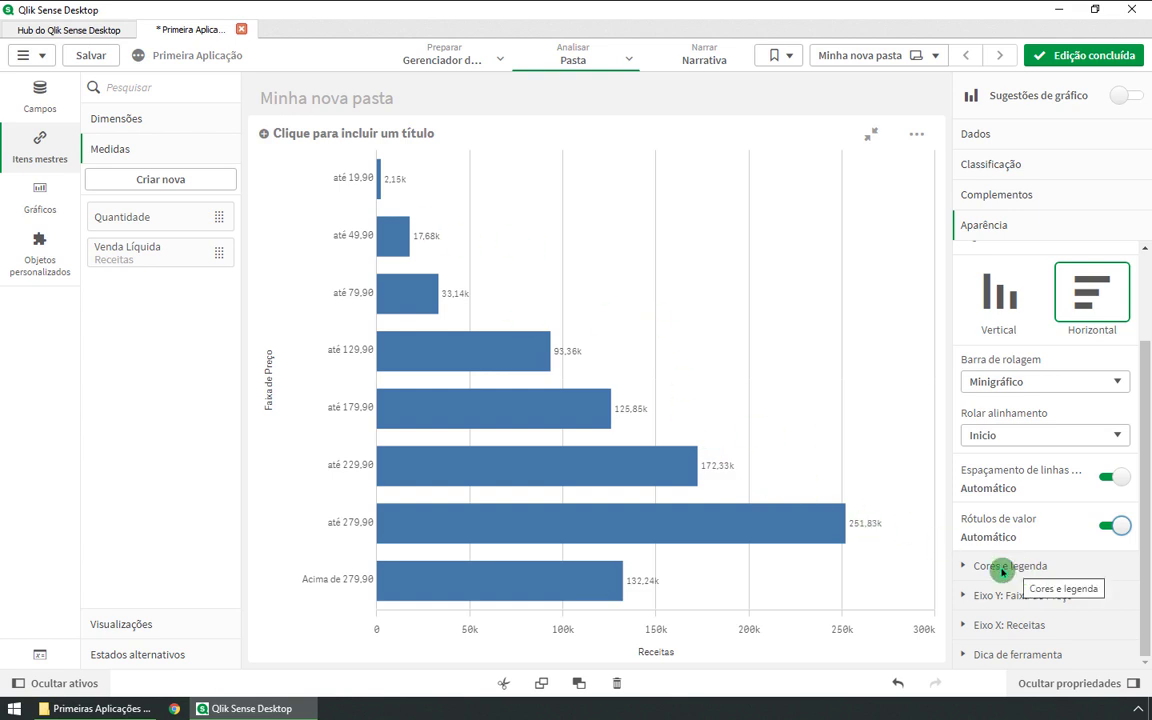
- Customize the Faixa de Preço chart's colors to be by measure (Por medida), using Medida 1 as the color measure
left_click(1003, 567)
scroll(1004, 571, "down", 1)
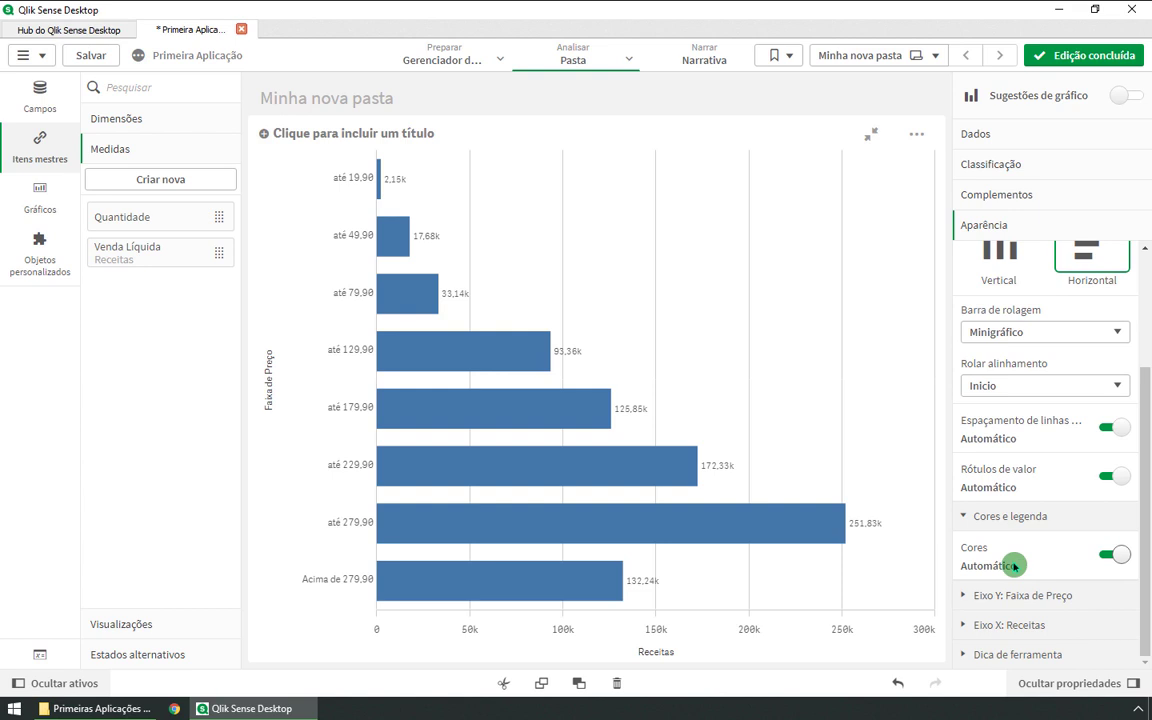
left_click(1120, 556)
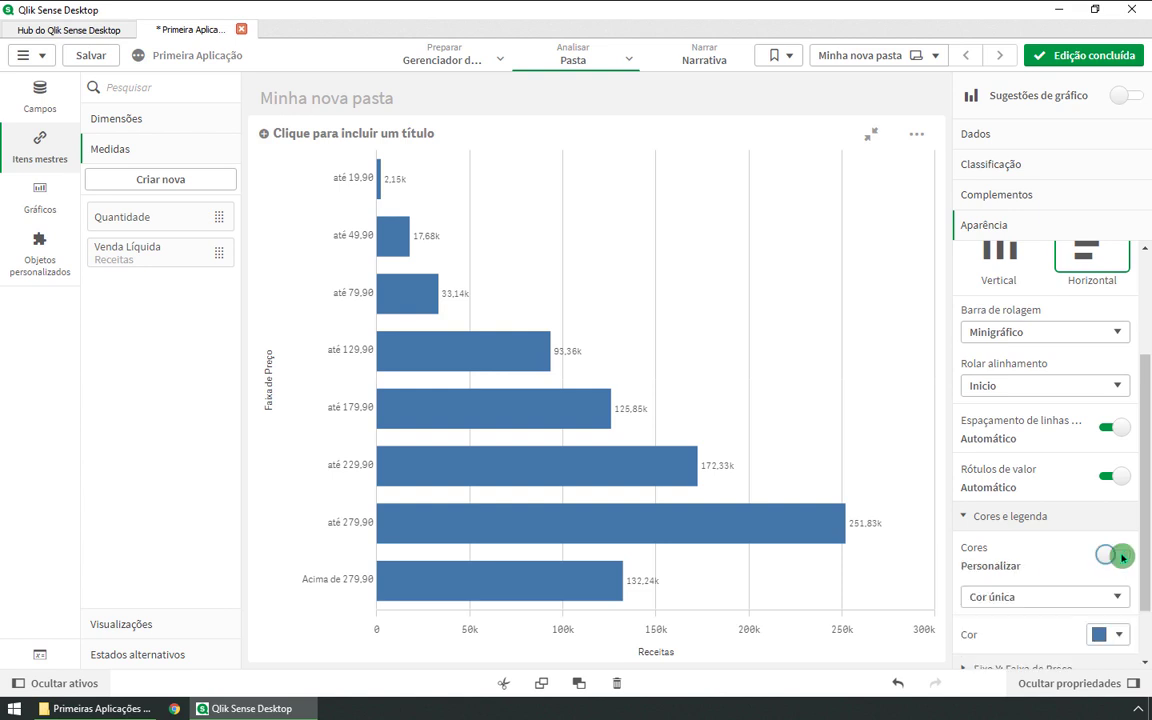
scroll(1116, 555, "down", 2)
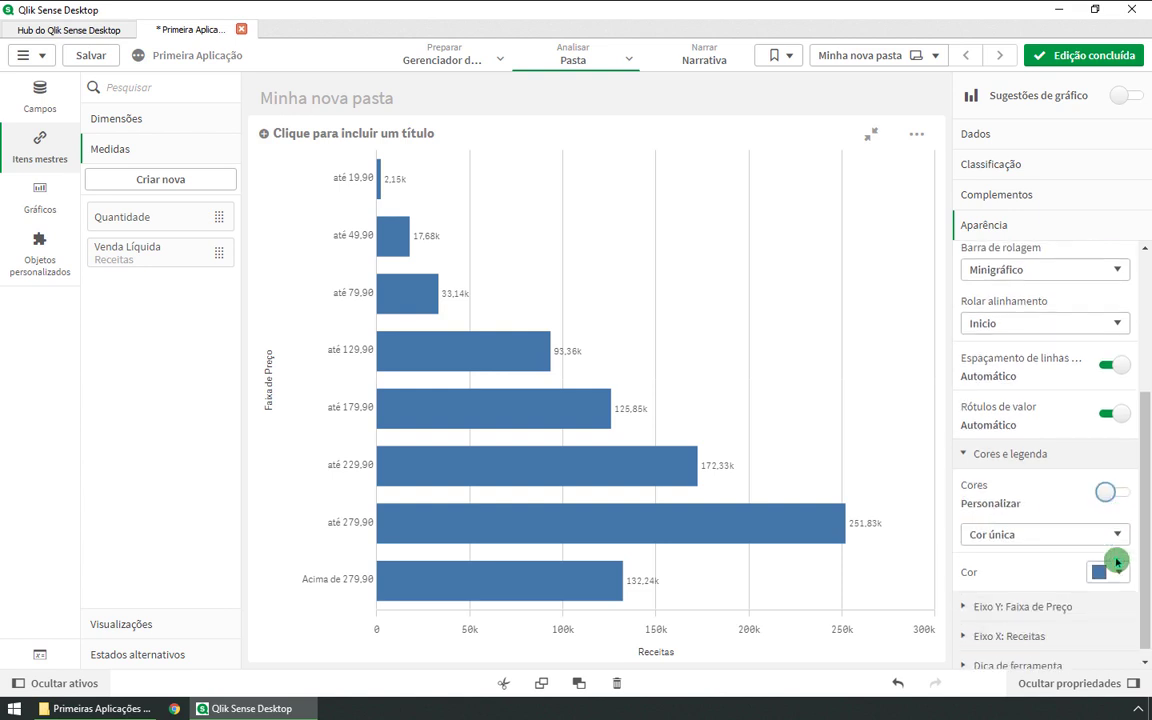
left_click(1001, 525)
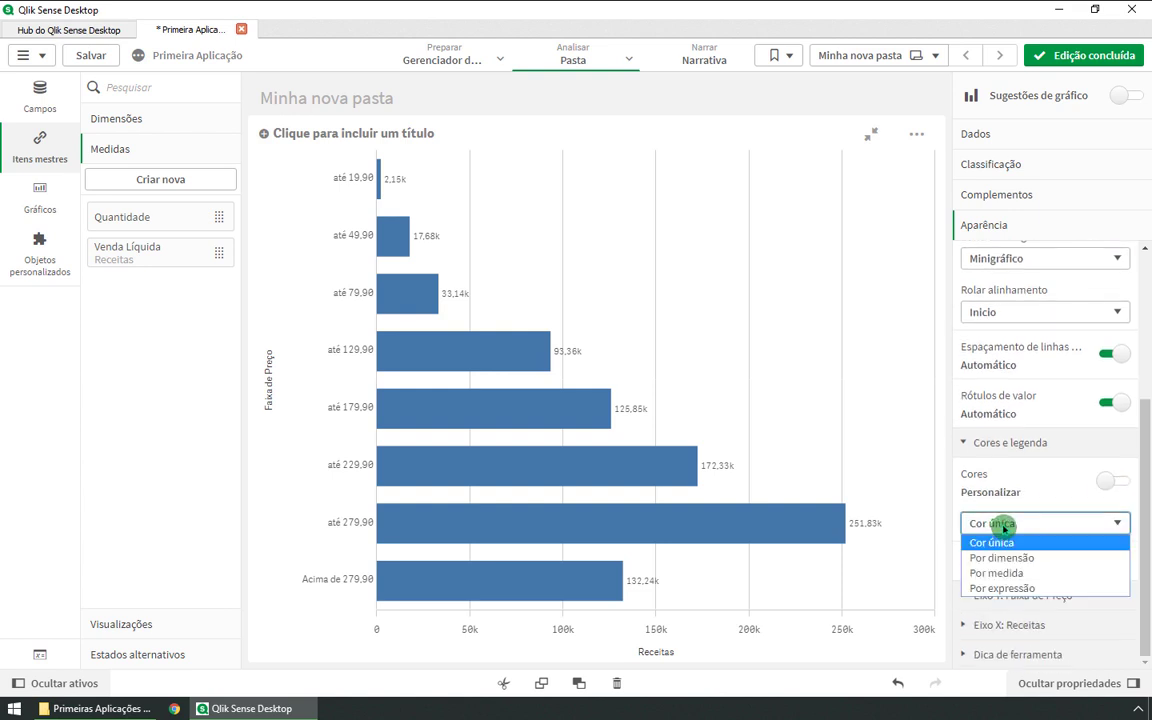
left_click(1040, 576)
scroll(1040, 550, "down", 3)
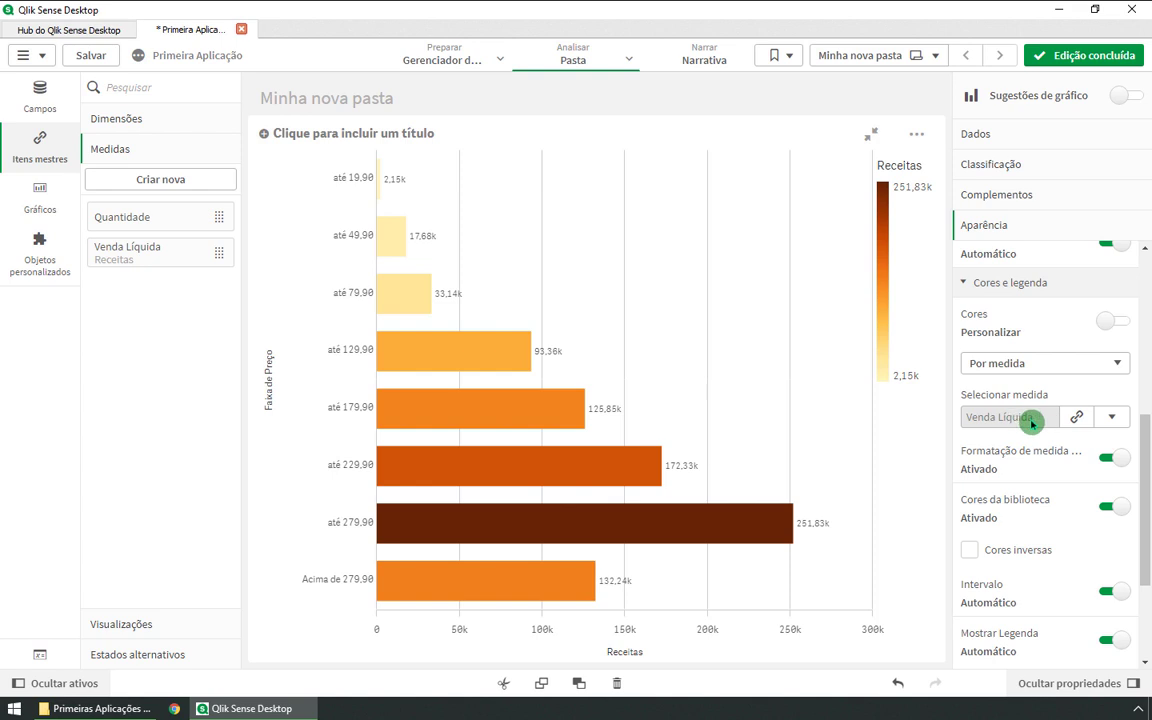
left_click(1110, 416)
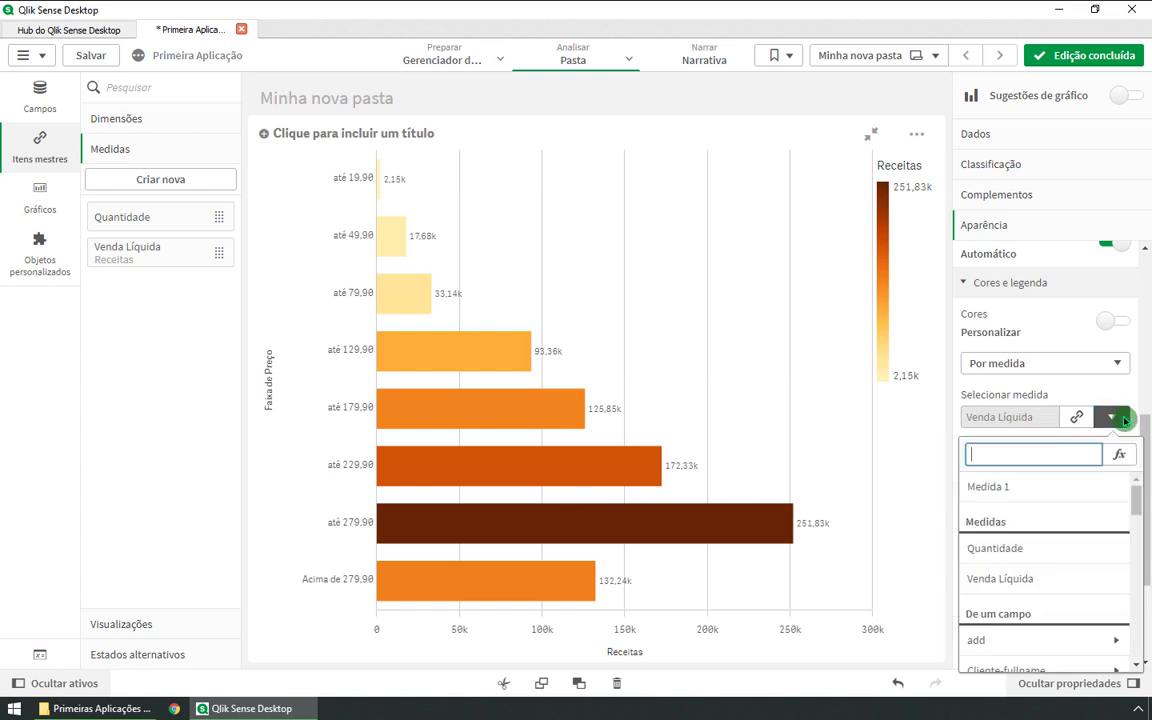
left_click(1021, 487)
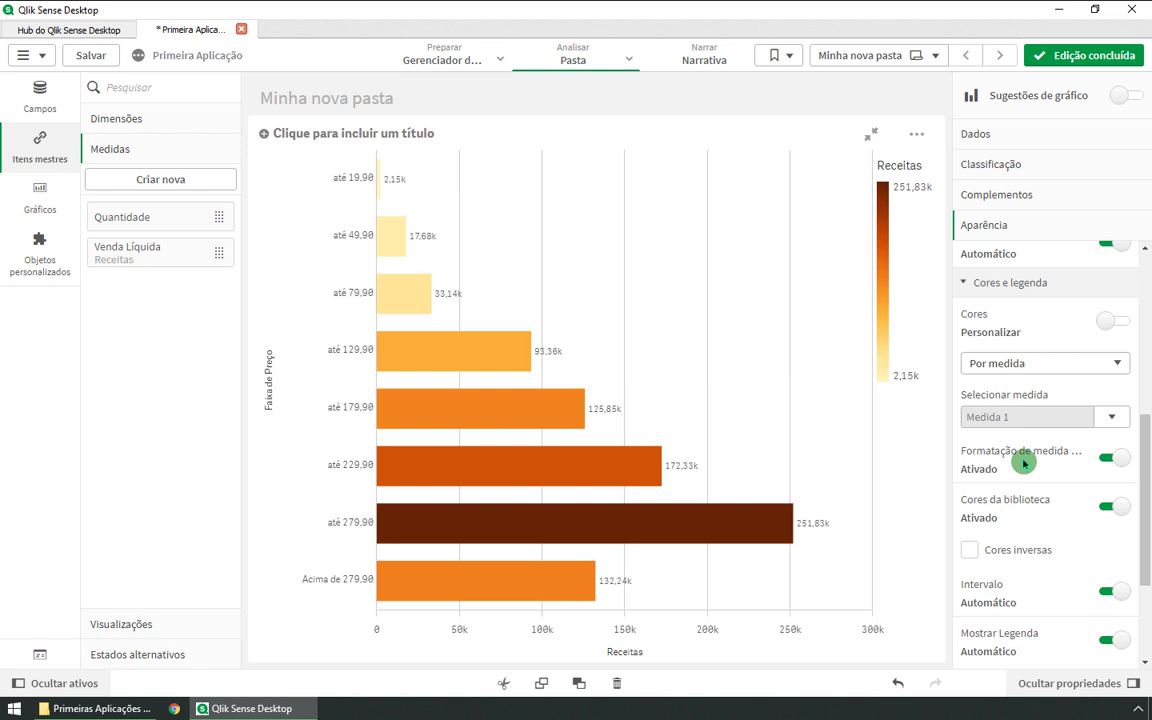
- Finish editing the sheet, restore the enlarged Faixa de Preço chart to its normal size and save the application
left_click(1045, 56)
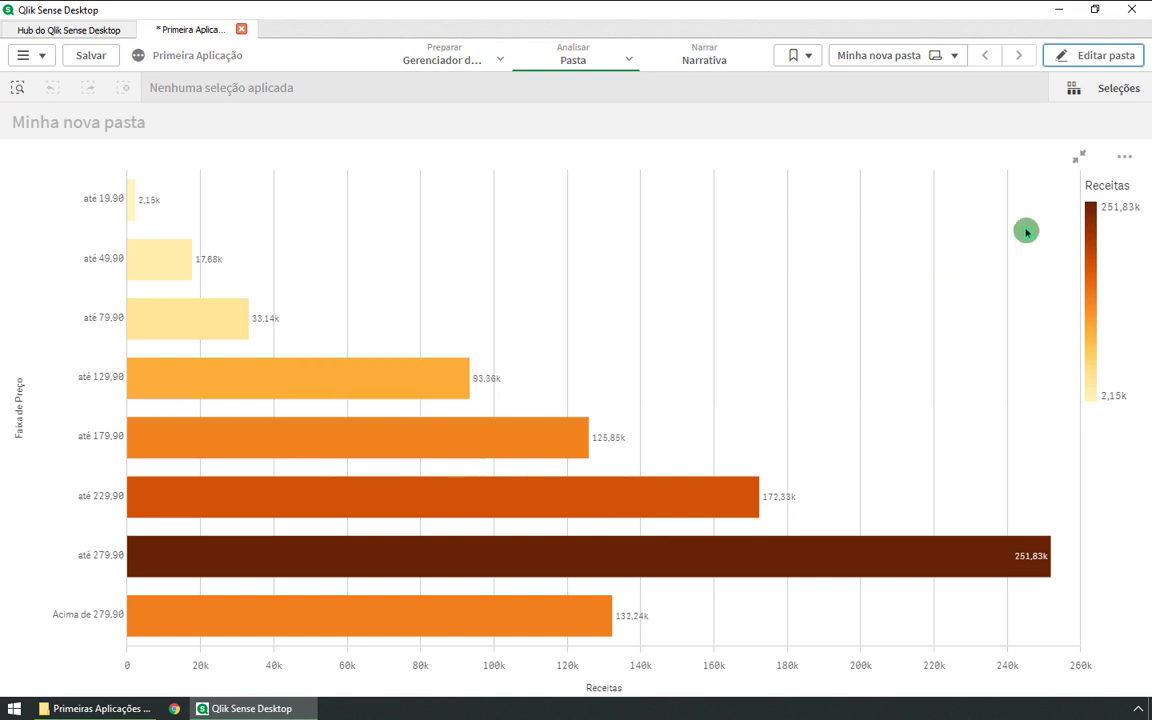
left_click(1083, 157)
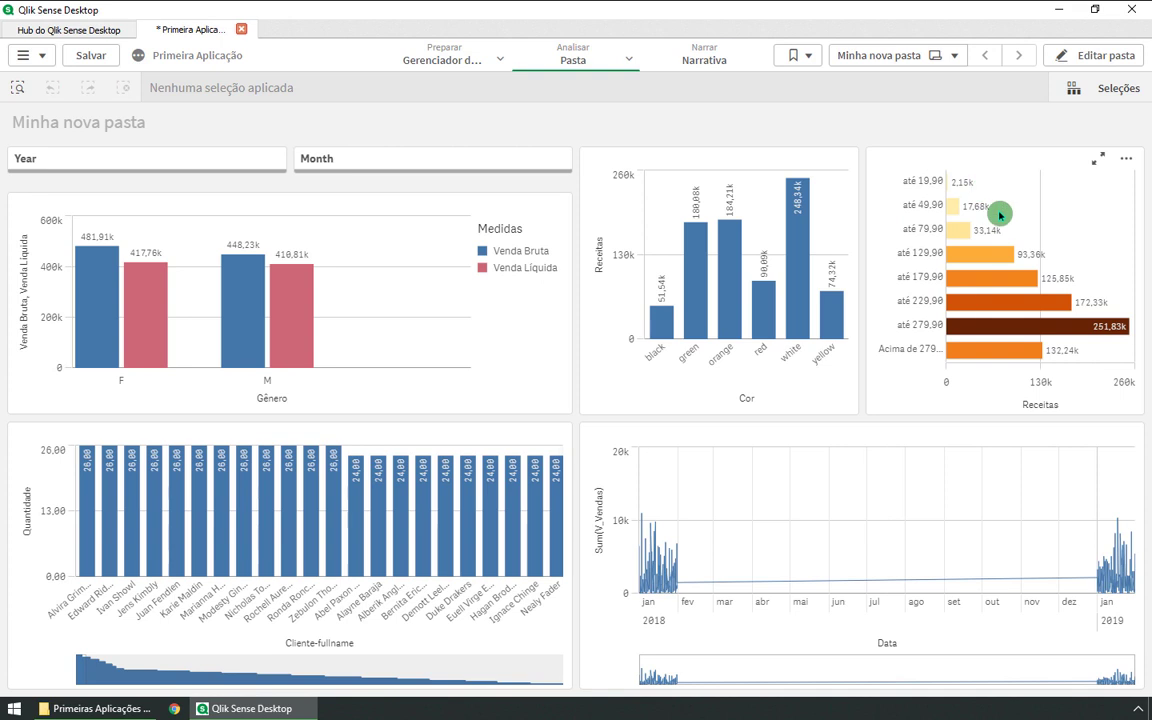
left_click(93, 54)
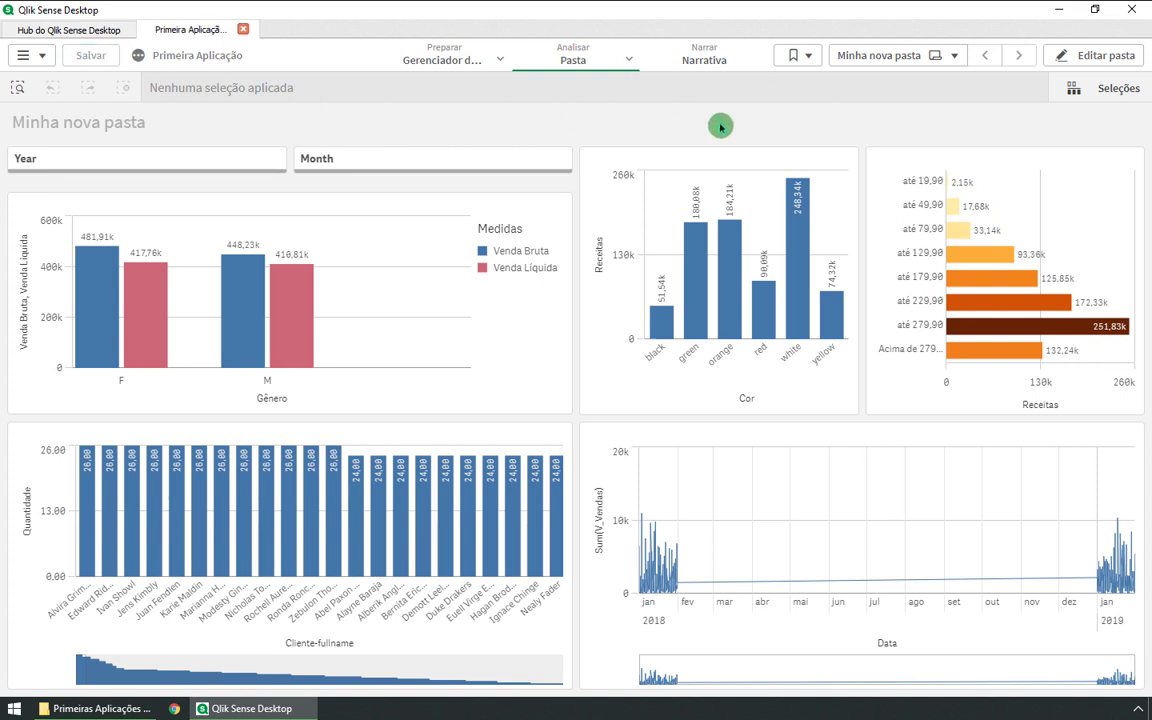